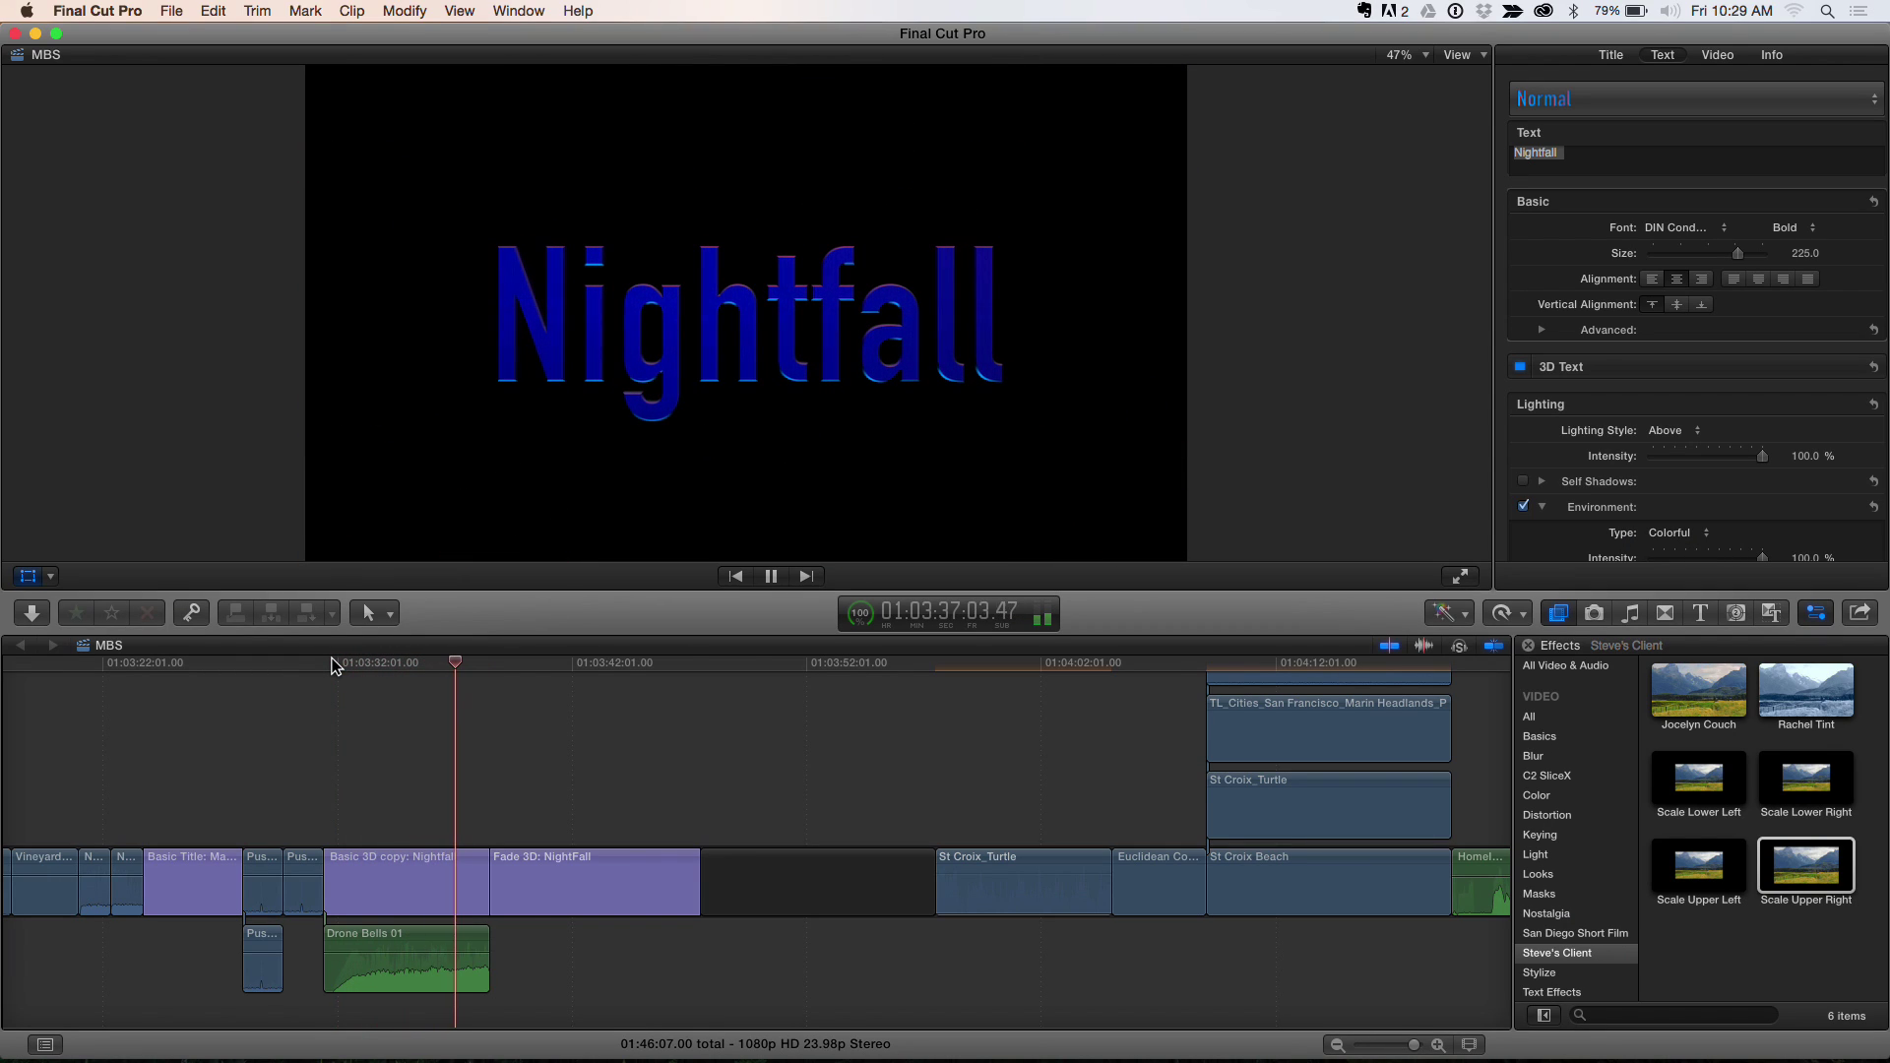
Step: Stop playback on the blue 3D Nightfall title in the timeline
{"action": "key", "text": "space"}
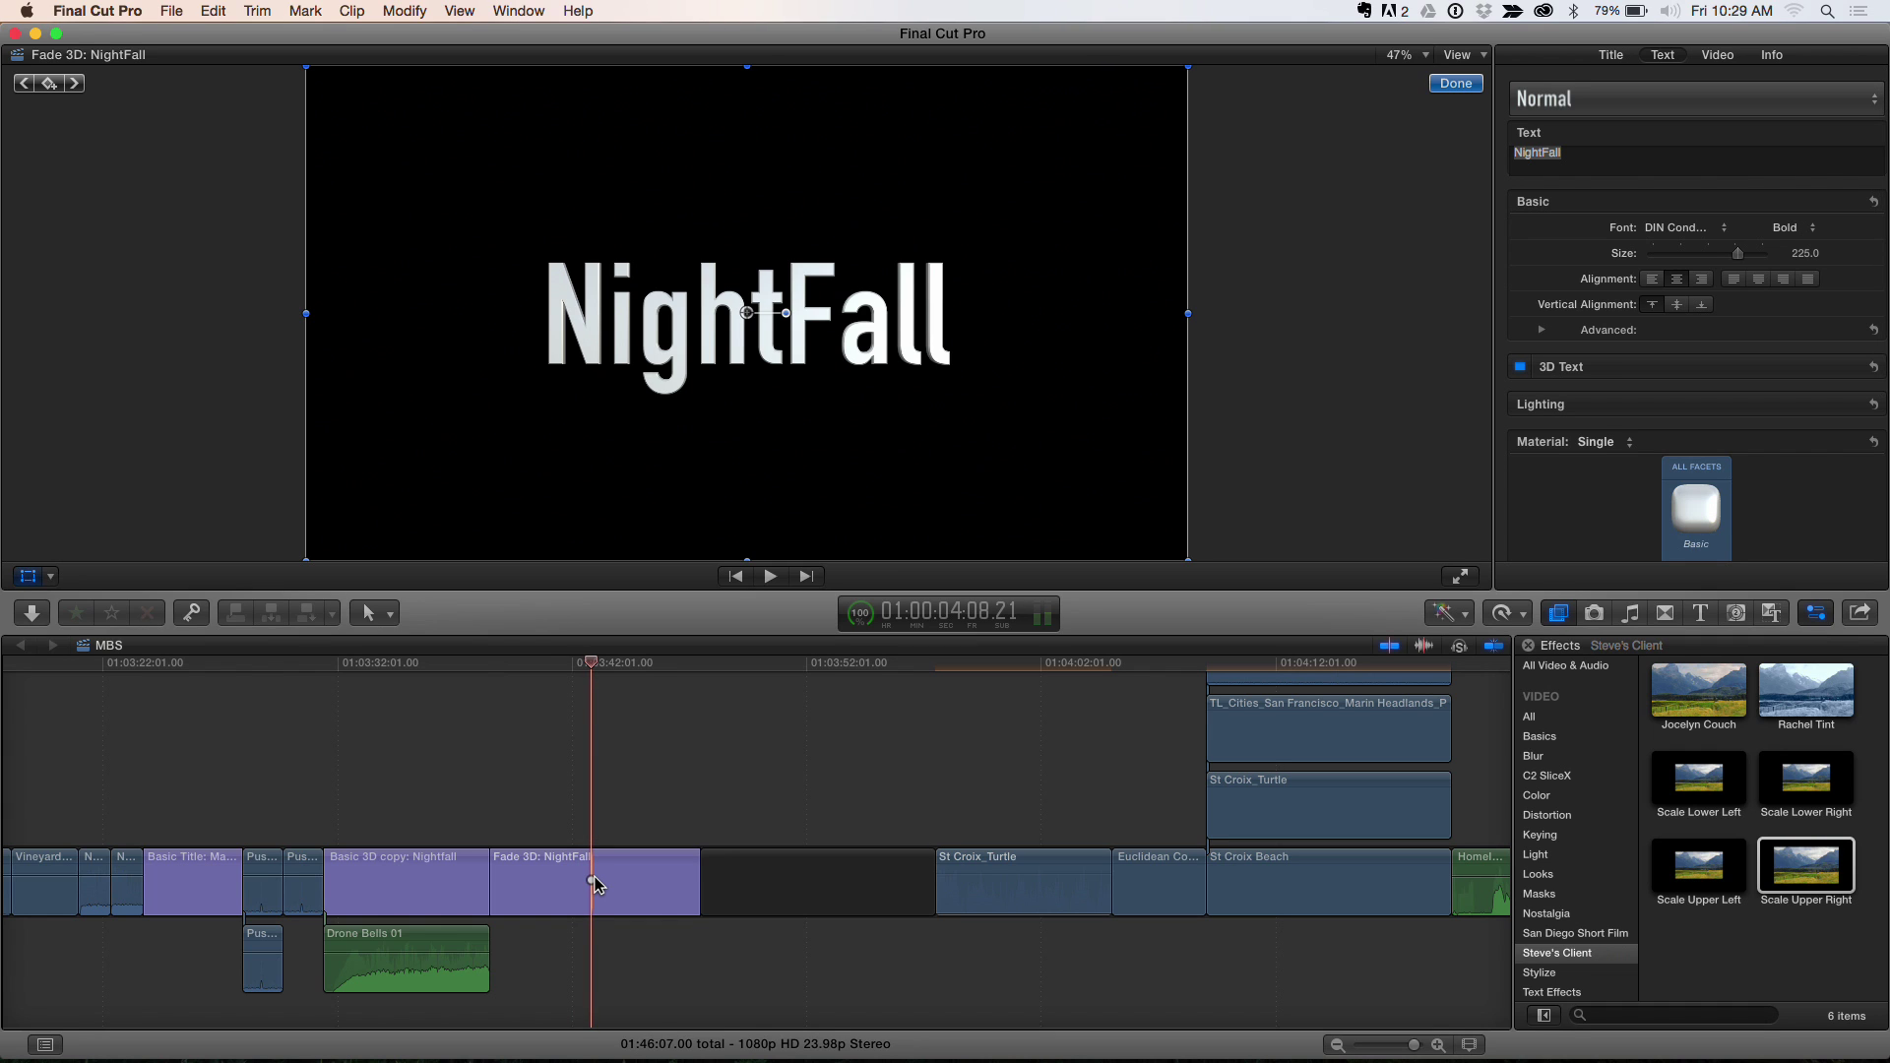
Step: Move onto the Fade 3D: NightFall clip, refresh the Inspector, hide Effects, and open its material library
{"action": "scroll", "coordinate": [1855, 393], "scroll_direction": "down", "scroll_amount": 3}
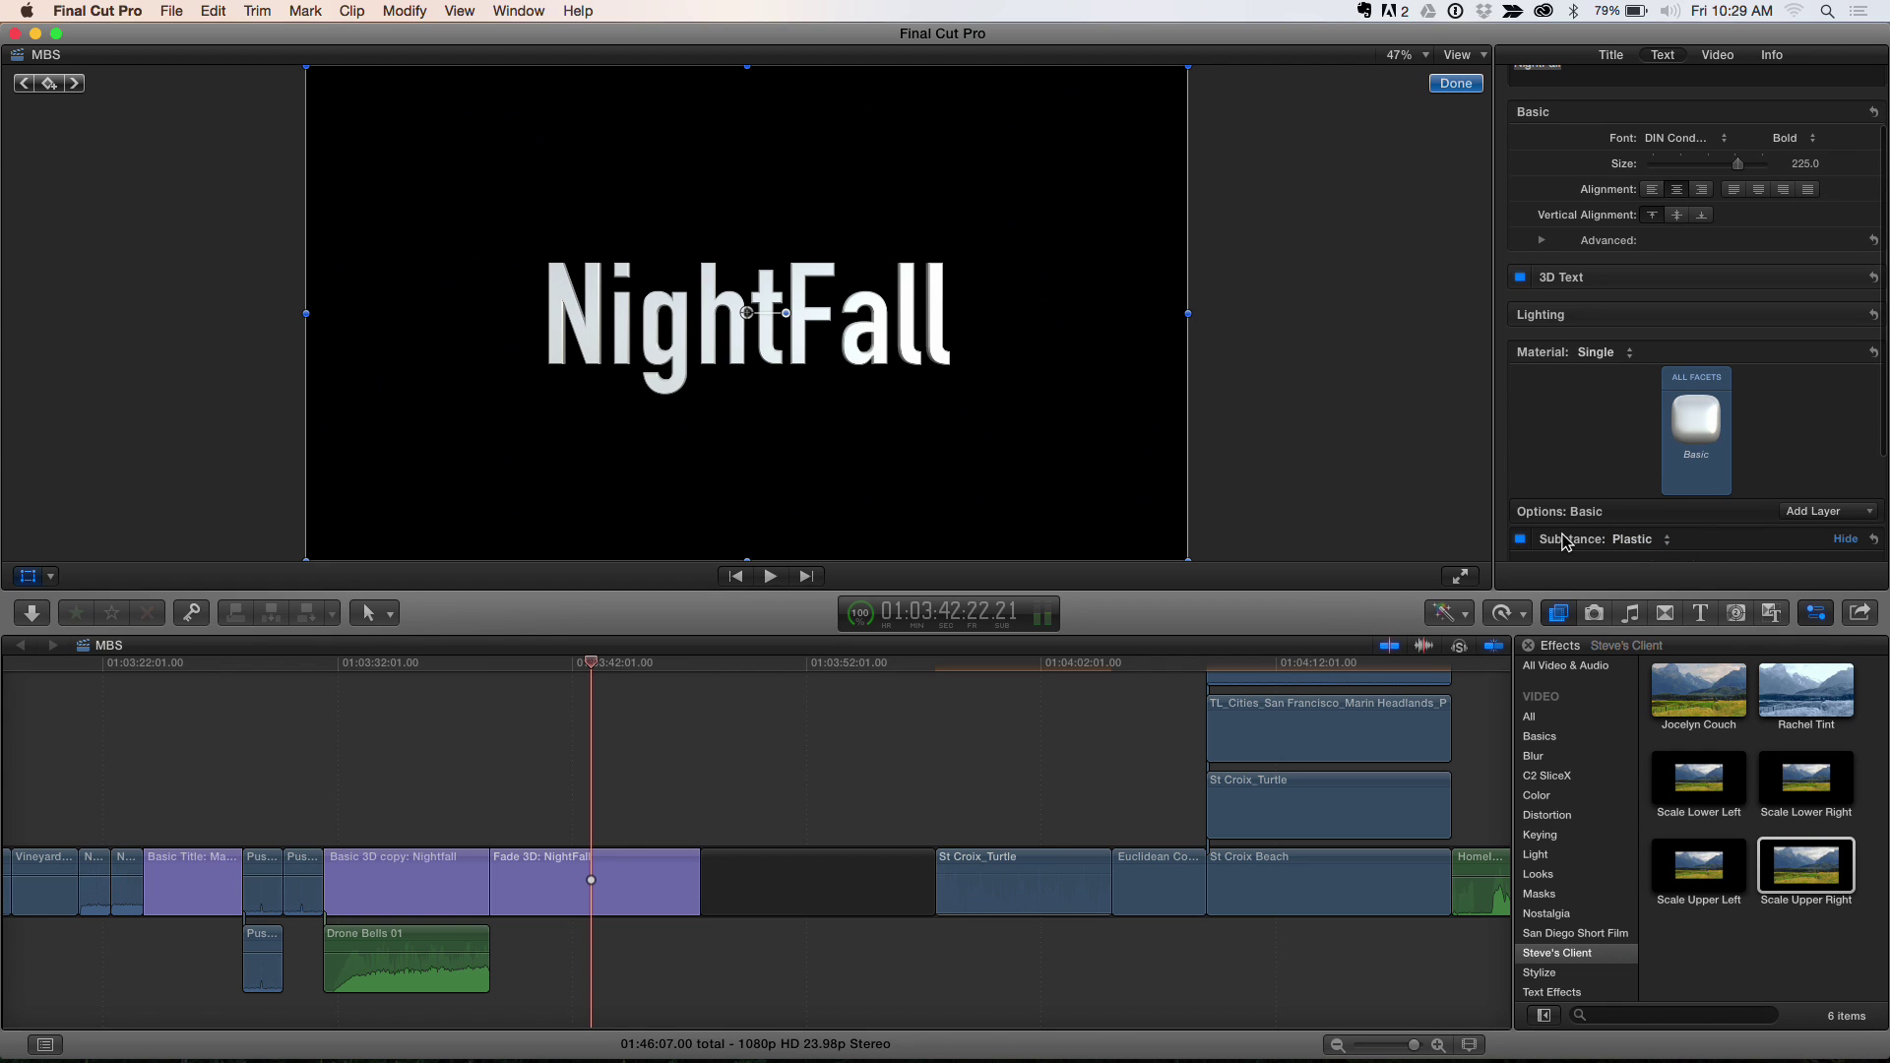
{"action": "key", "text": "super+4"}
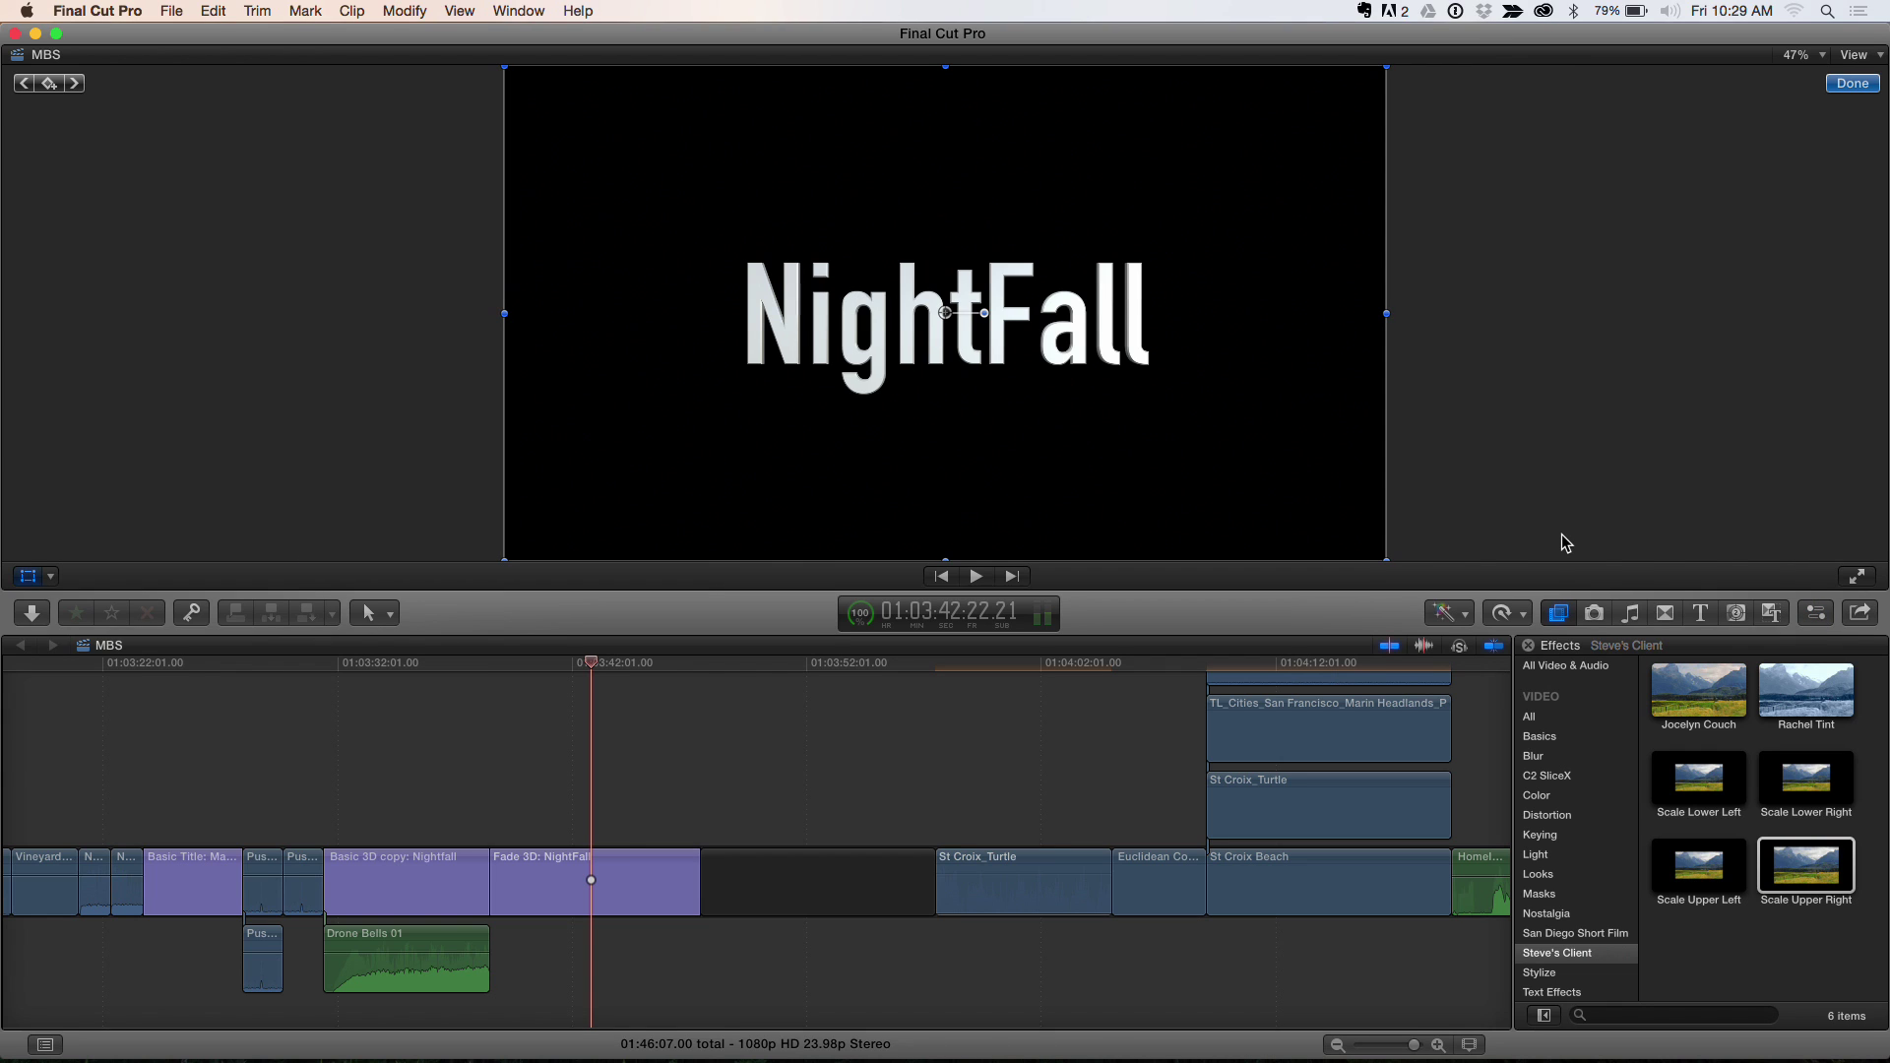
{"action": "key", "text": "super+4"}
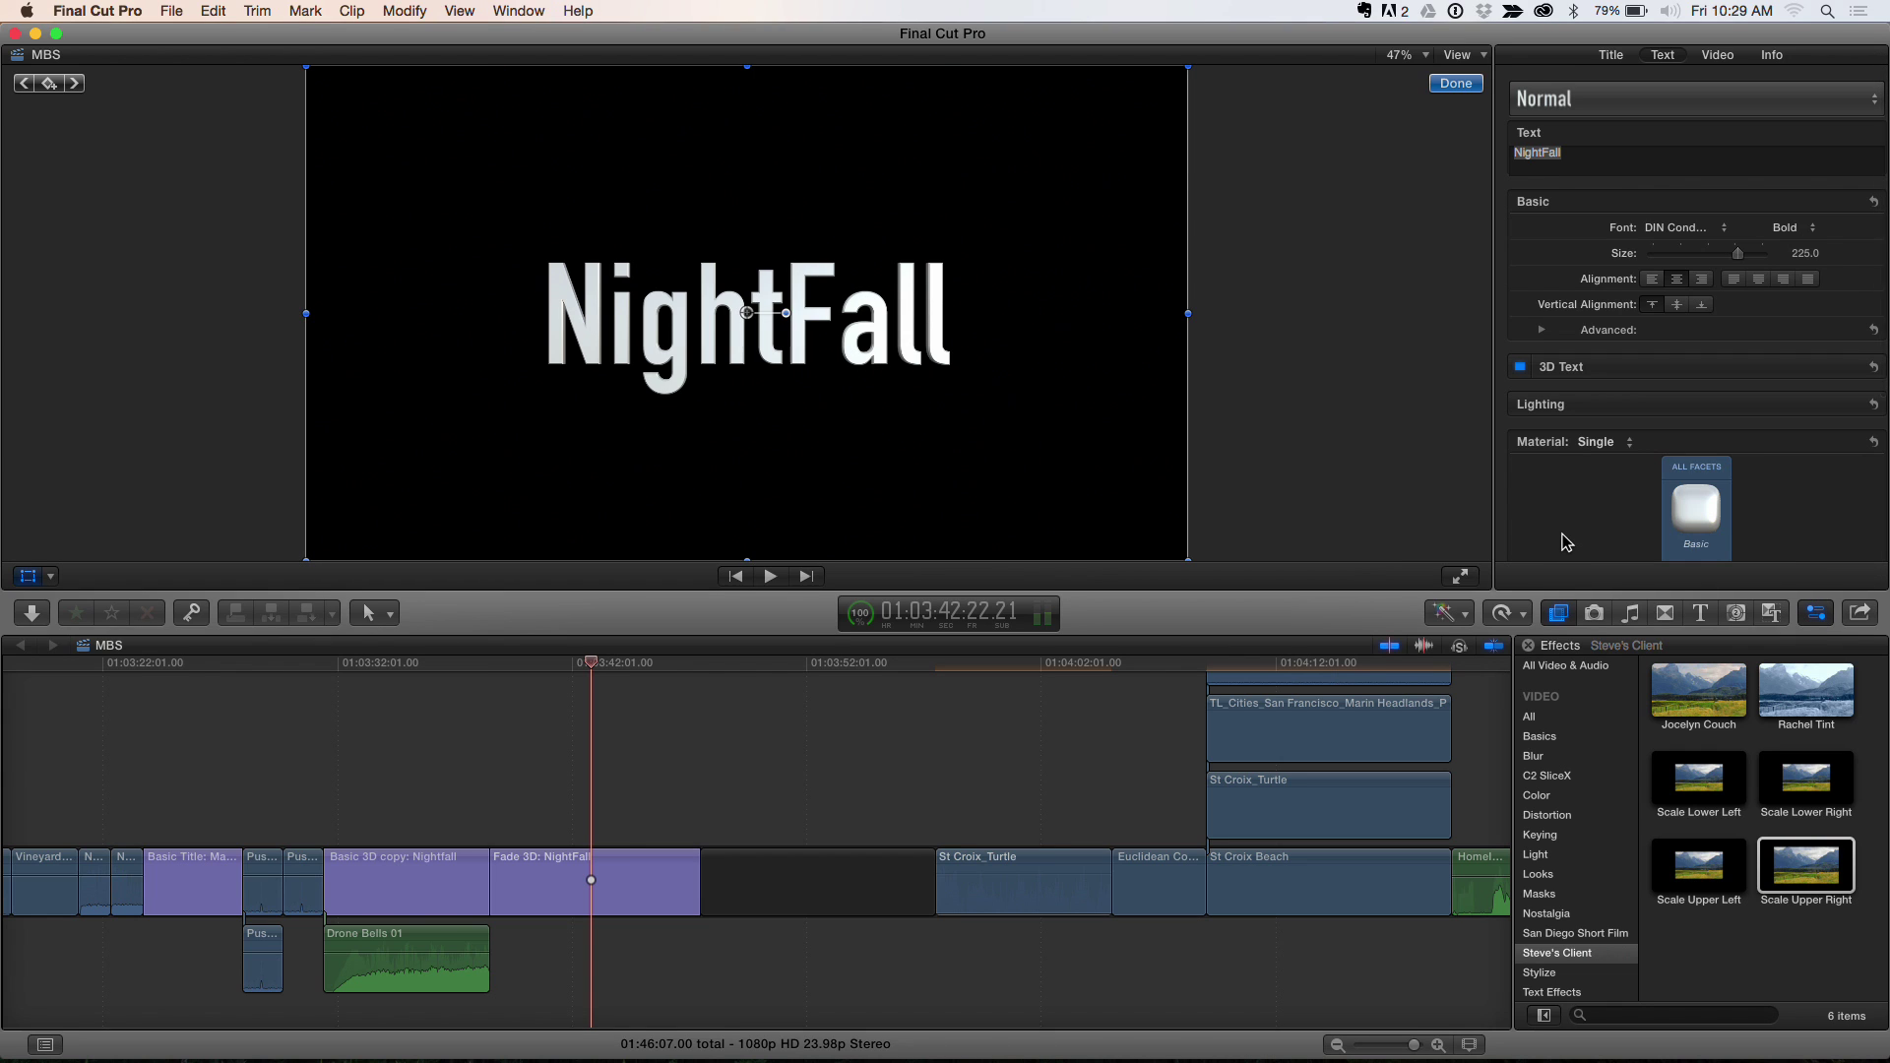
{"action": "key", "text": "super+5"}
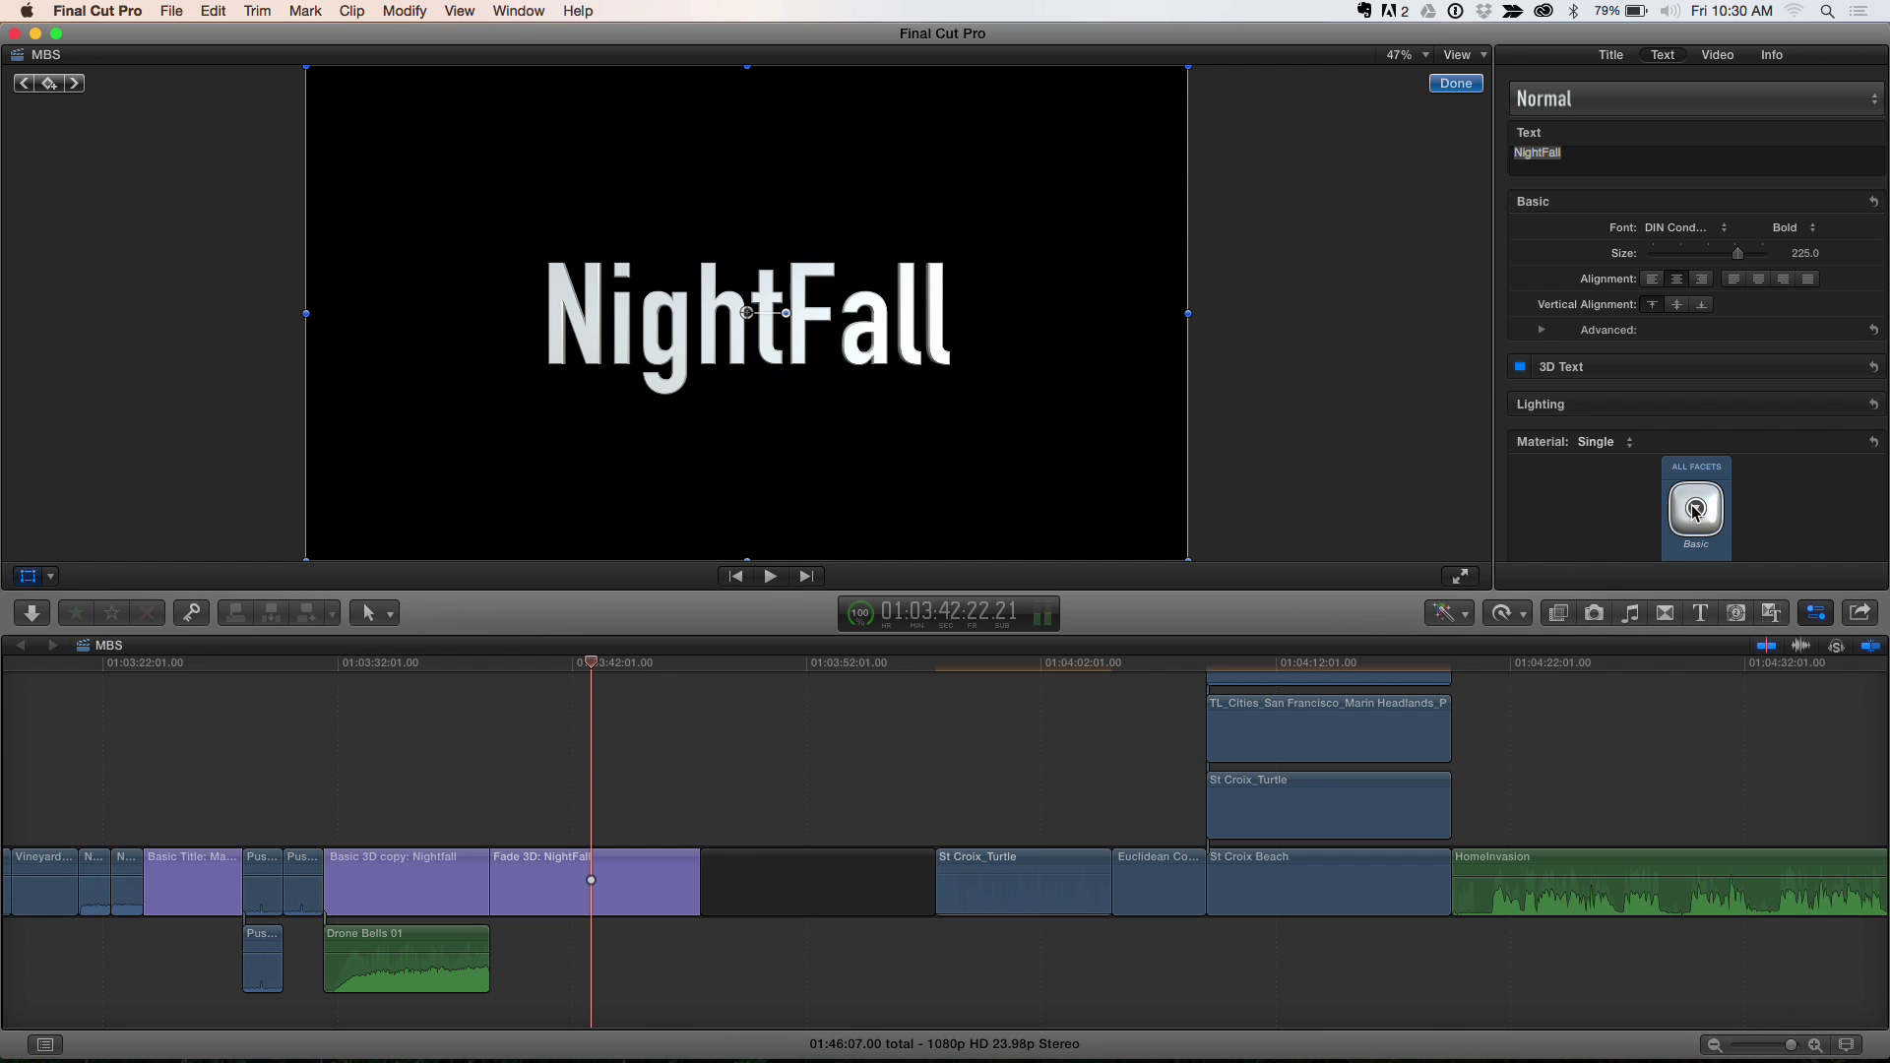
{"action": "left_click", "coordinate": [1694, 509]}
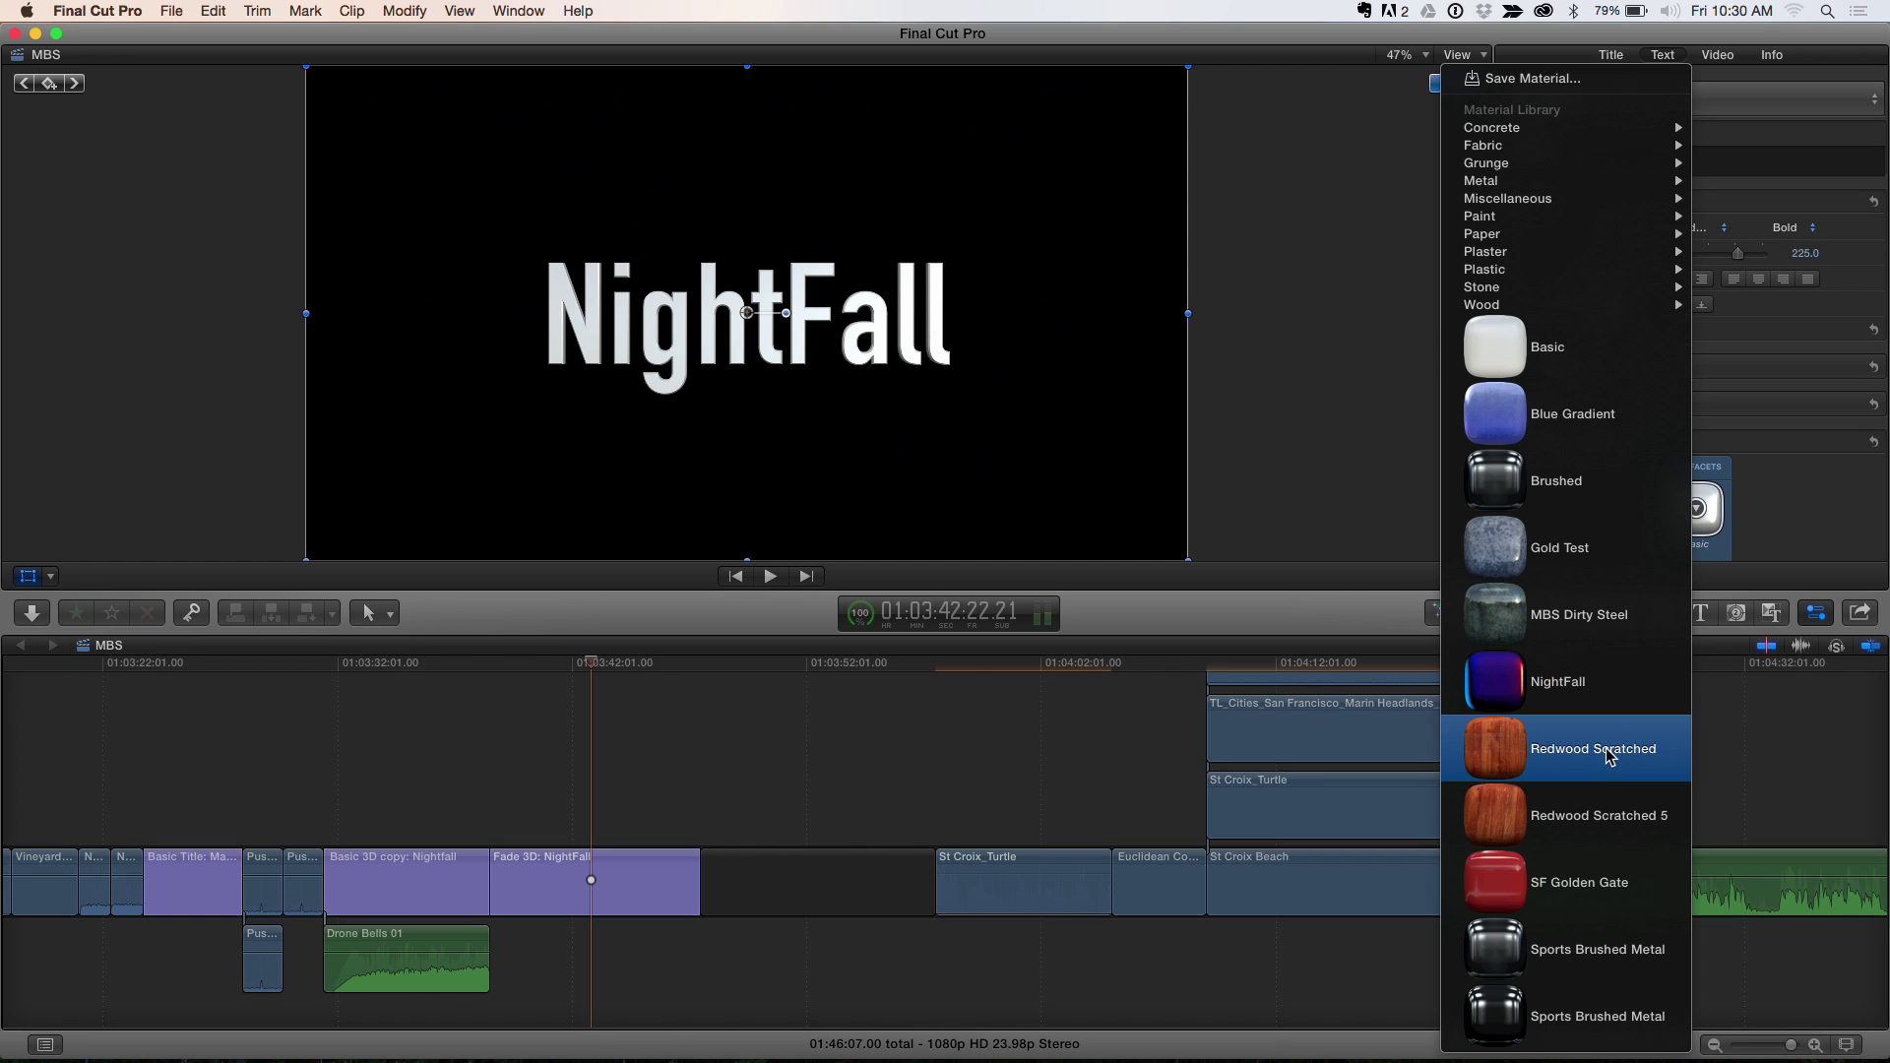
Step: Apply Sports Brushed Metal to the NightFall letters and reveal their lighting settings
{"action": "left_click", "coordinate": [1575, 959]}
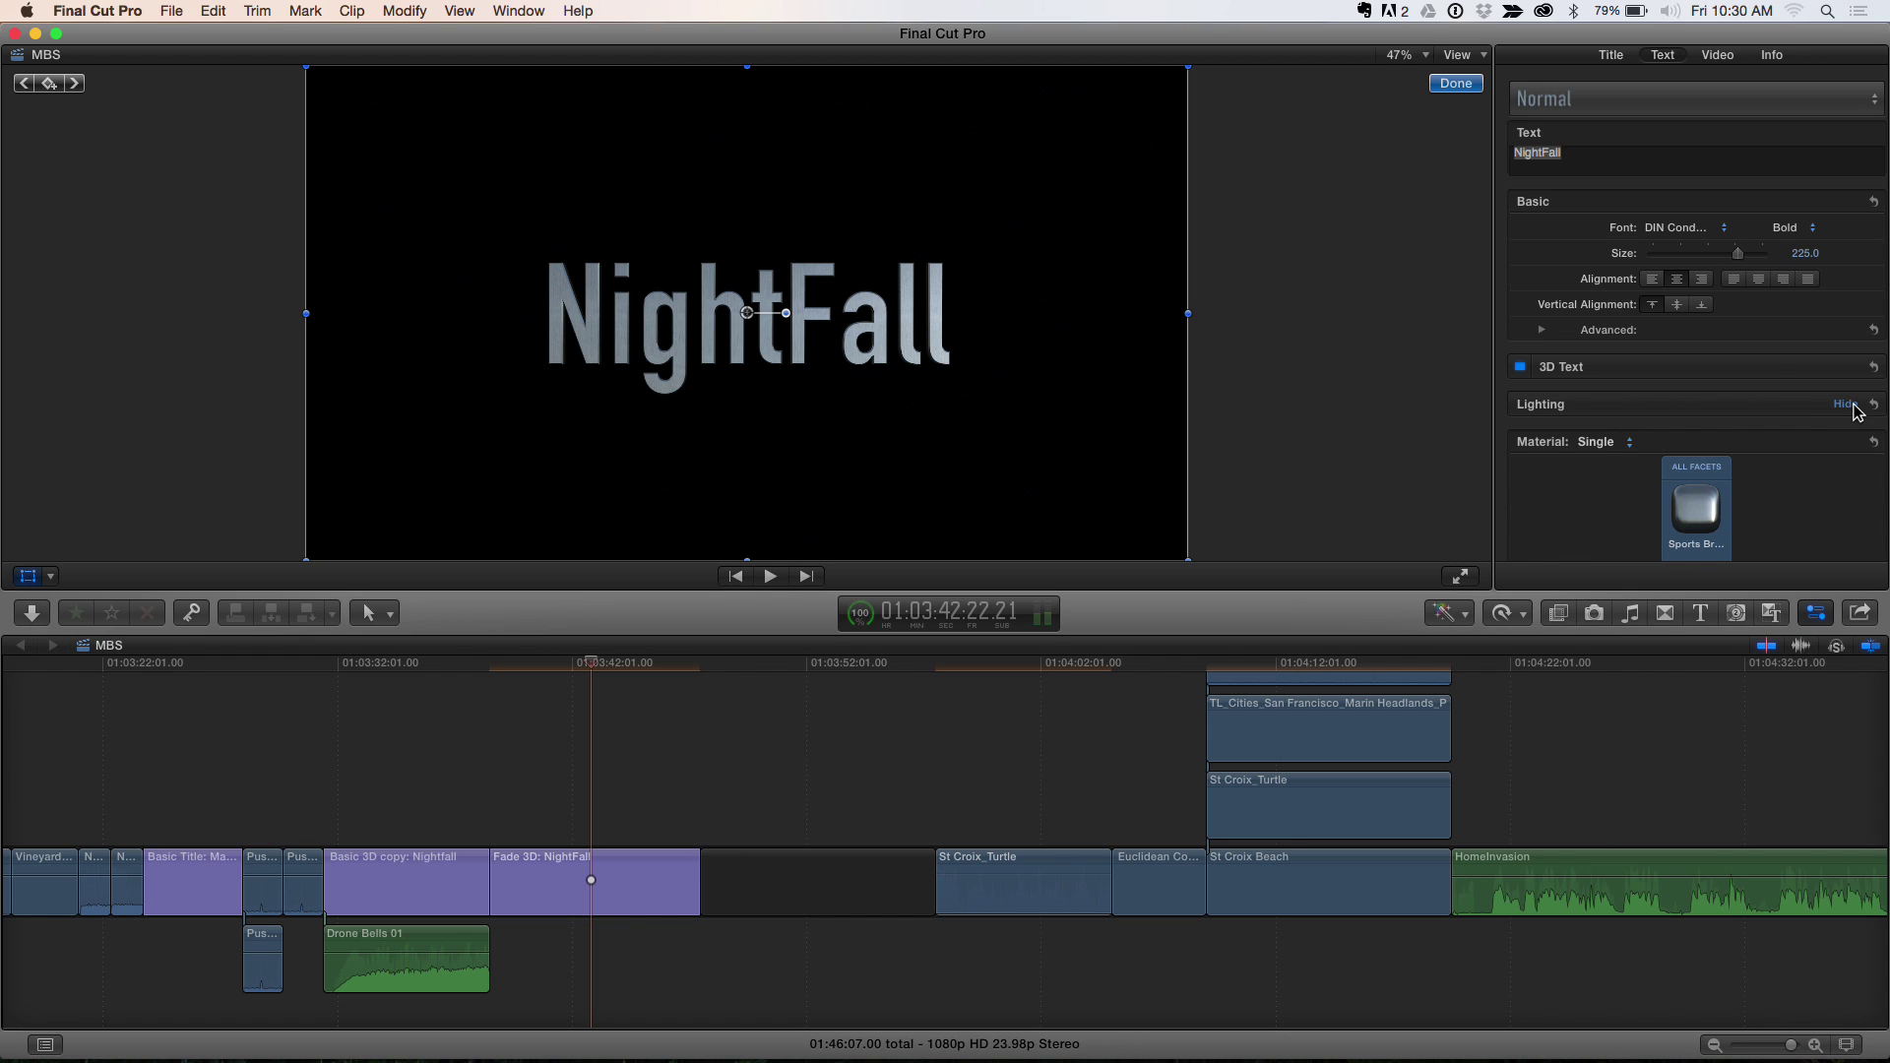
{"action": "left_click", "coordinate": [1847, 404]}
Step: Enable and expand Environment lighting for the NightFall text and choose the Parking Lot type
{"action": "scroll", "coordinate": [1767, 371], "scroll_direction": "down", "scroll_amount": 4}
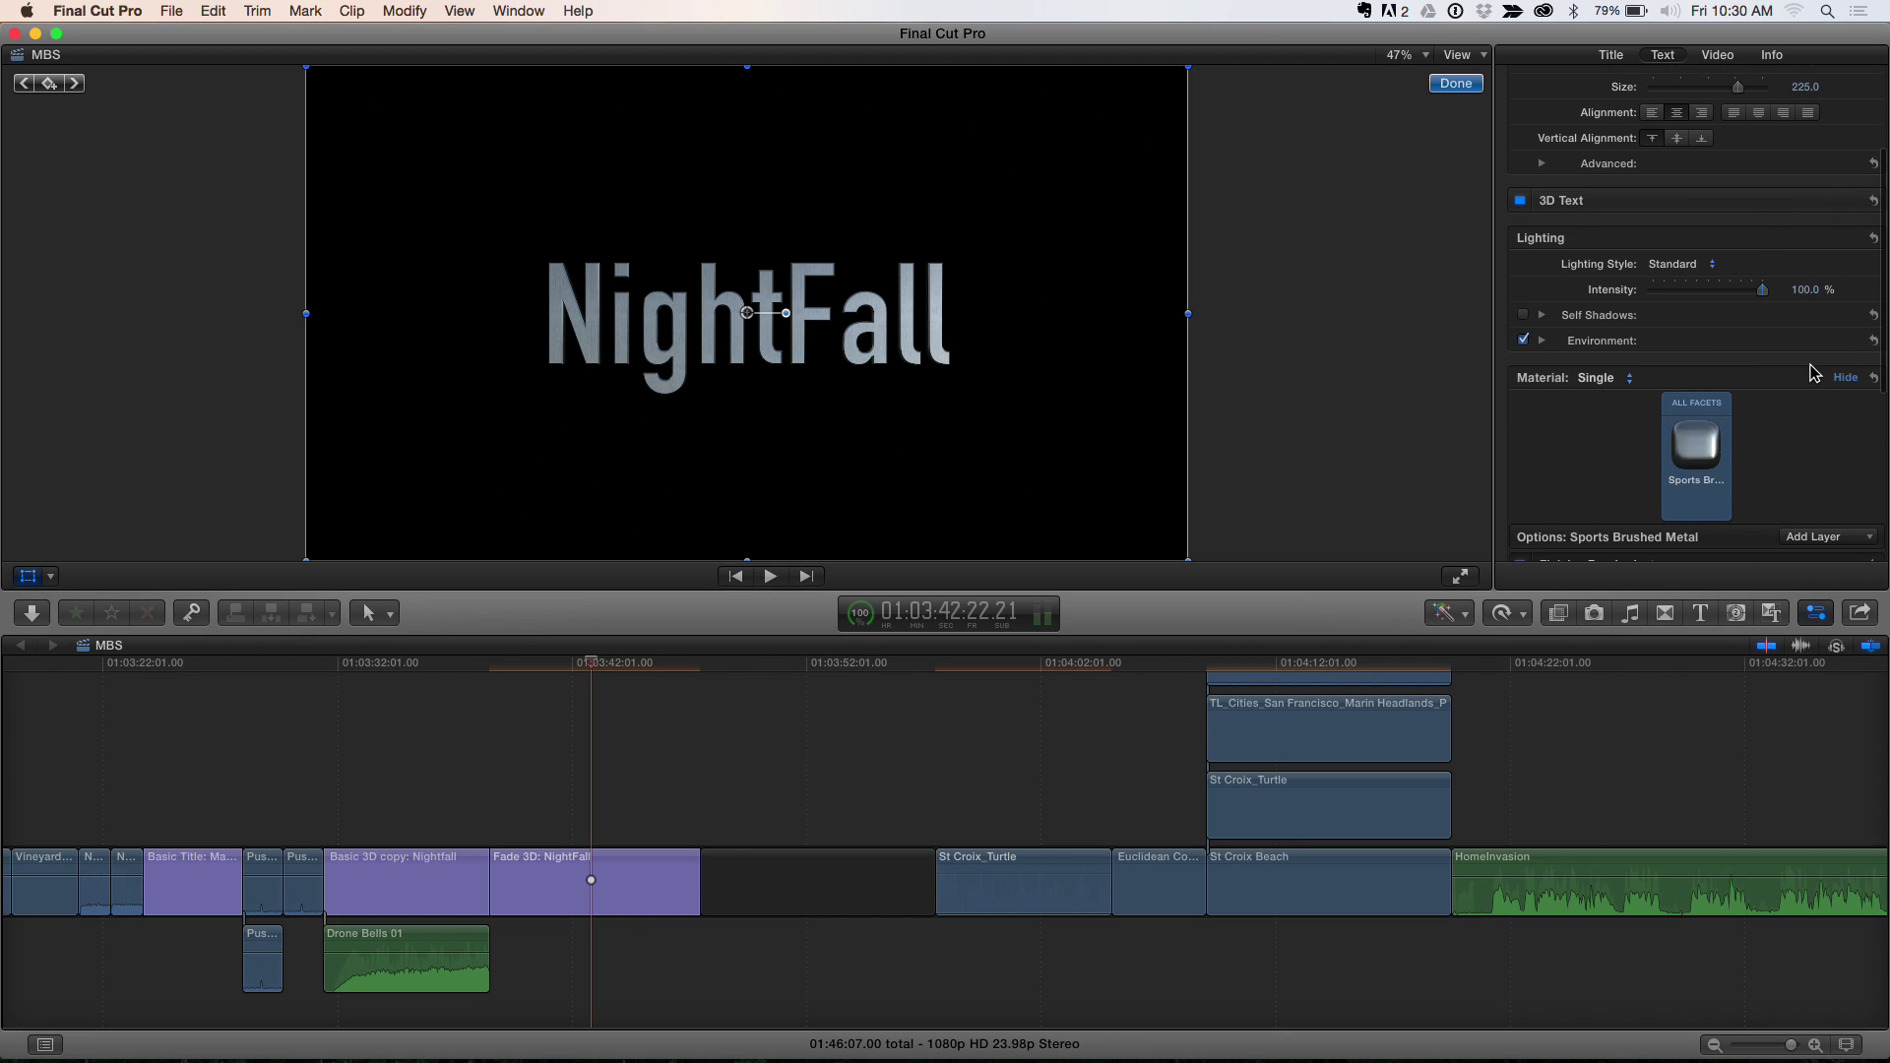
{"action": "left_click", "coordinate": [1541, 340]}
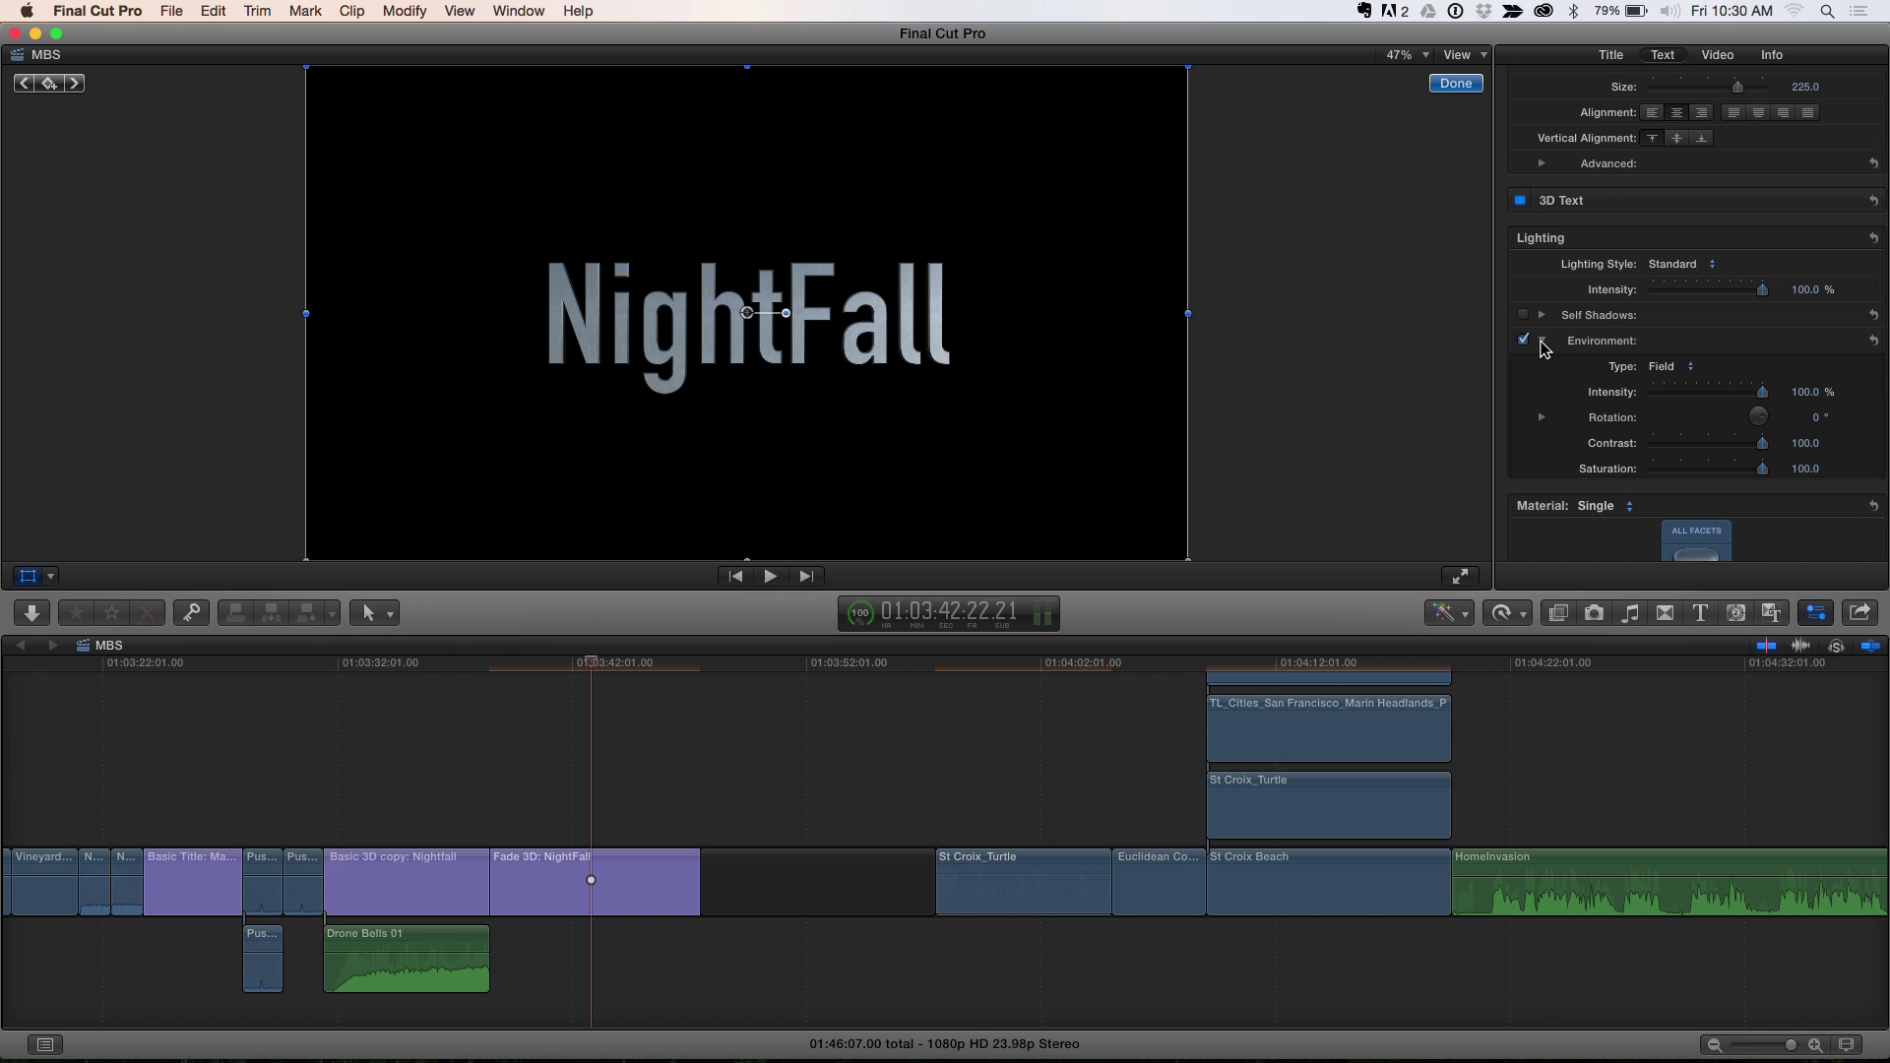
{"action": "left_click", "coordinate": [1671, 368]}
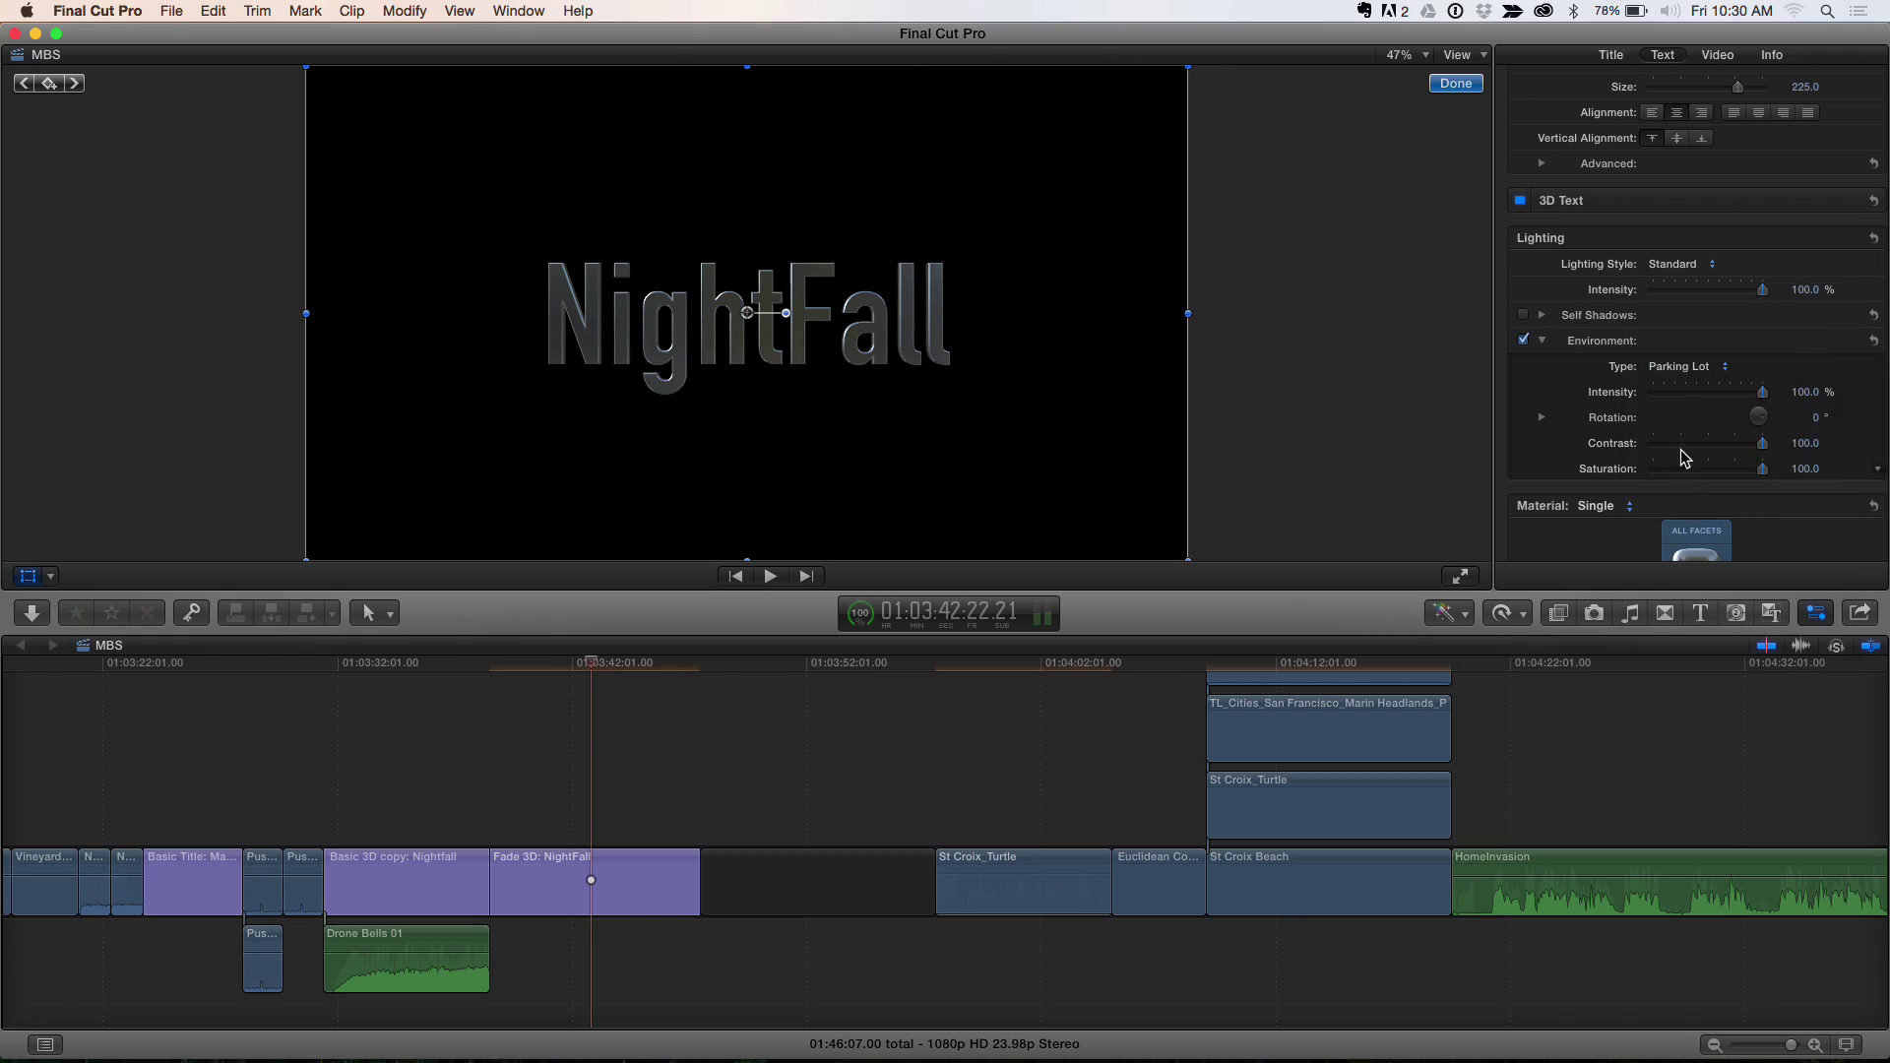
{"action": "left_click", "coordinate": [1686, 375]}
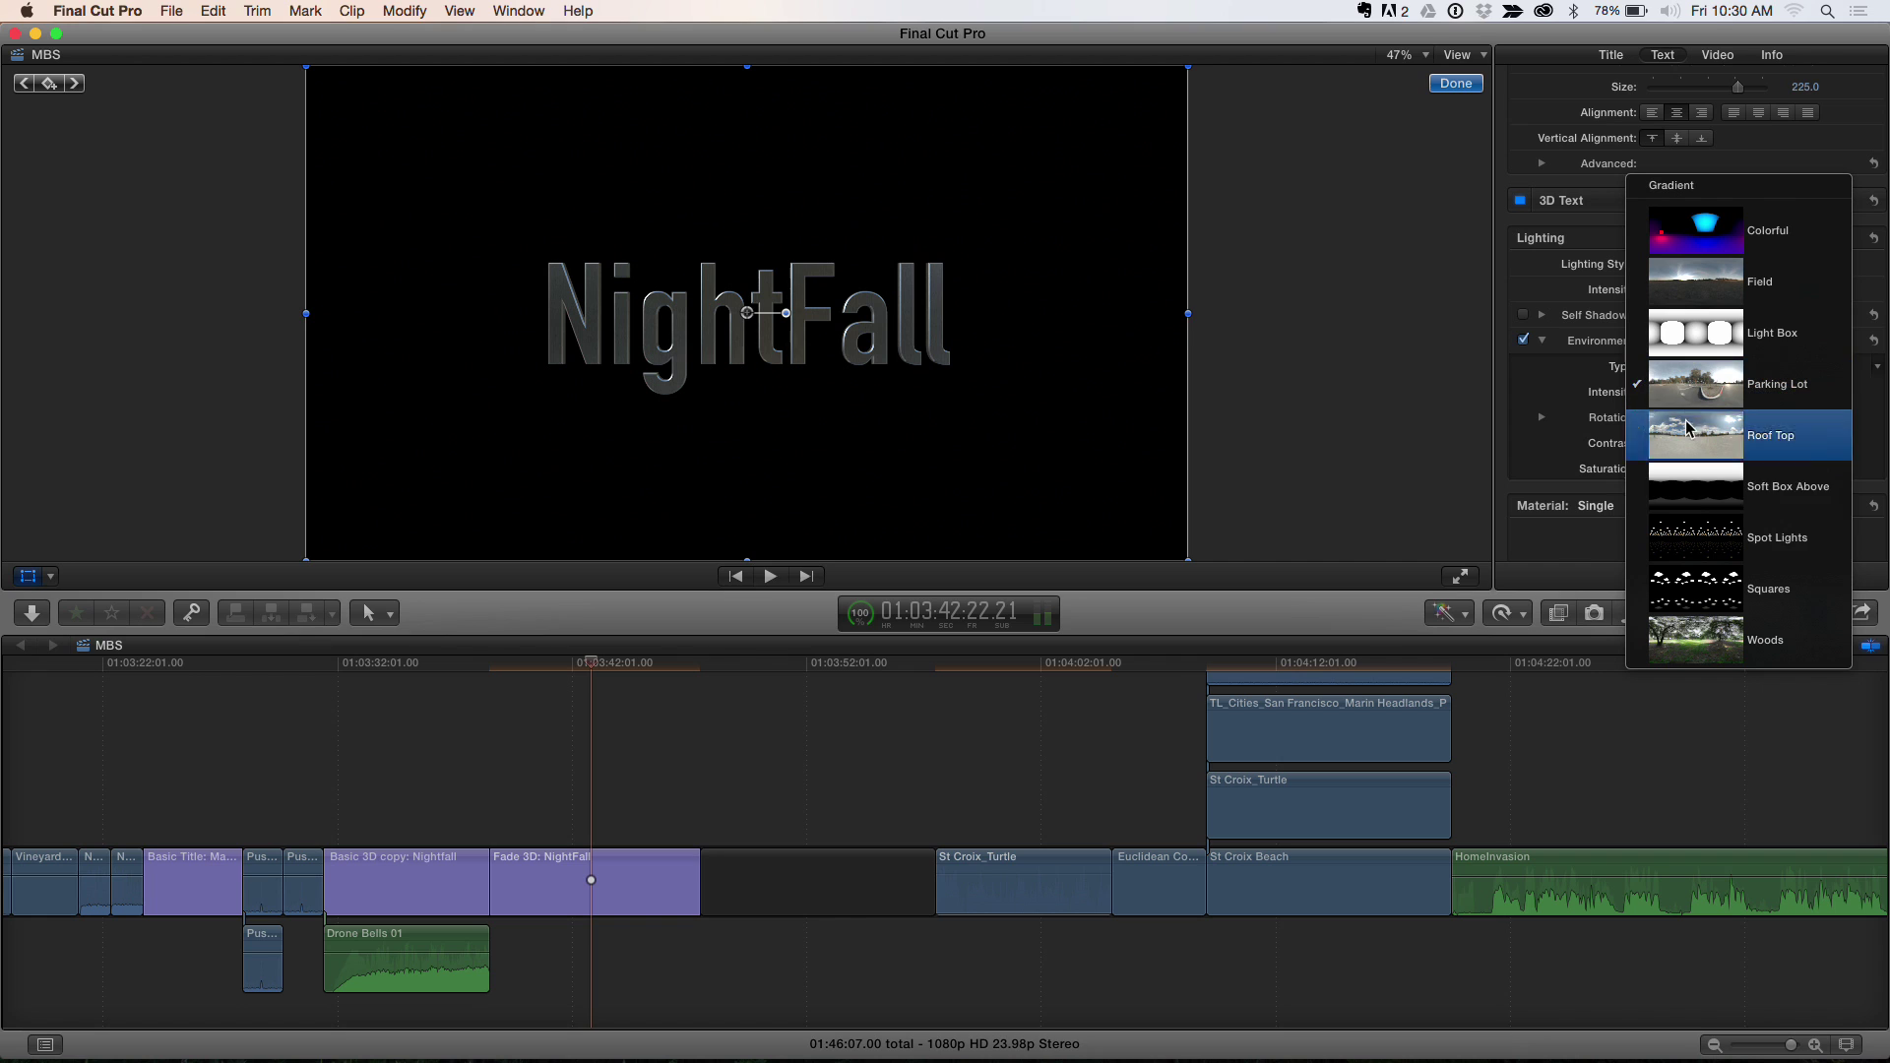
Step: Try the Spot Lights and Woods environments, then settle on Colorful to turn the letters blue
{"action": "left_click", "coordinate": [1692, 532]}
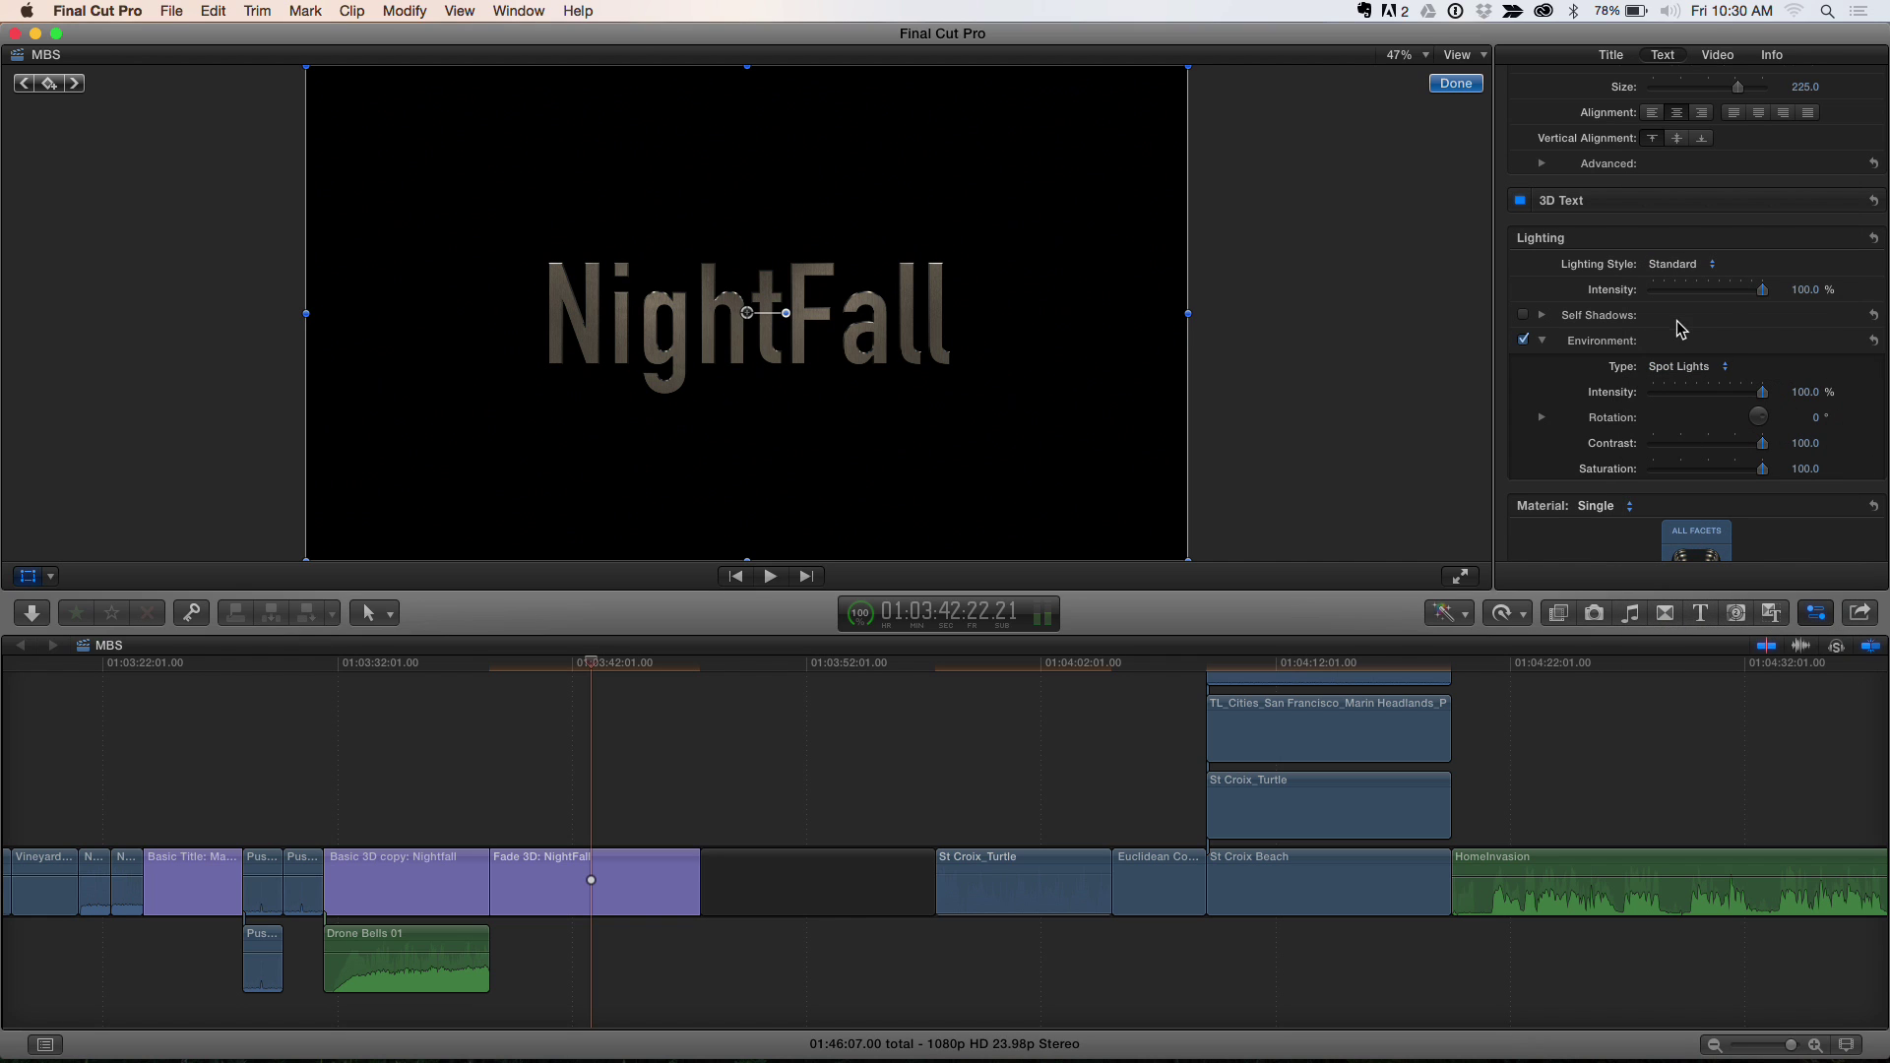
{"action": "left_click", "coordinate": [1676, 372]}
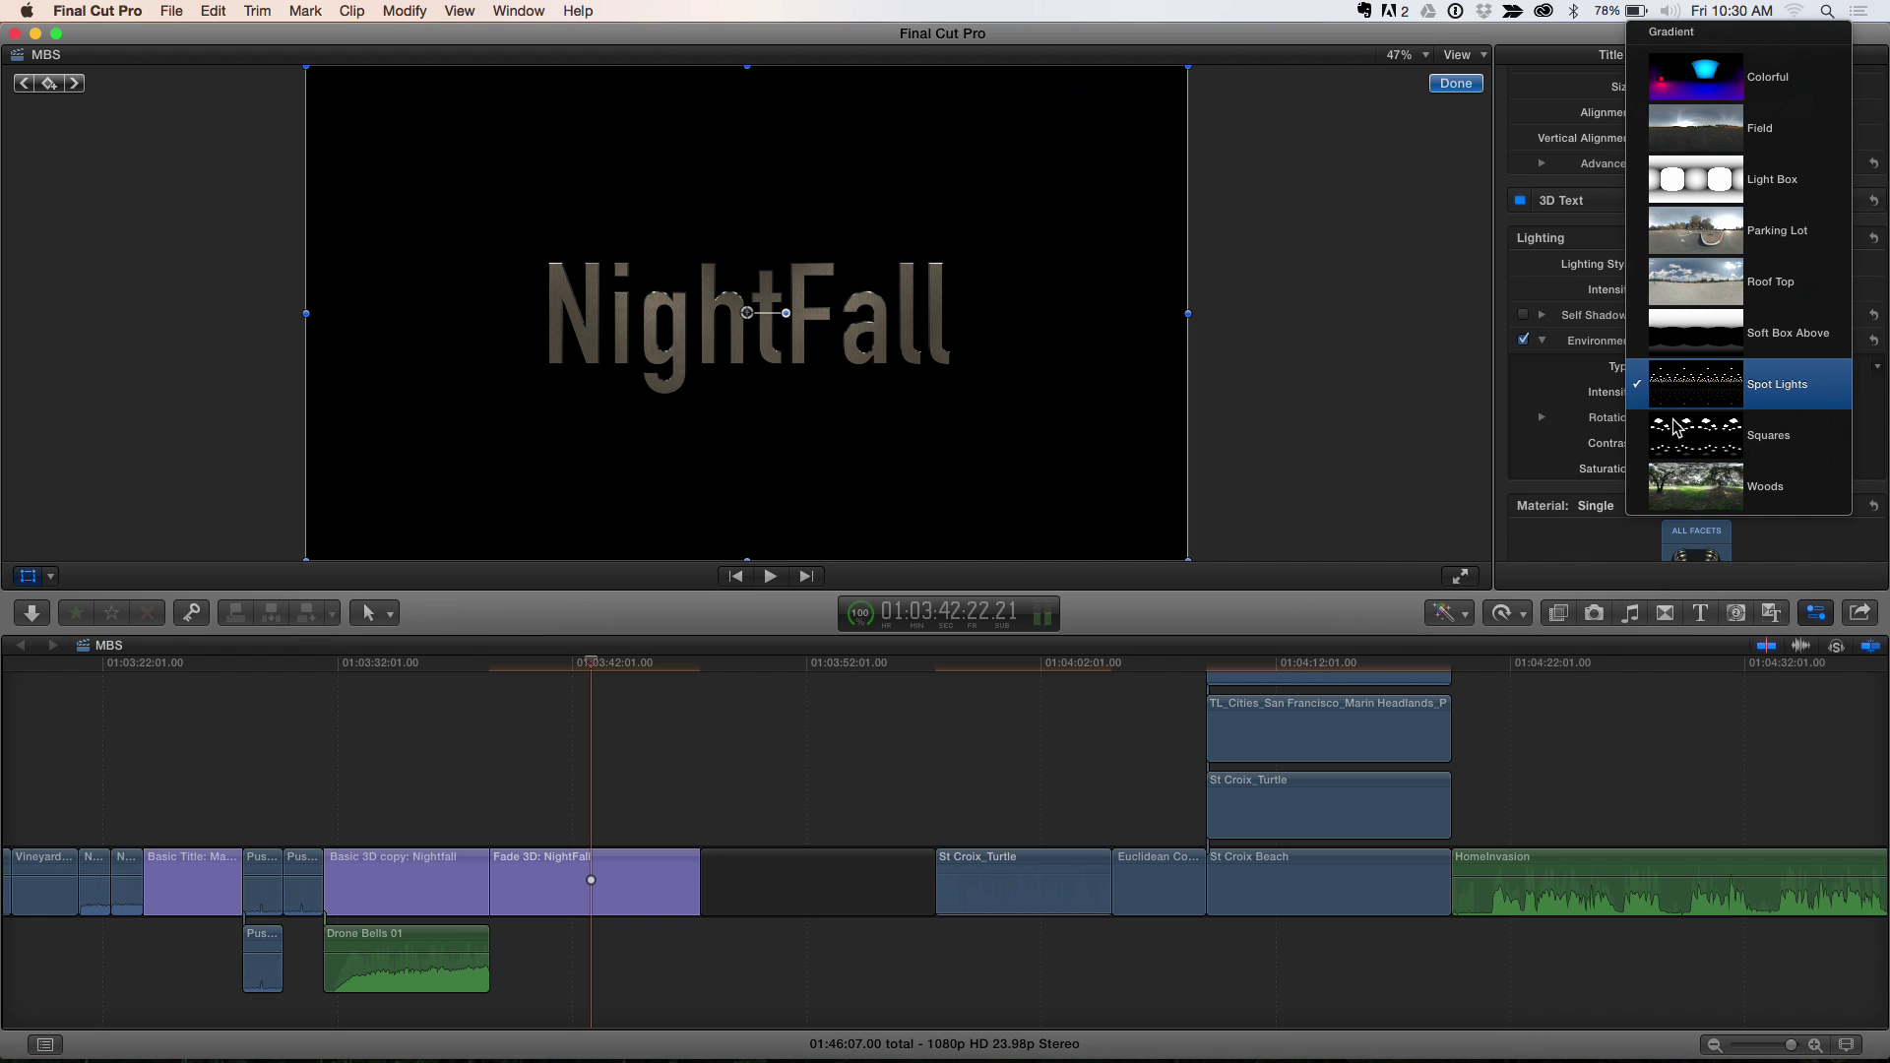
{"action": "left_click", "coordinate": [1683, 492]}
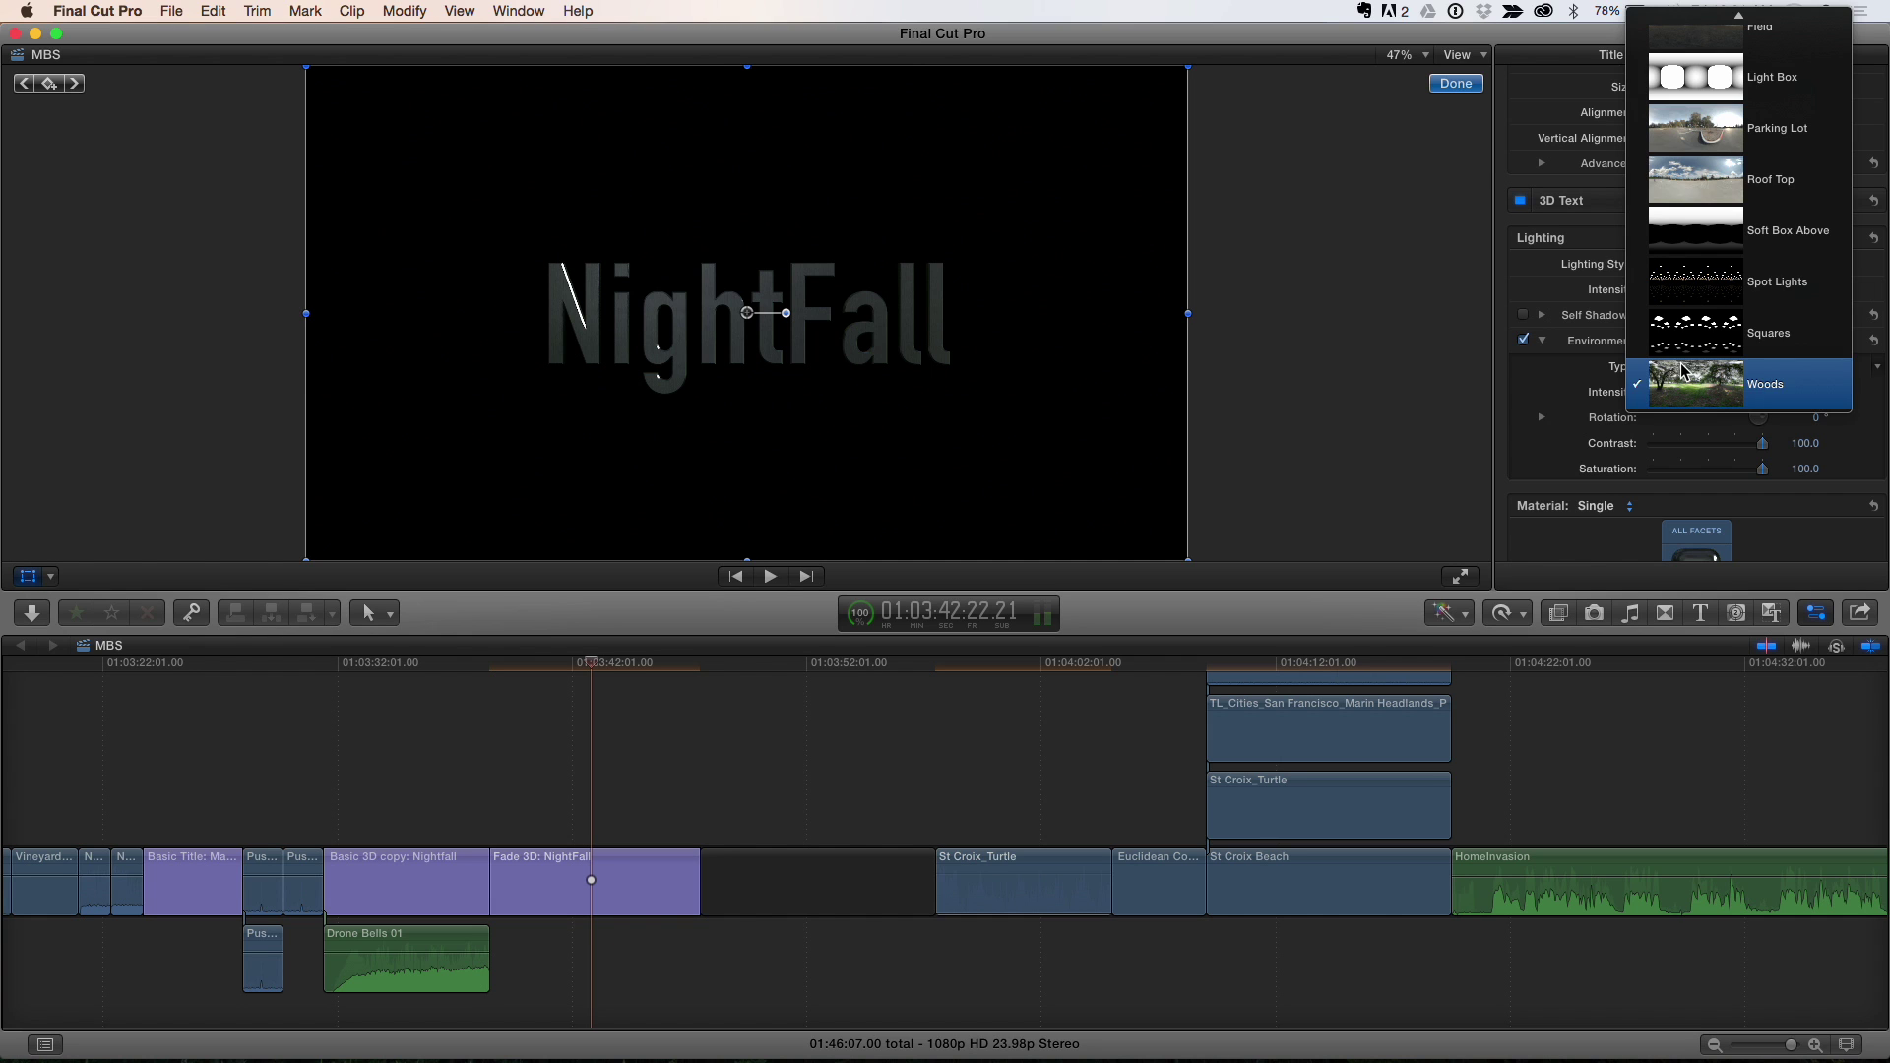
{"action": "left_click", "coordinate": [1706, 67]}
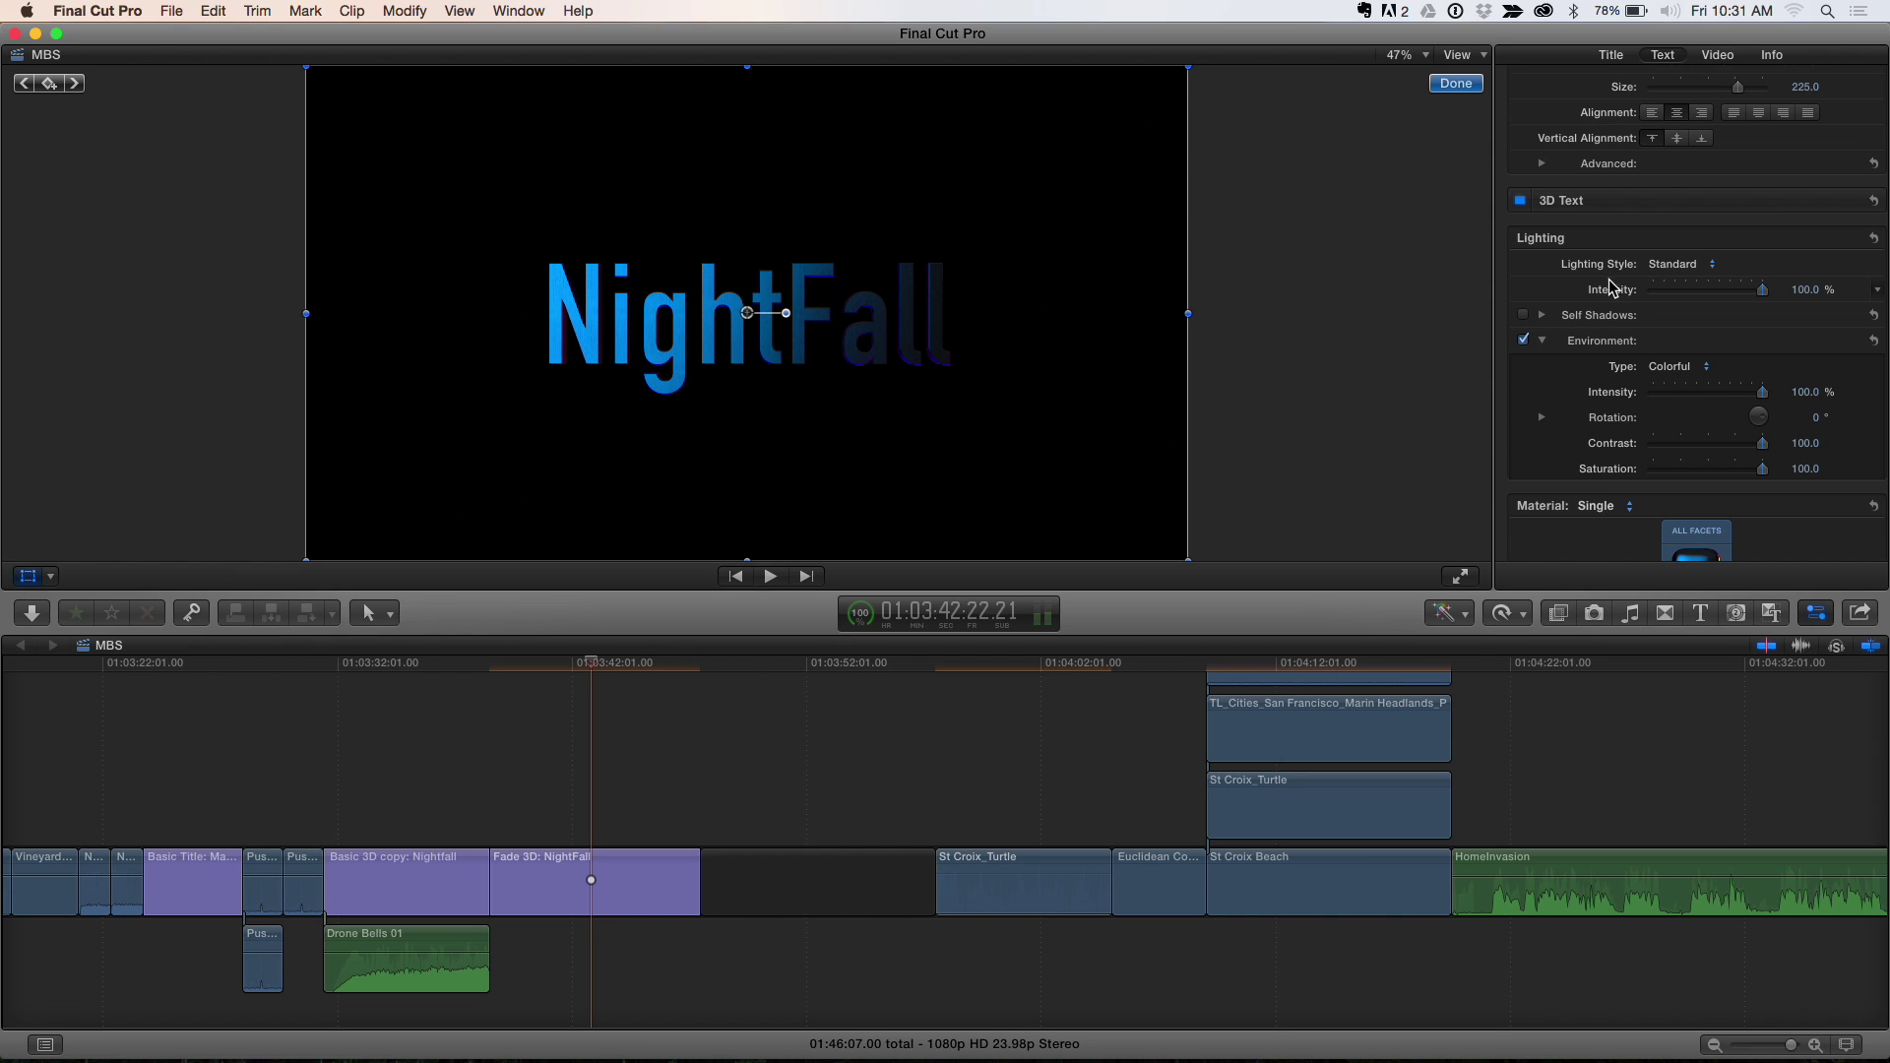
{"action": "left_click", "coordinate": [1541, 417]}
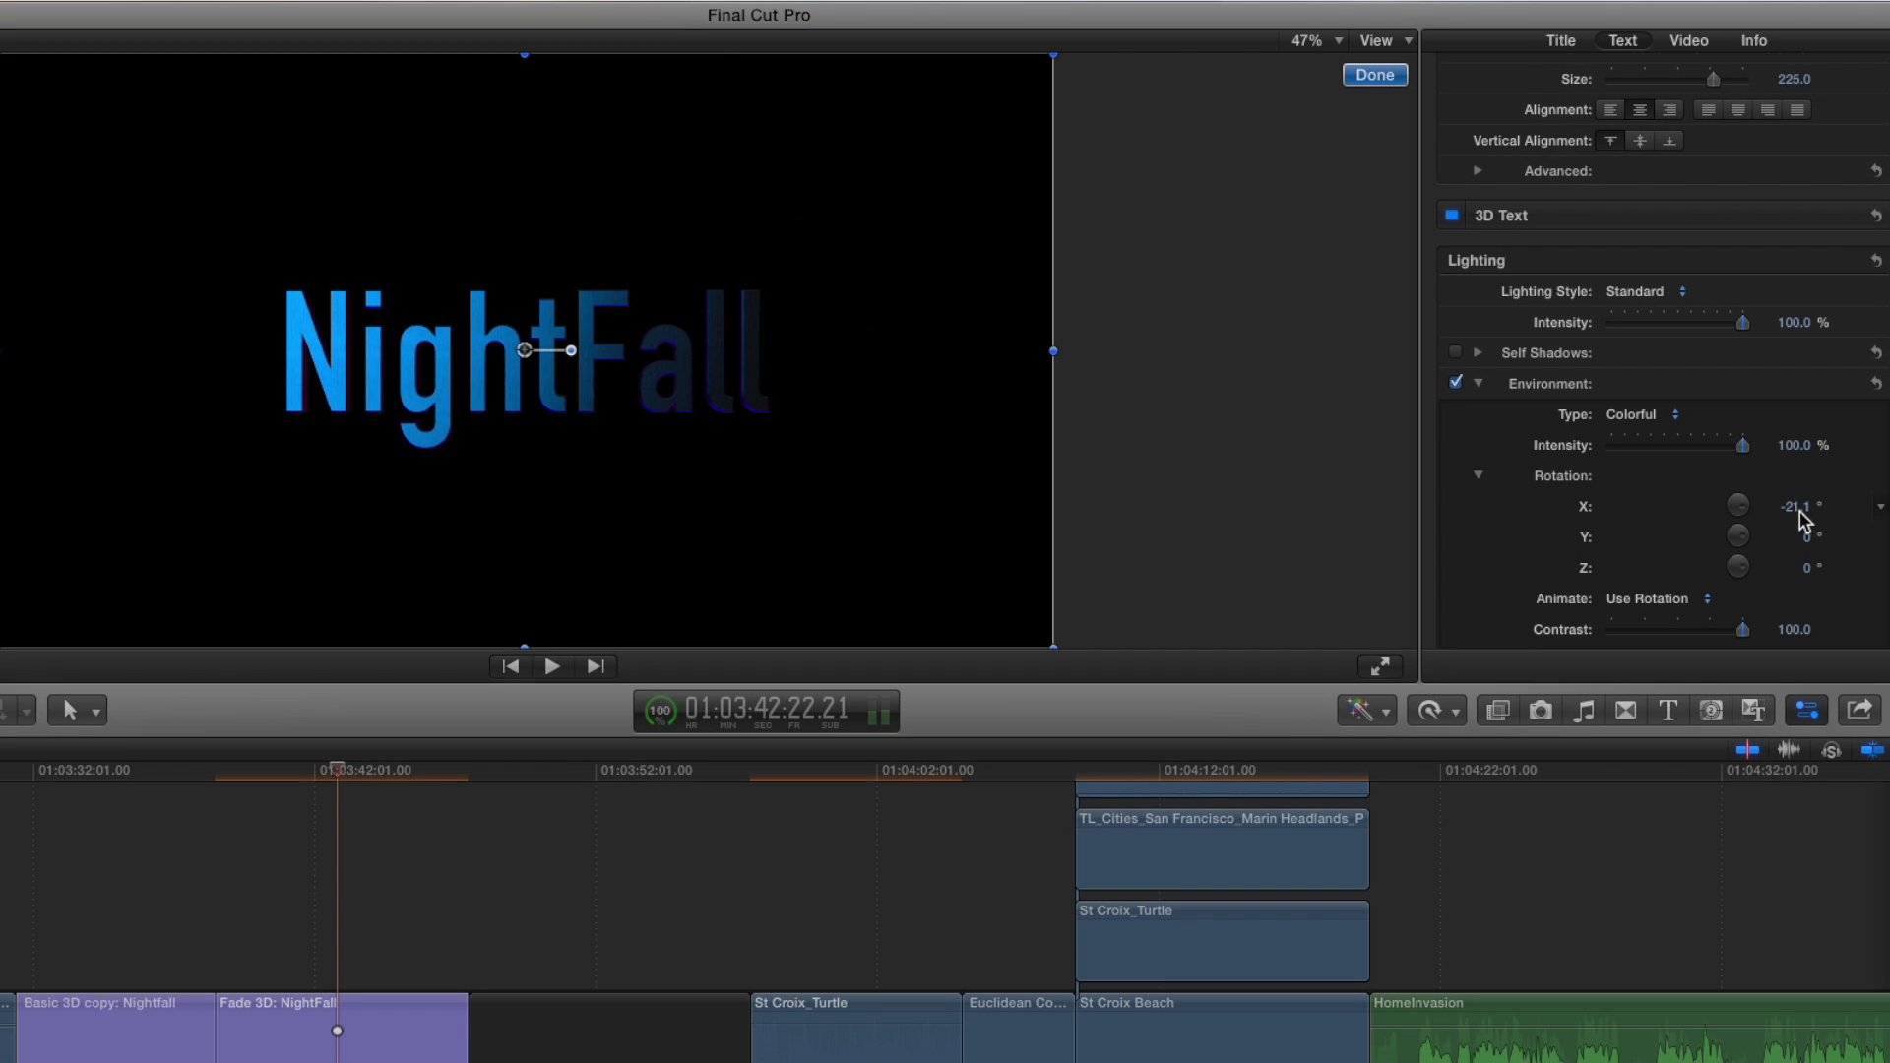
Step: Scrub the Colorful environment rotation (X about -5.1°, Y 41°) and open the Rotation parameter menu
{"action": "left_click_drag", "start_coordinate": [1796, 506], "coordinate": [1802, 505]}
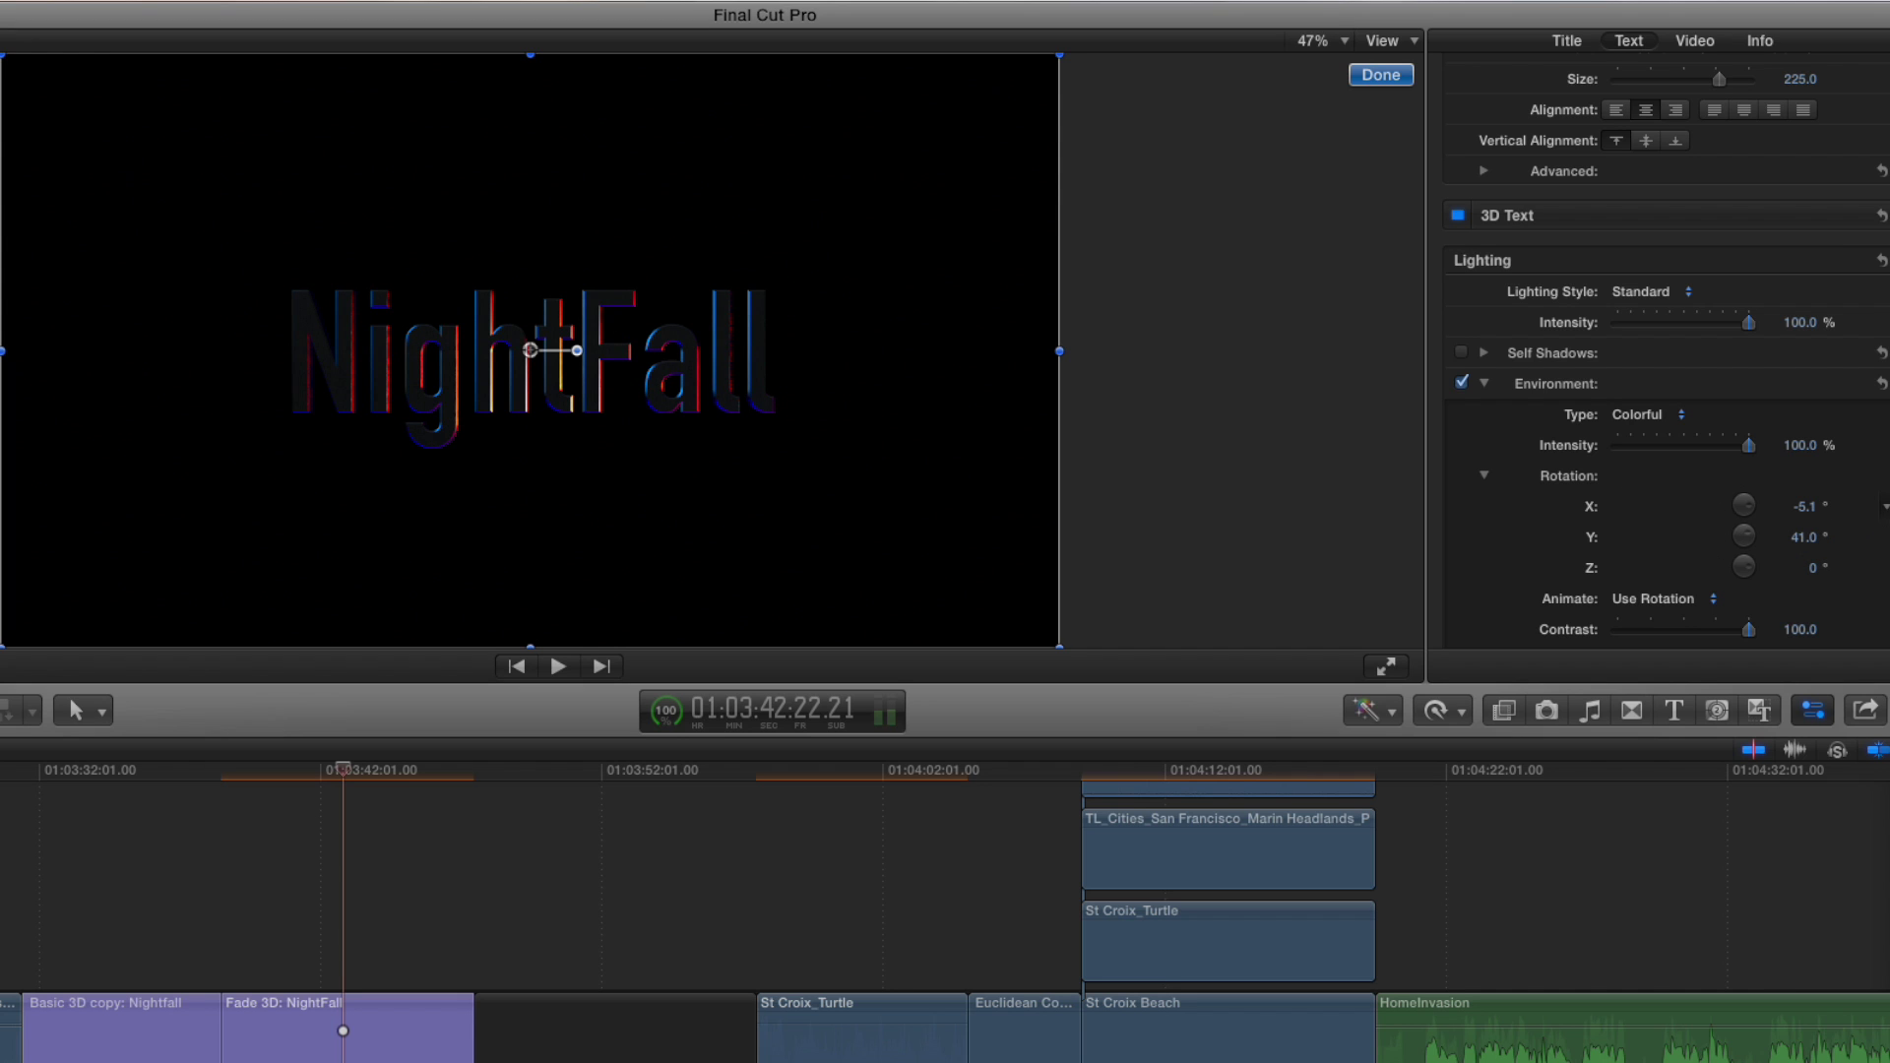
{"action": "left_click", "coordinate": [1886, 507]}
{"action": "left_click", "coordinate": [1882, 476]}
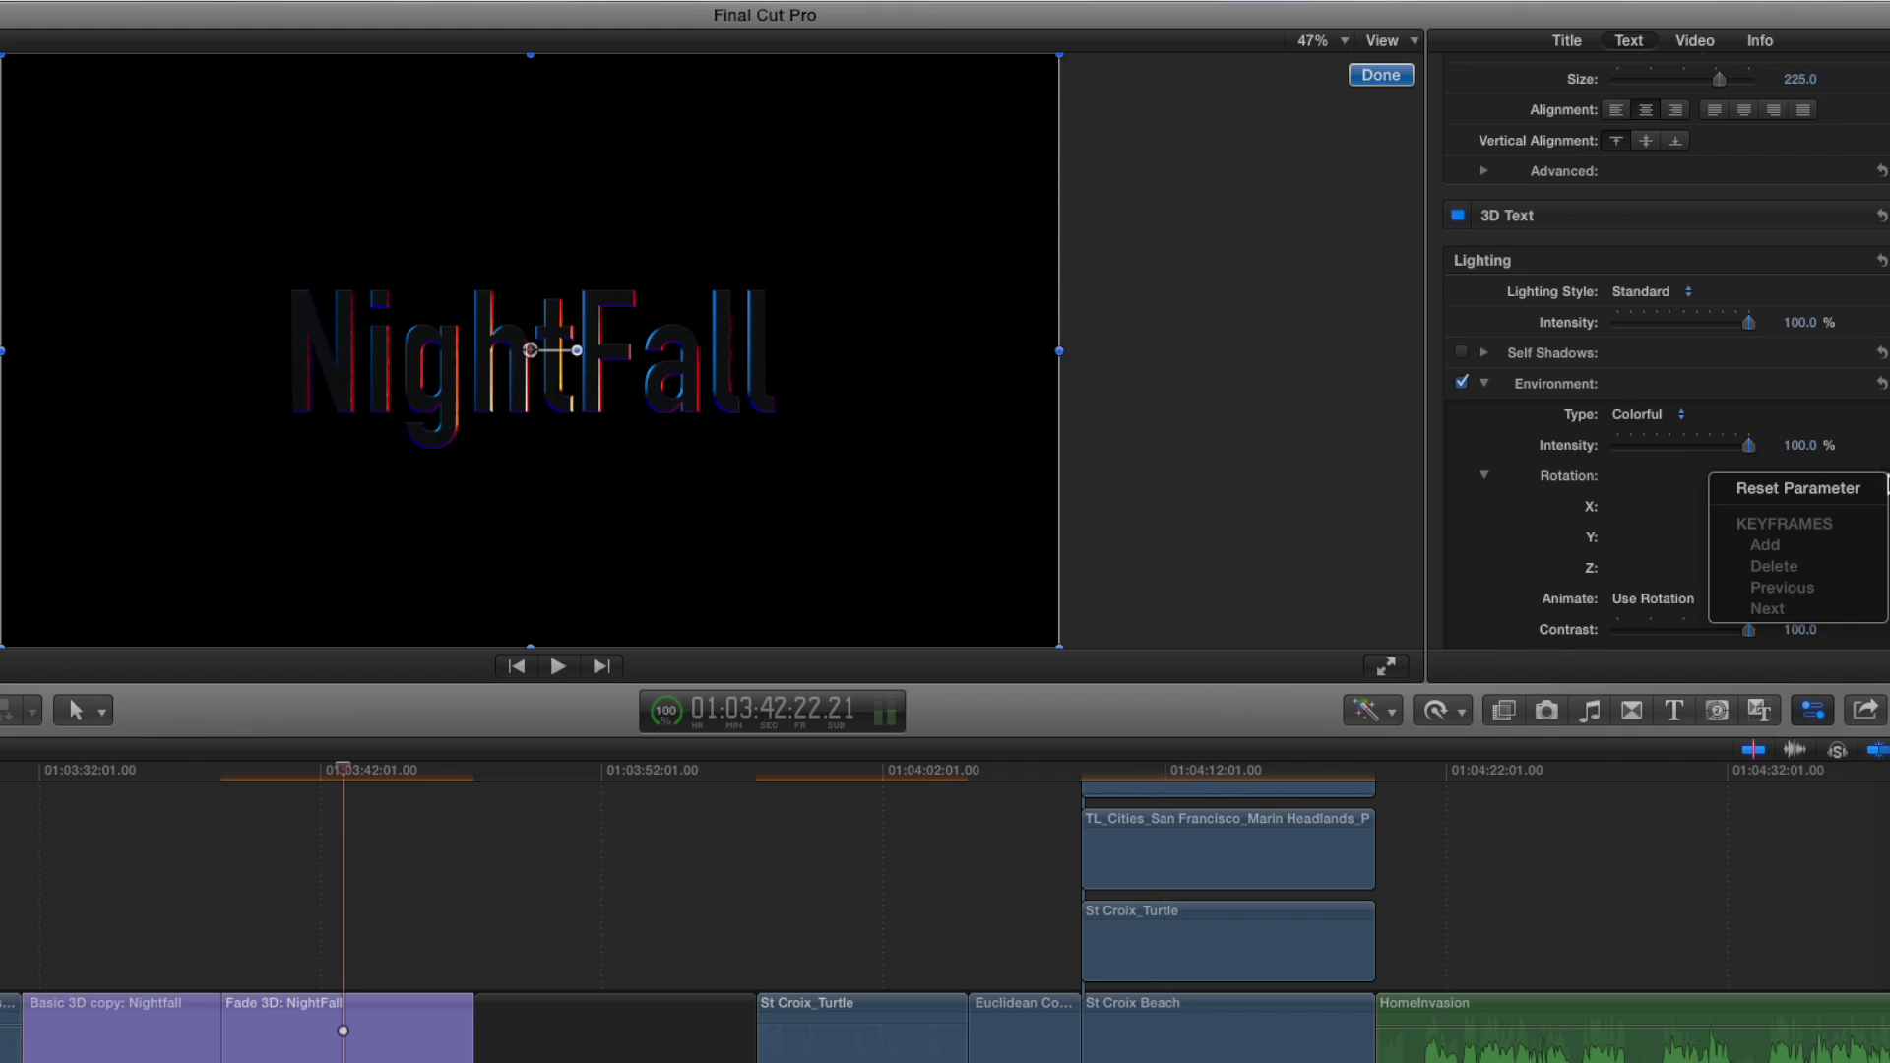
Step: Reset the environment rotation and scrub the title to check its plain blue lighting
{"action": "left_click", "coordinate": [1870, 489]}
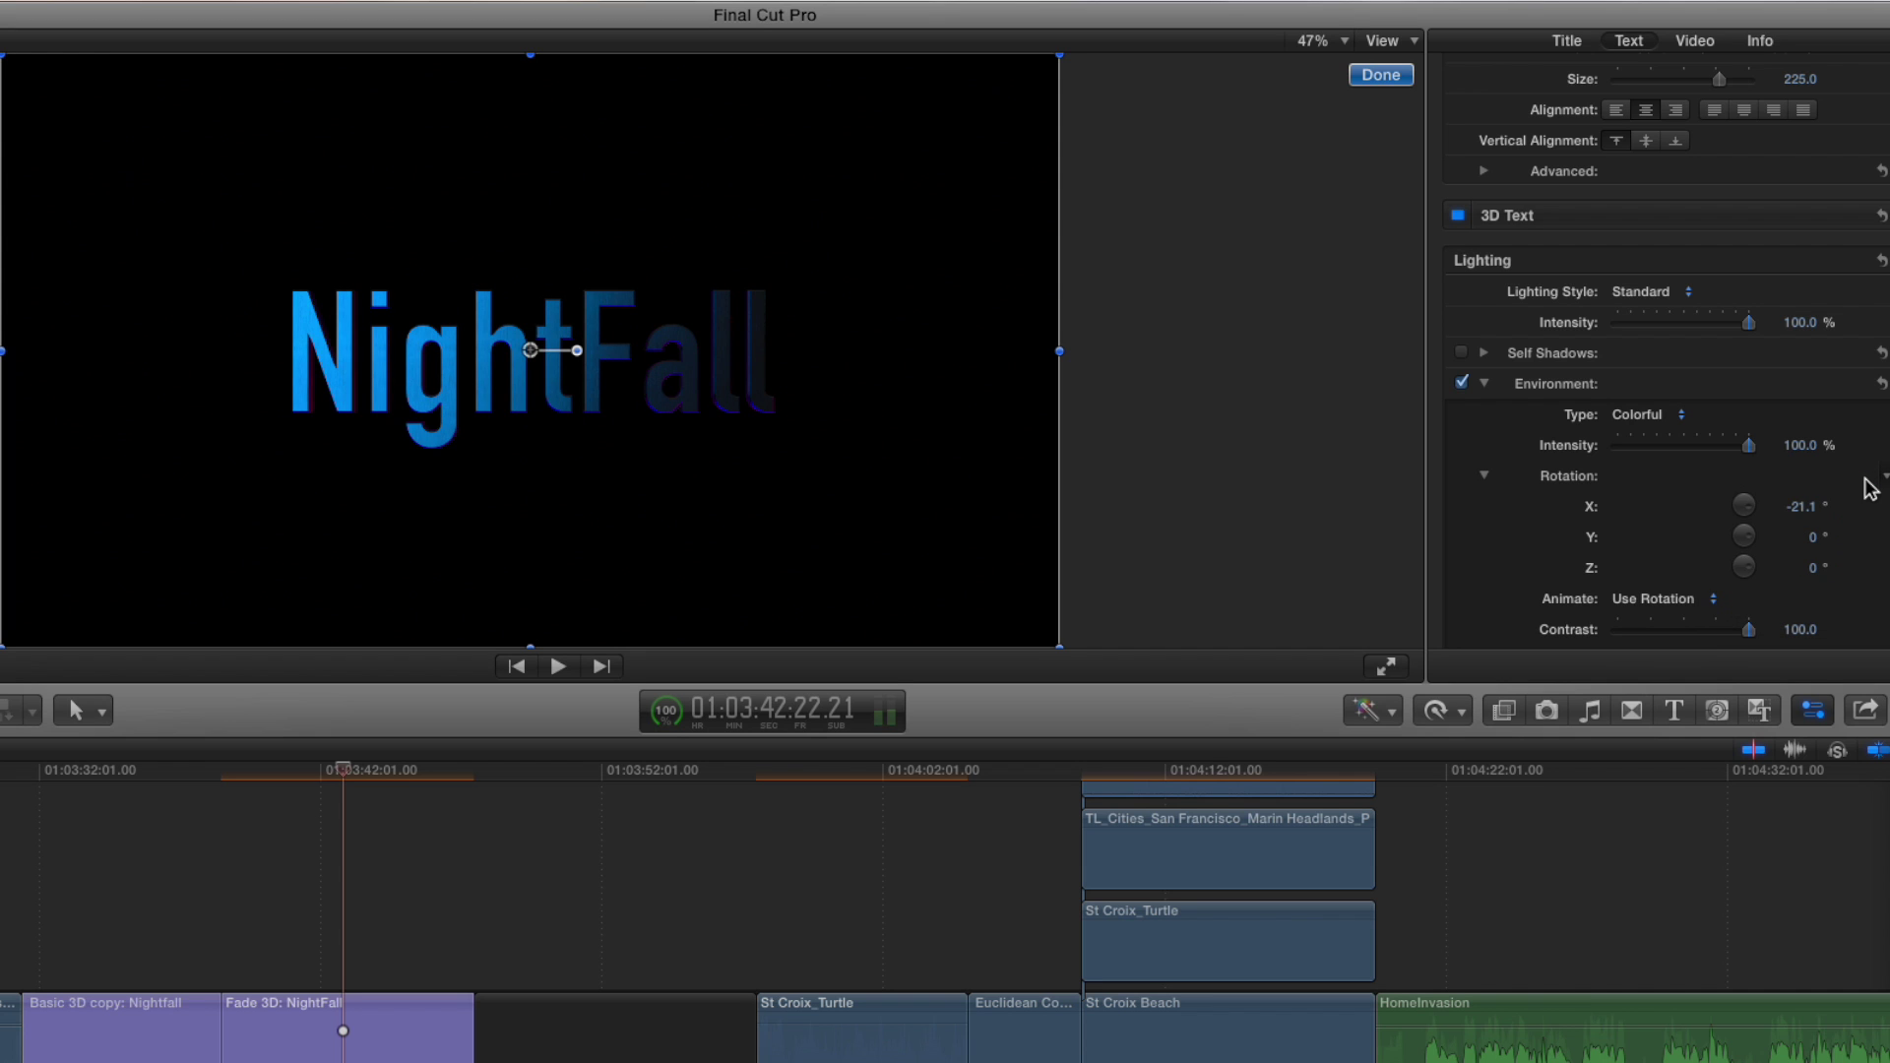
{"action": "left_click", "coordinate": [309, 771]}
{"action": "mouse_move", "coordinate": [311, 780]}
{"action": "left_mouse_down"}
{"action": "mouse_move", "coordinate": [338, 778]}
{"action": "mouse_move", "coordinate": [329, 763]}
{"action": "left_mouse_up"}
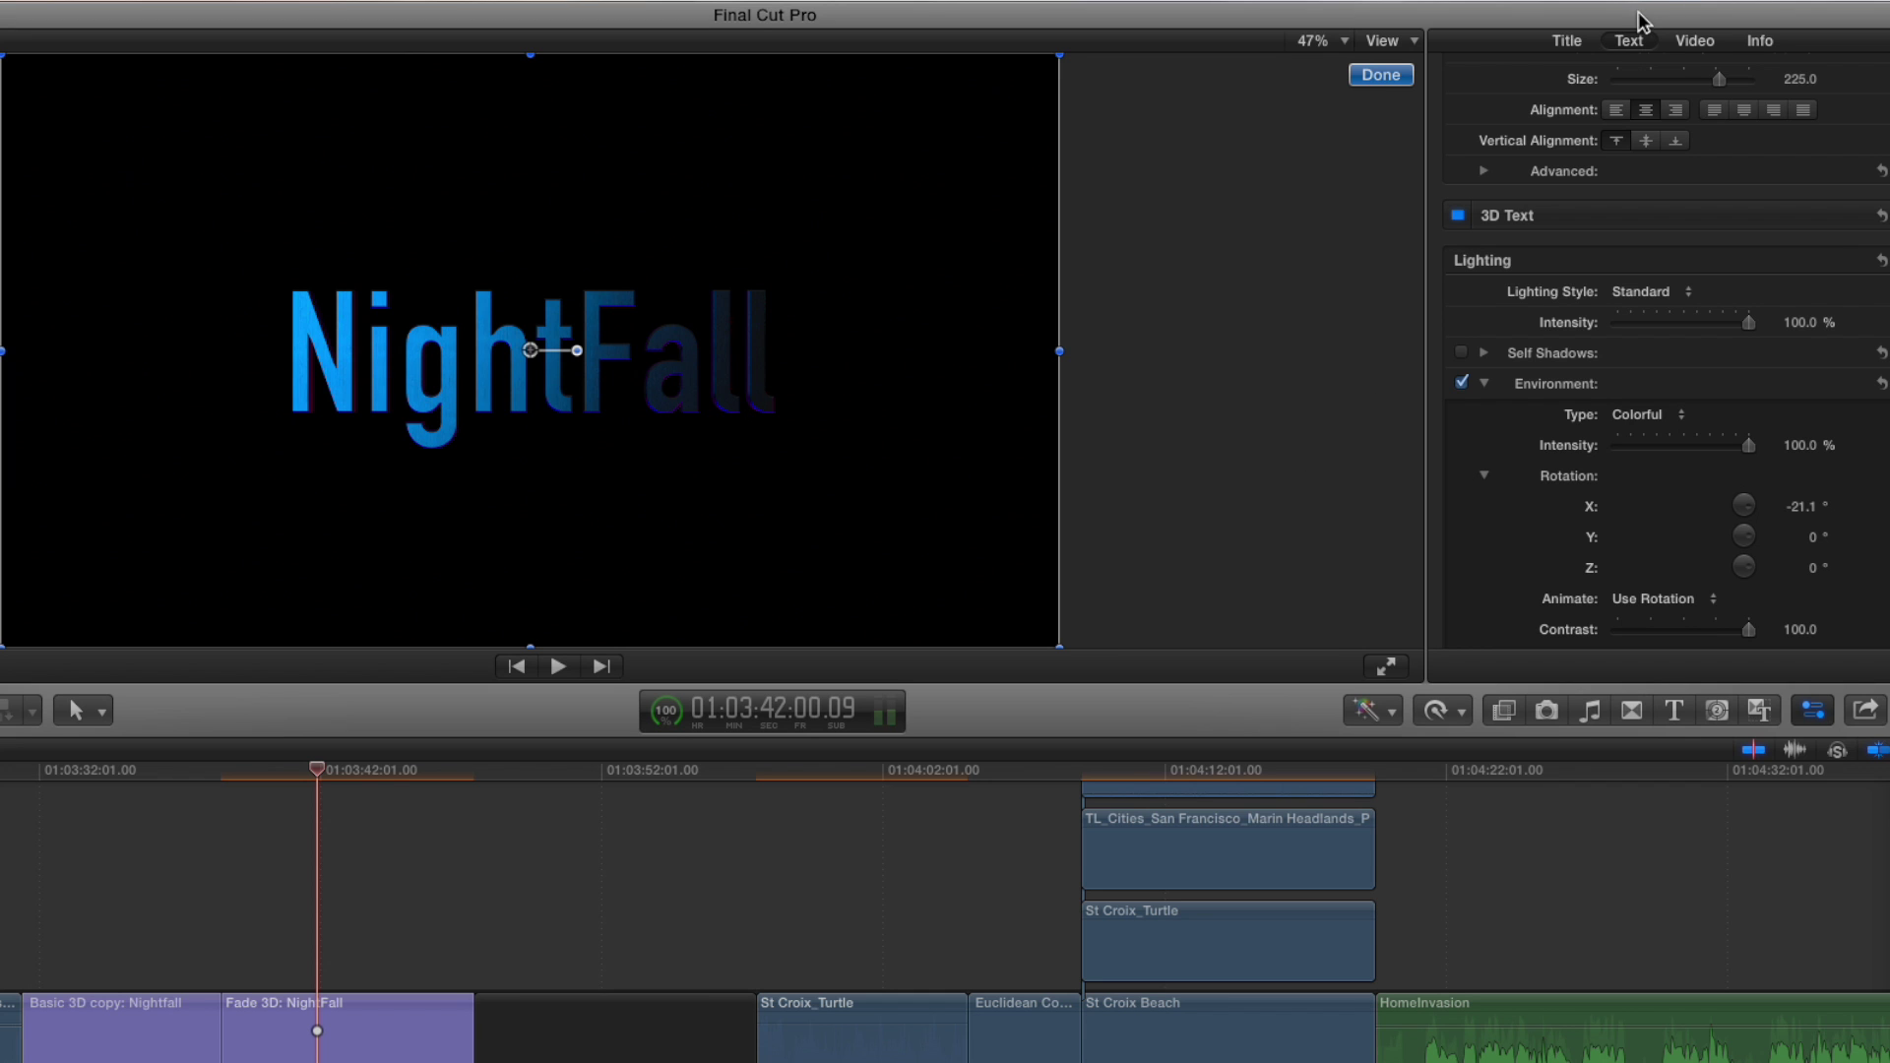
Step: Check the Title tab, then open and dismiss the text style presets without applying one
{"action": "left_click", "coordinate": [1566, 41]}
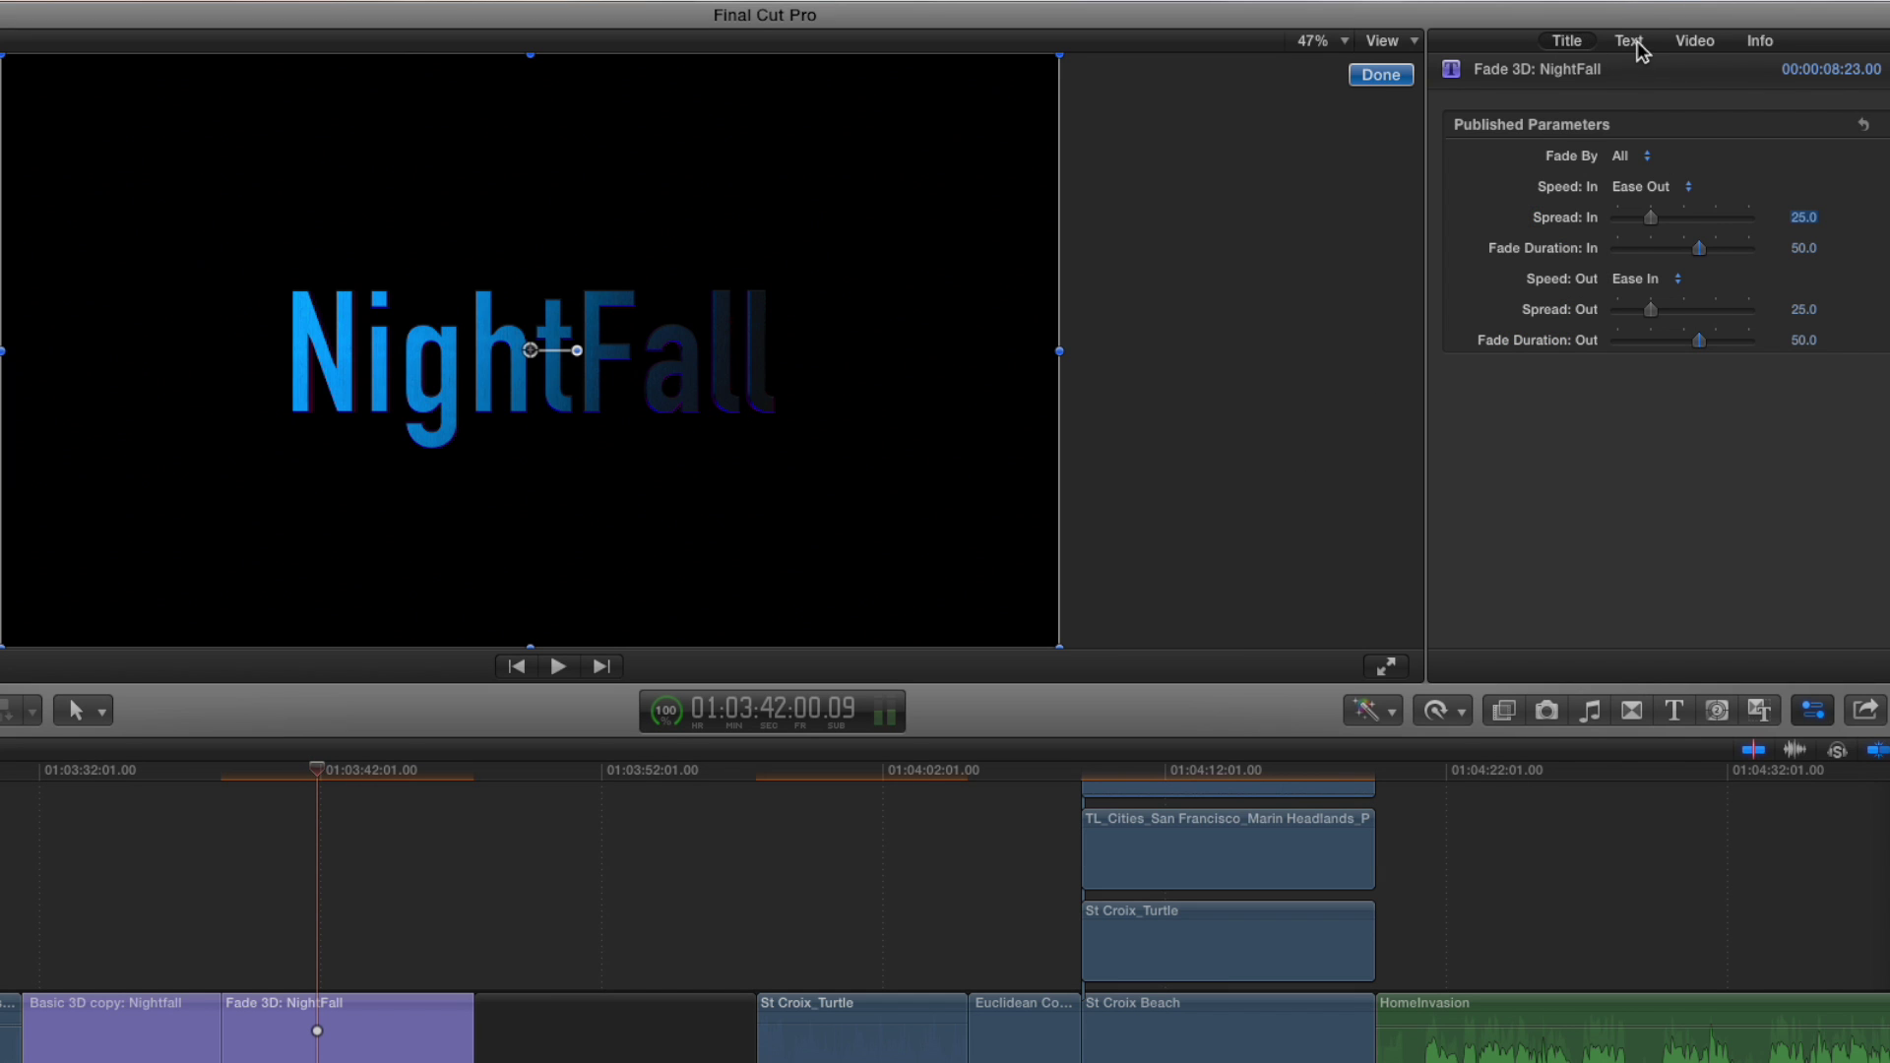
{"action": "left_click", "coordinate": [1629, 40]}
{"action": "scroll", "coordinate": [1633, 210], "scroll_direction": "up", "scroll_amount": 5}
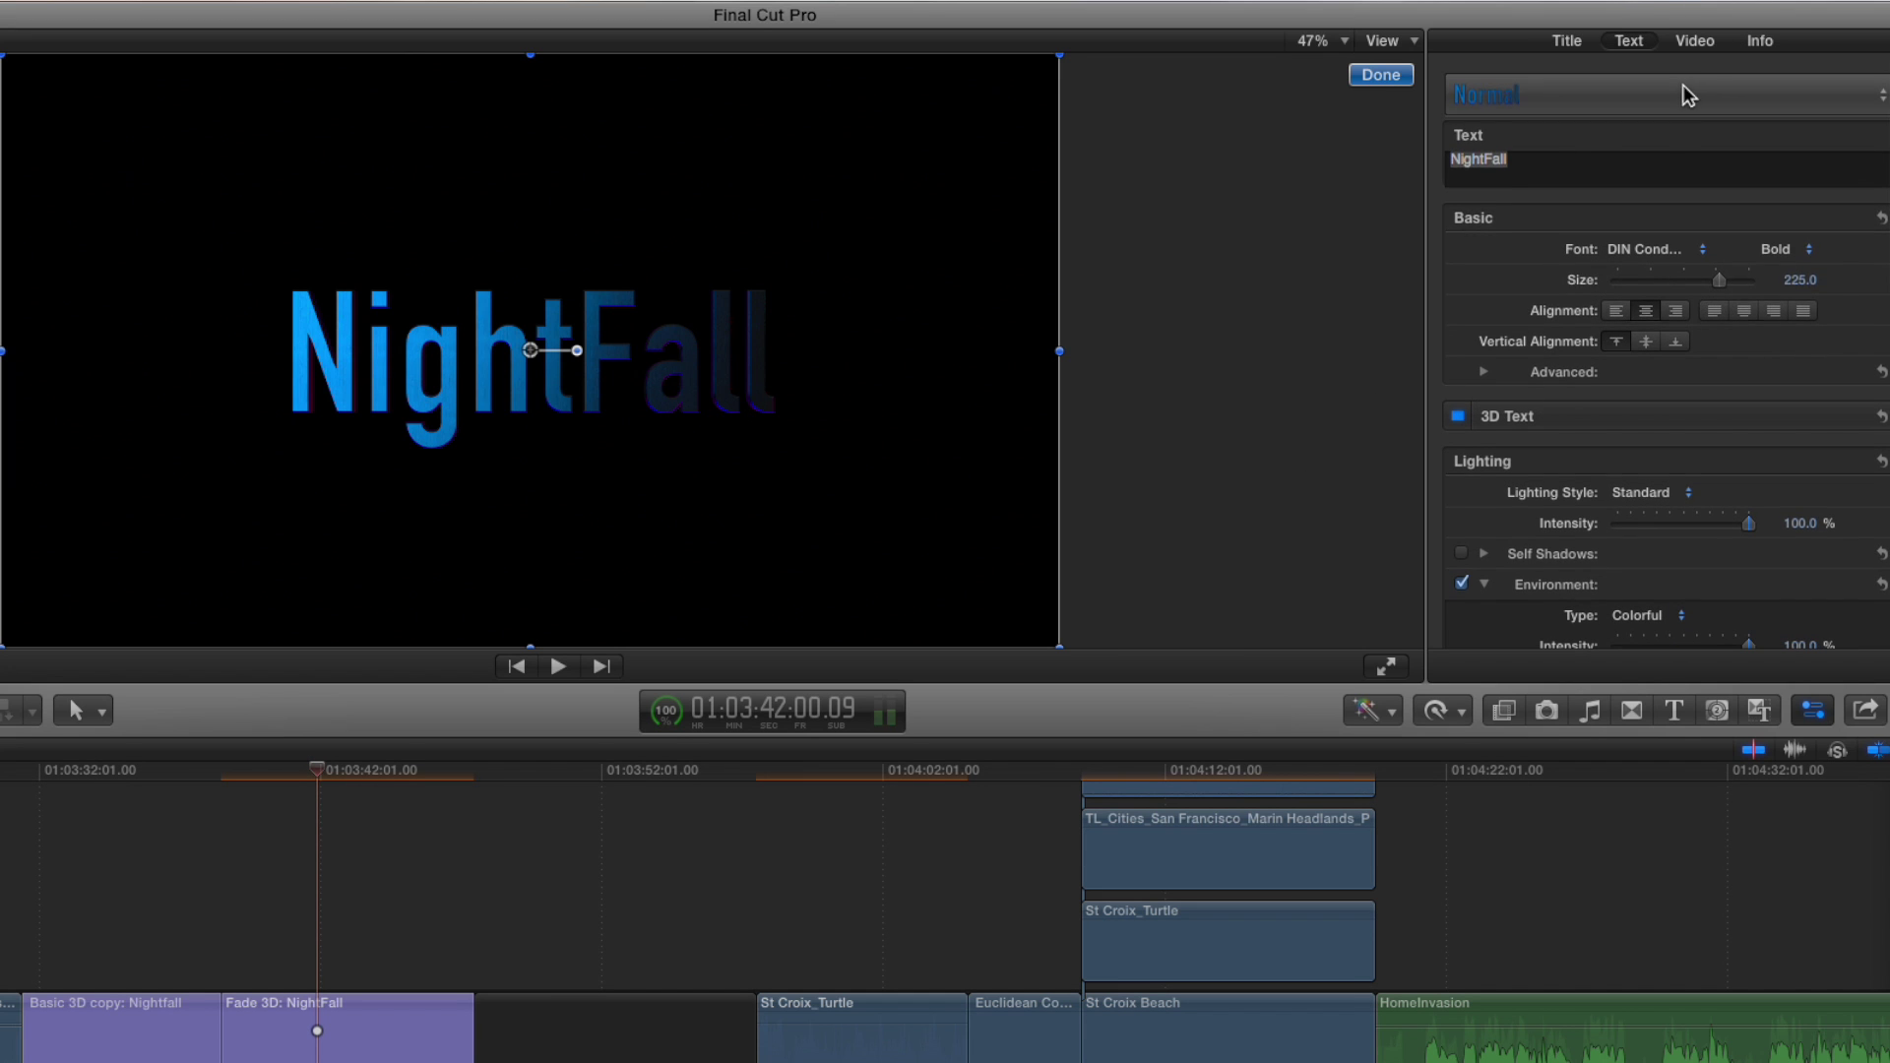
{"action": "left_click", "coordinate": [1681, 94]}
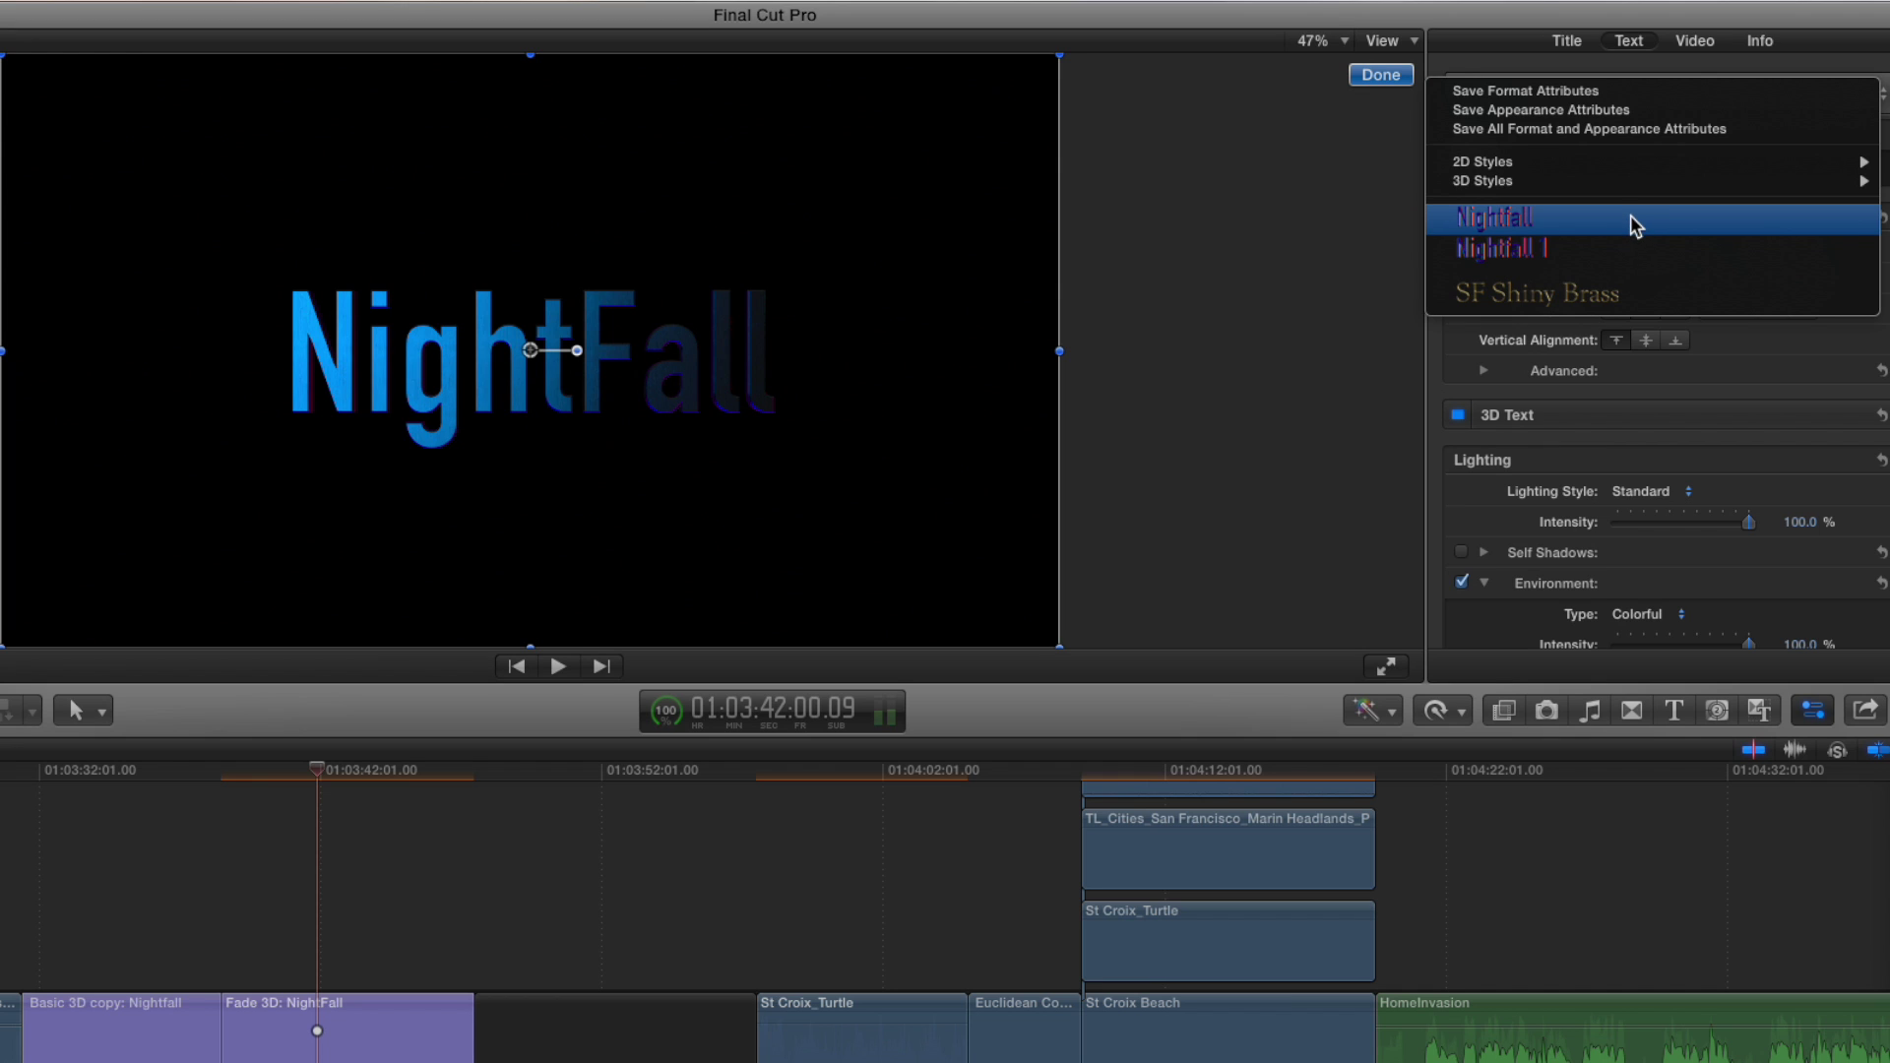
{"action": "left_click", "coordinate": [1279, 219]}
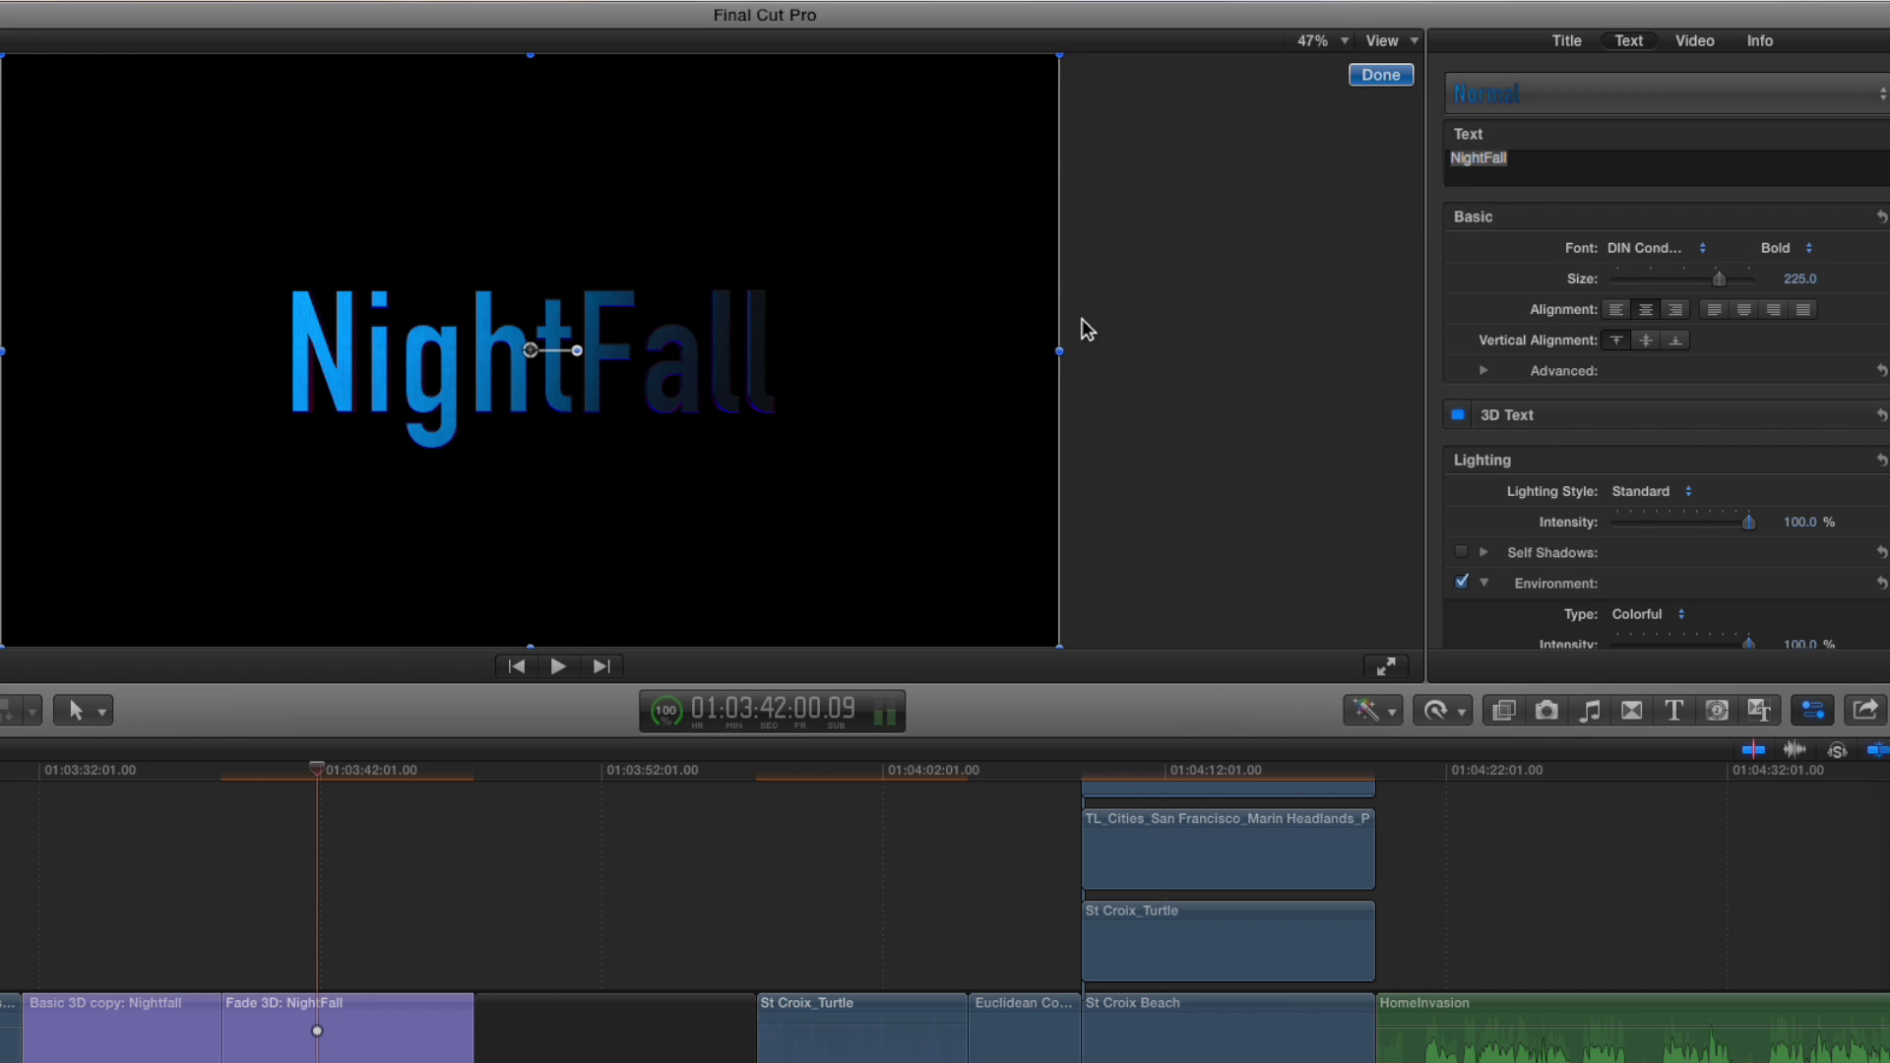
{"action": "left_click", "coordinate": [1681, 715]}
Step: Pick the 3D titles category and open a copy of the Fade 3D template in Motion
{"action": "left_click", "coordinate": [1472, 797]}
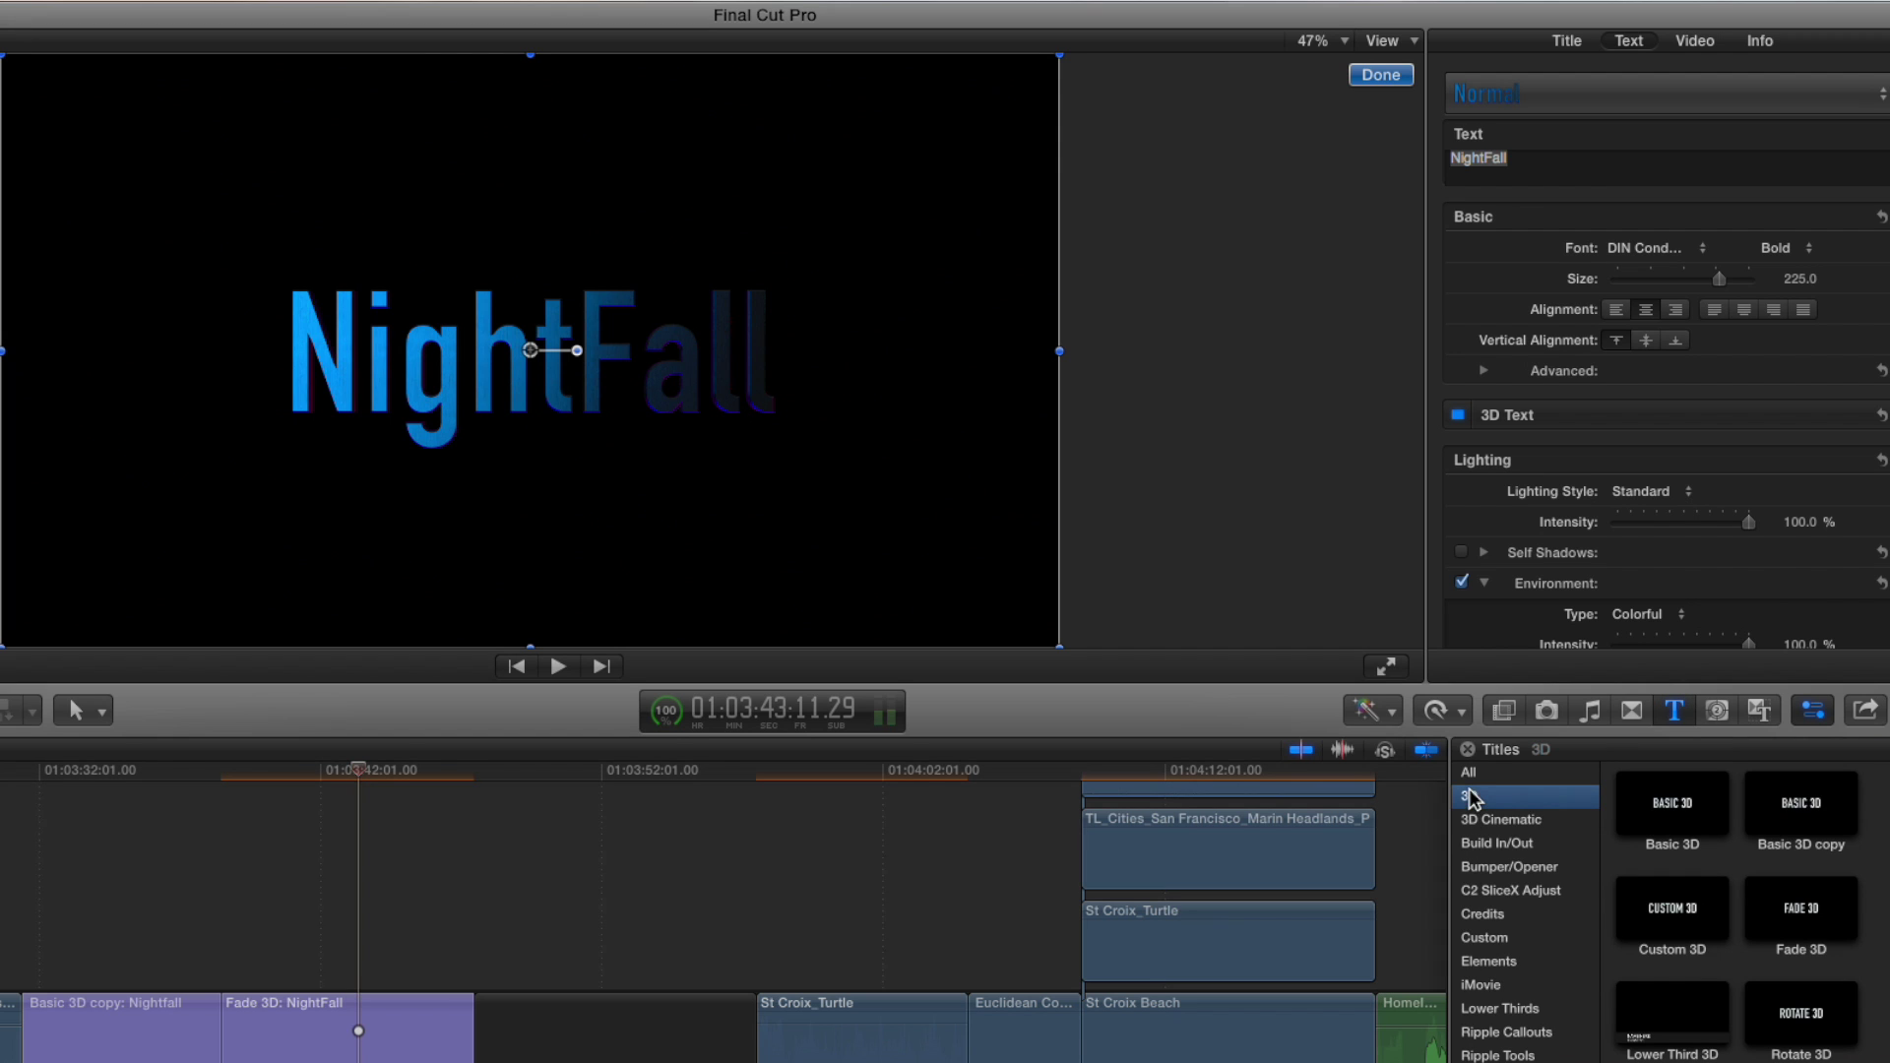
{"action": "left_click", "coordinate": [1788, 914]}
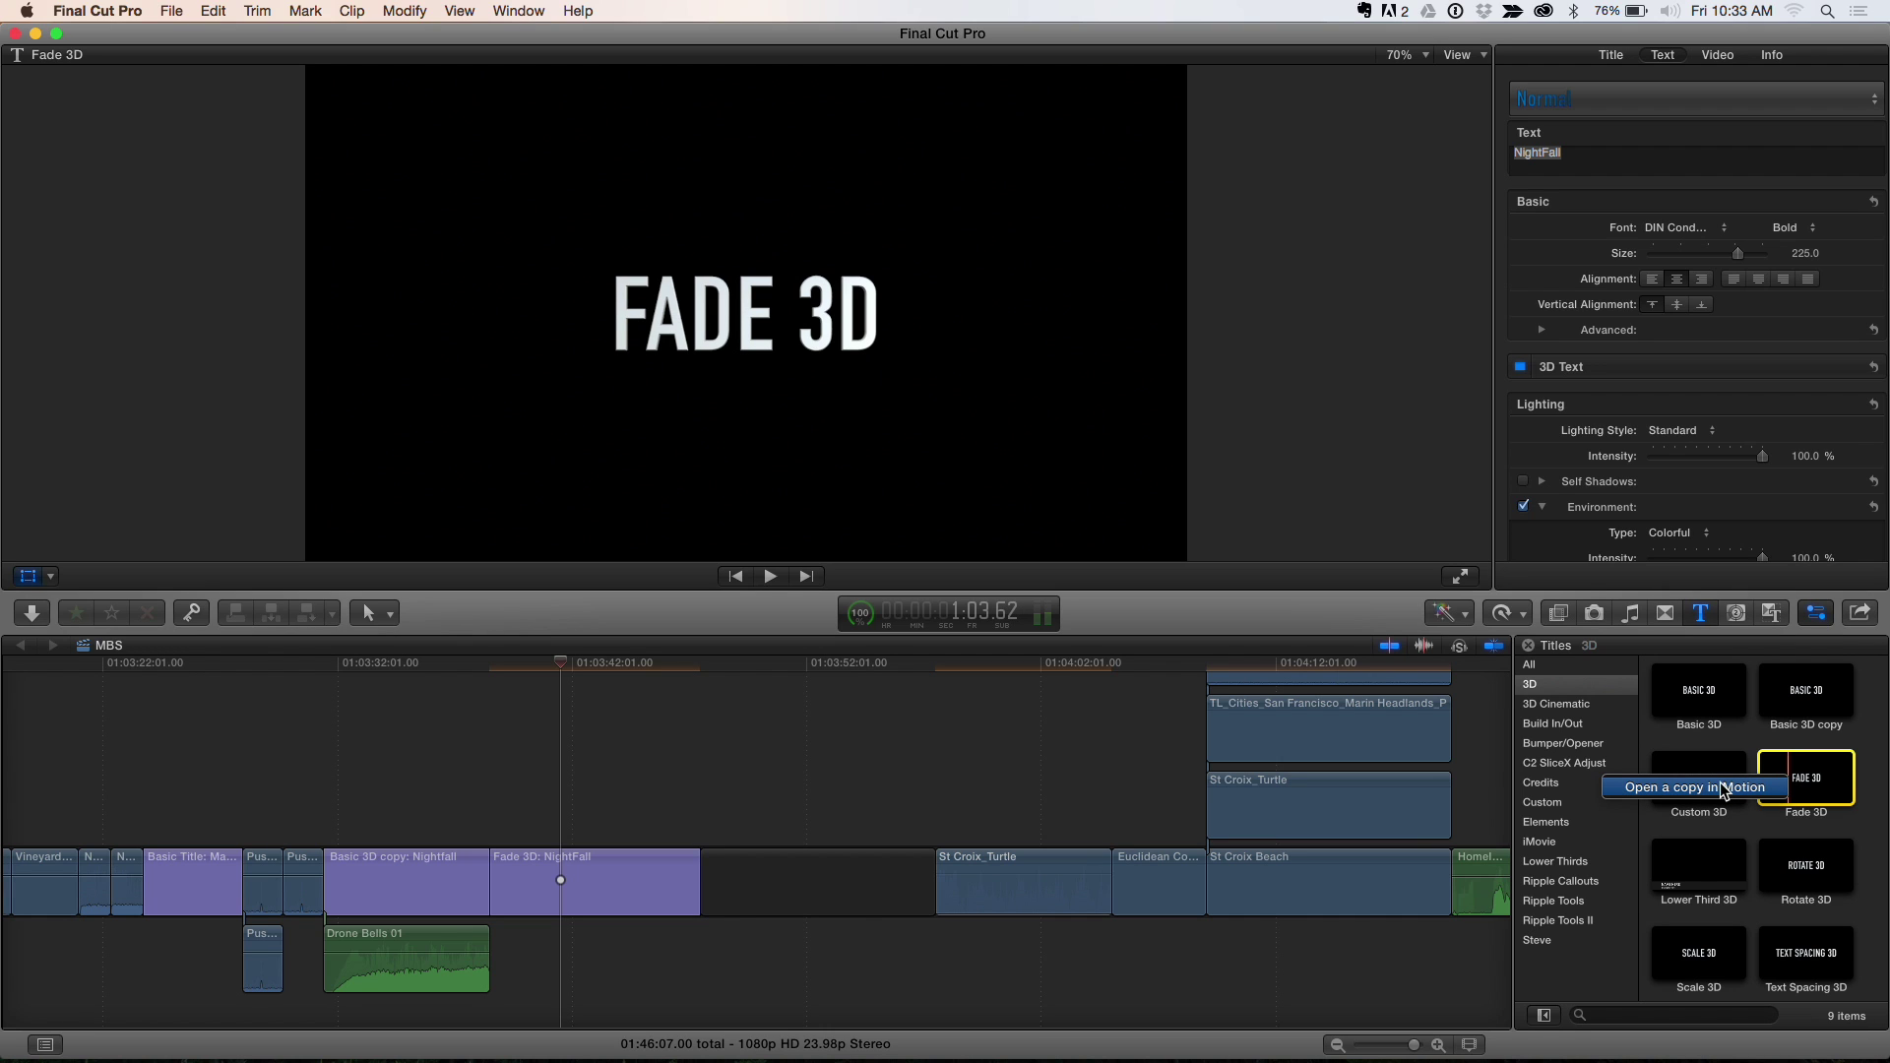
{"action": "left_click", "coordinate": [1725, 788]}
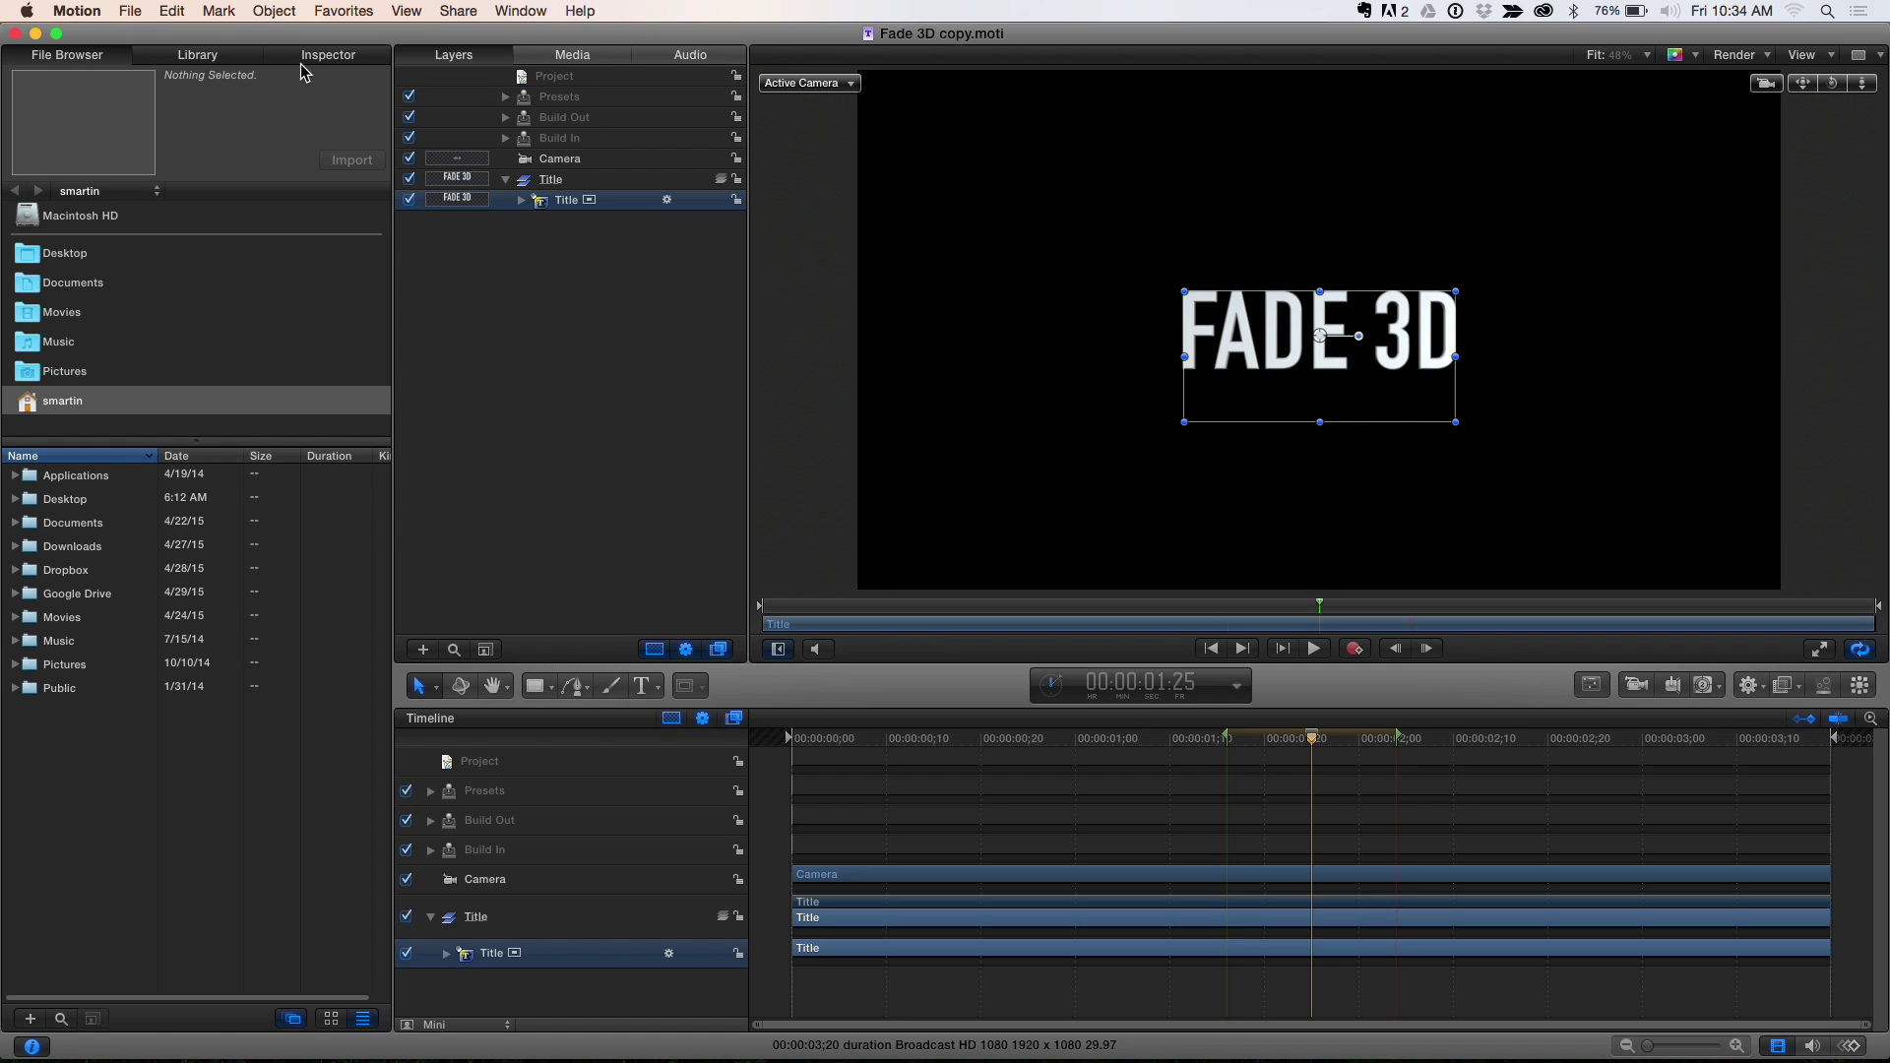
Step: Show the Title layer's Text > Appearance settings in Motion's Inspector
{"action": "left_click", "coordinate": [334, 61]}
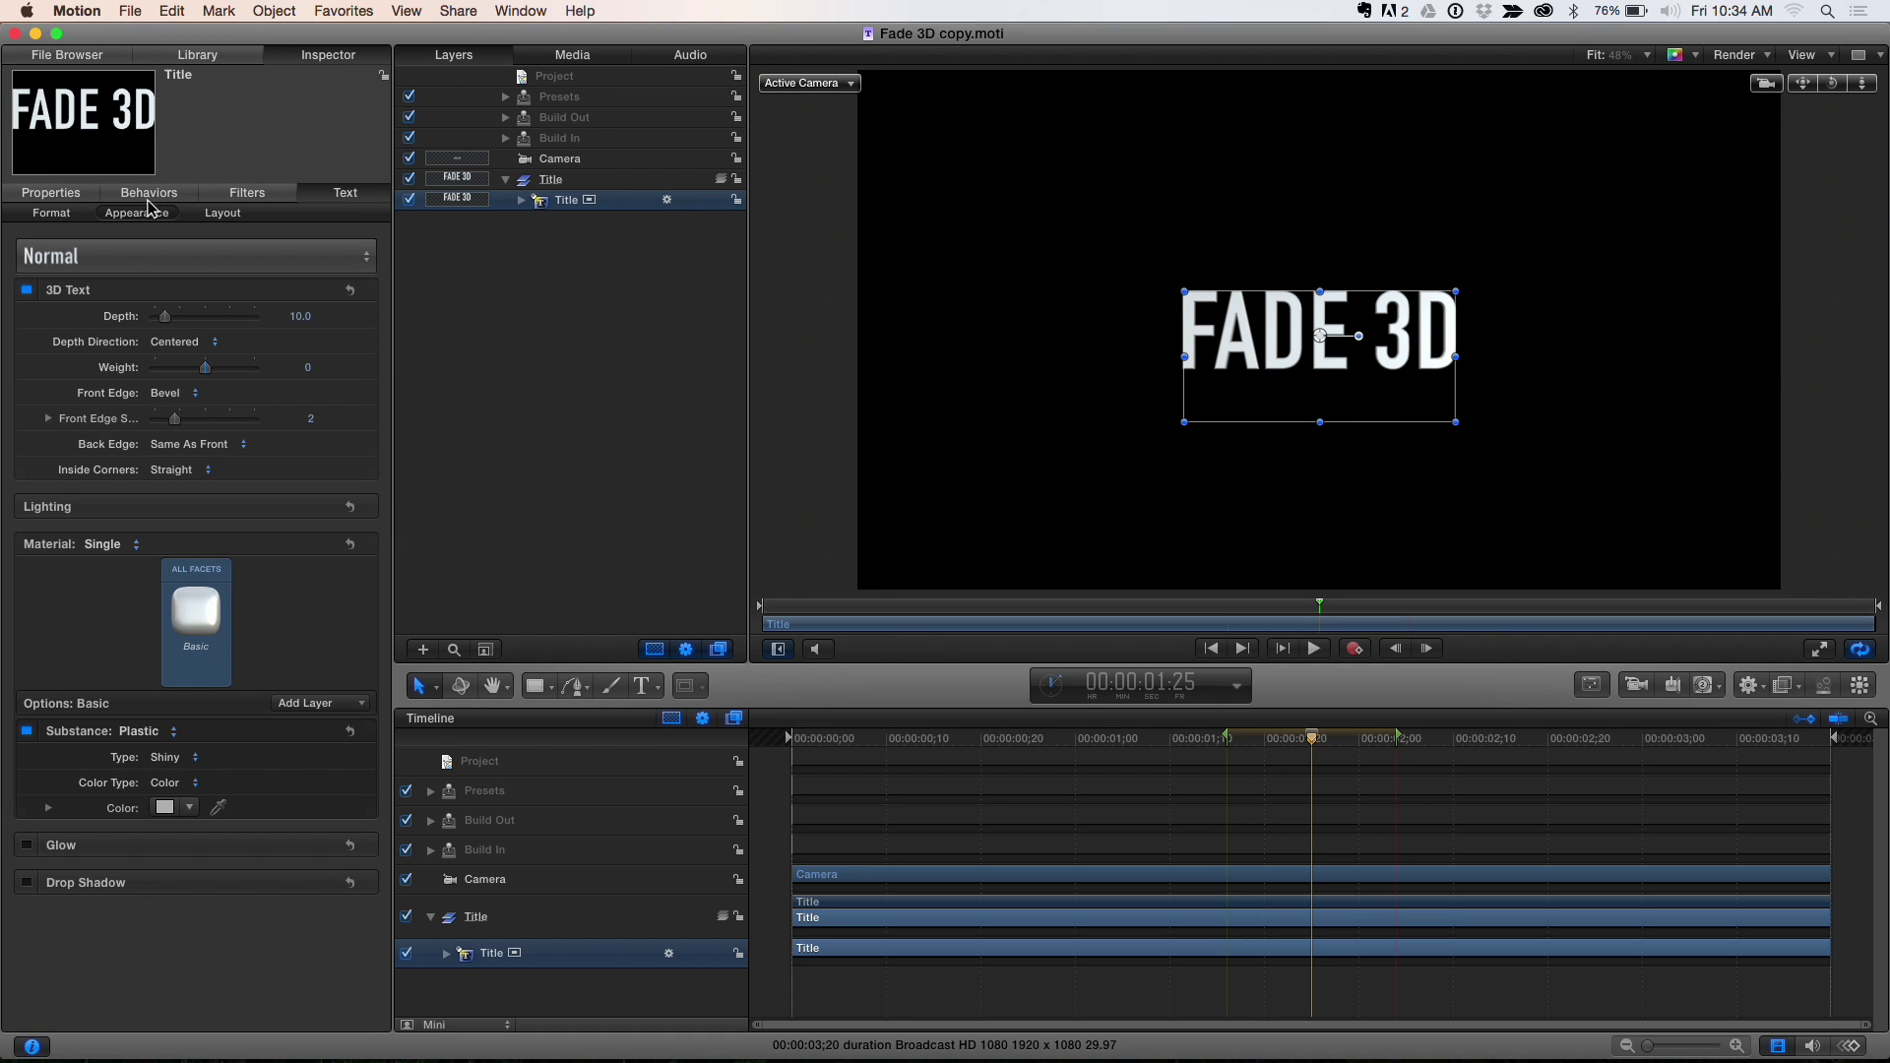
{"action": "left_click", "coordinate": [140, 215]}
Step: Expand Lighting > Environment and publish the environment Rotation parameter to Final Cut Pro
{"action": "mouse_move", "coordinate": [328, 508]}
{"action": "left_click", "coordinate": [324, 507]}
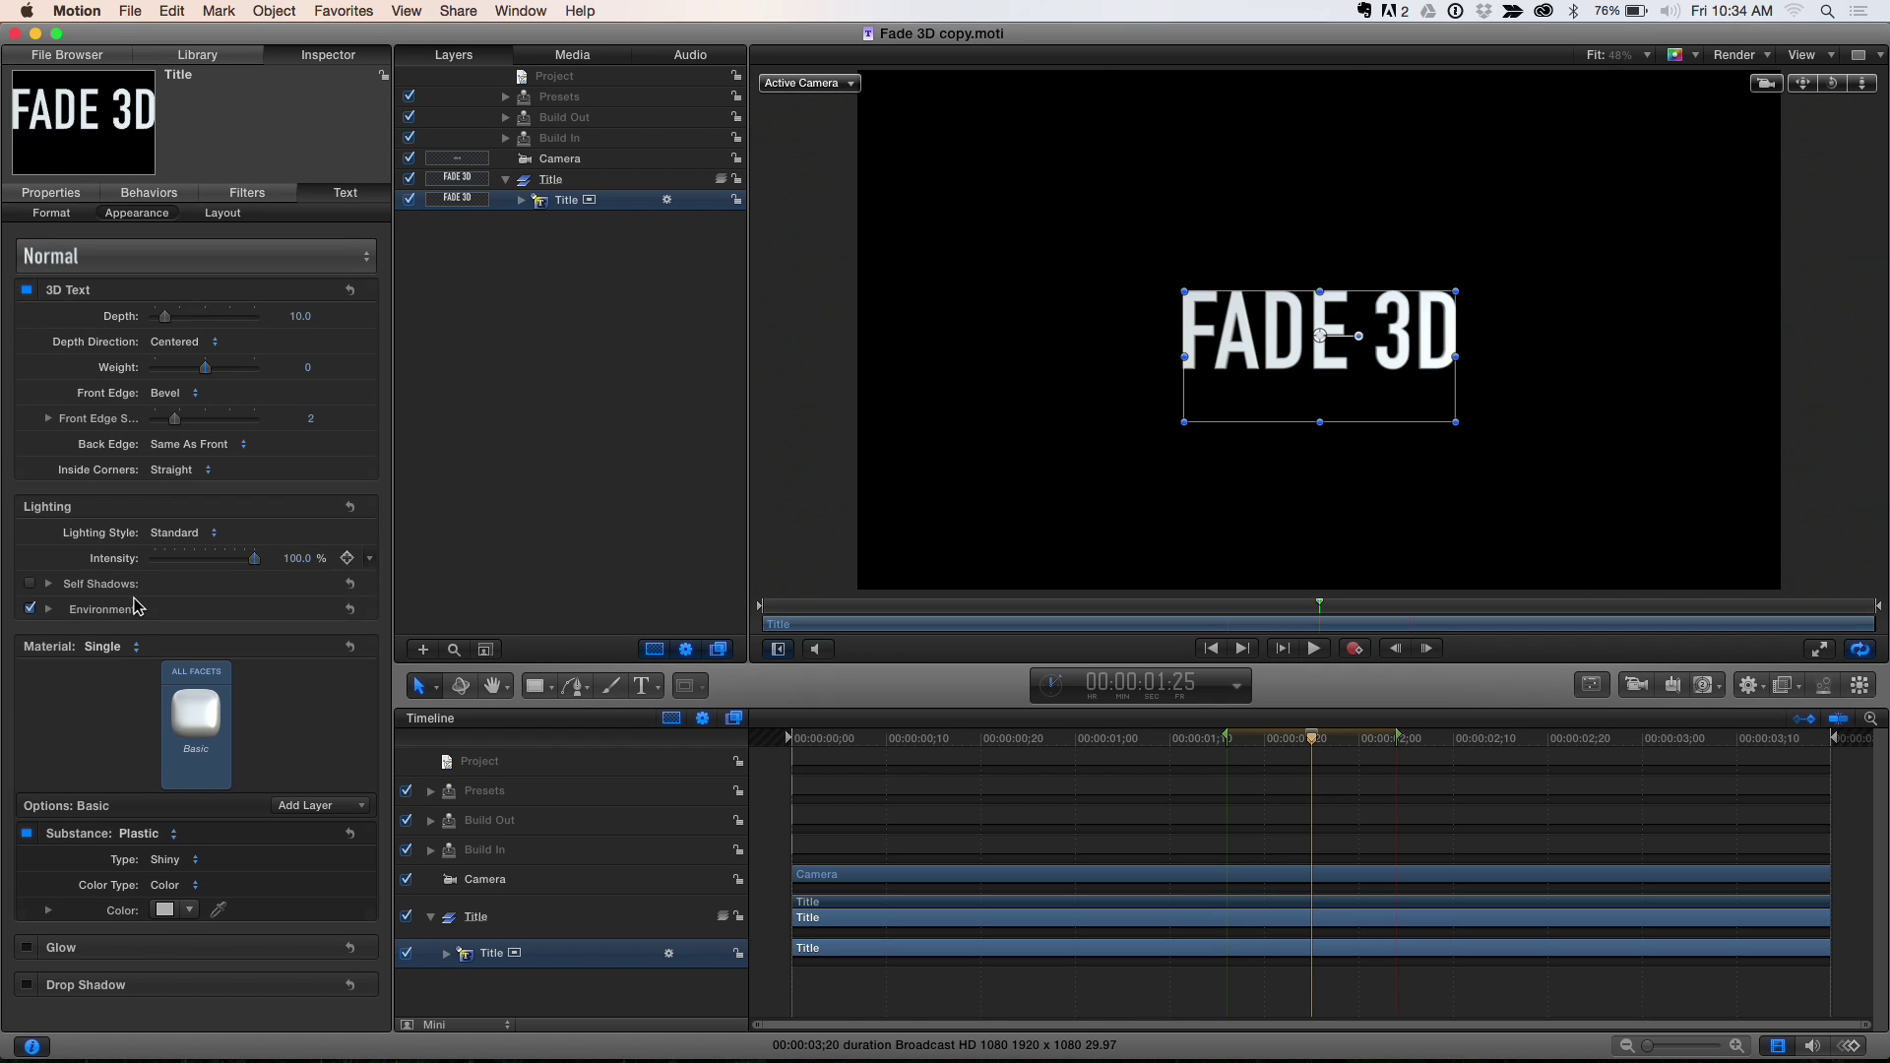
{"action": "left_click", "coordinate": [47, 610]}
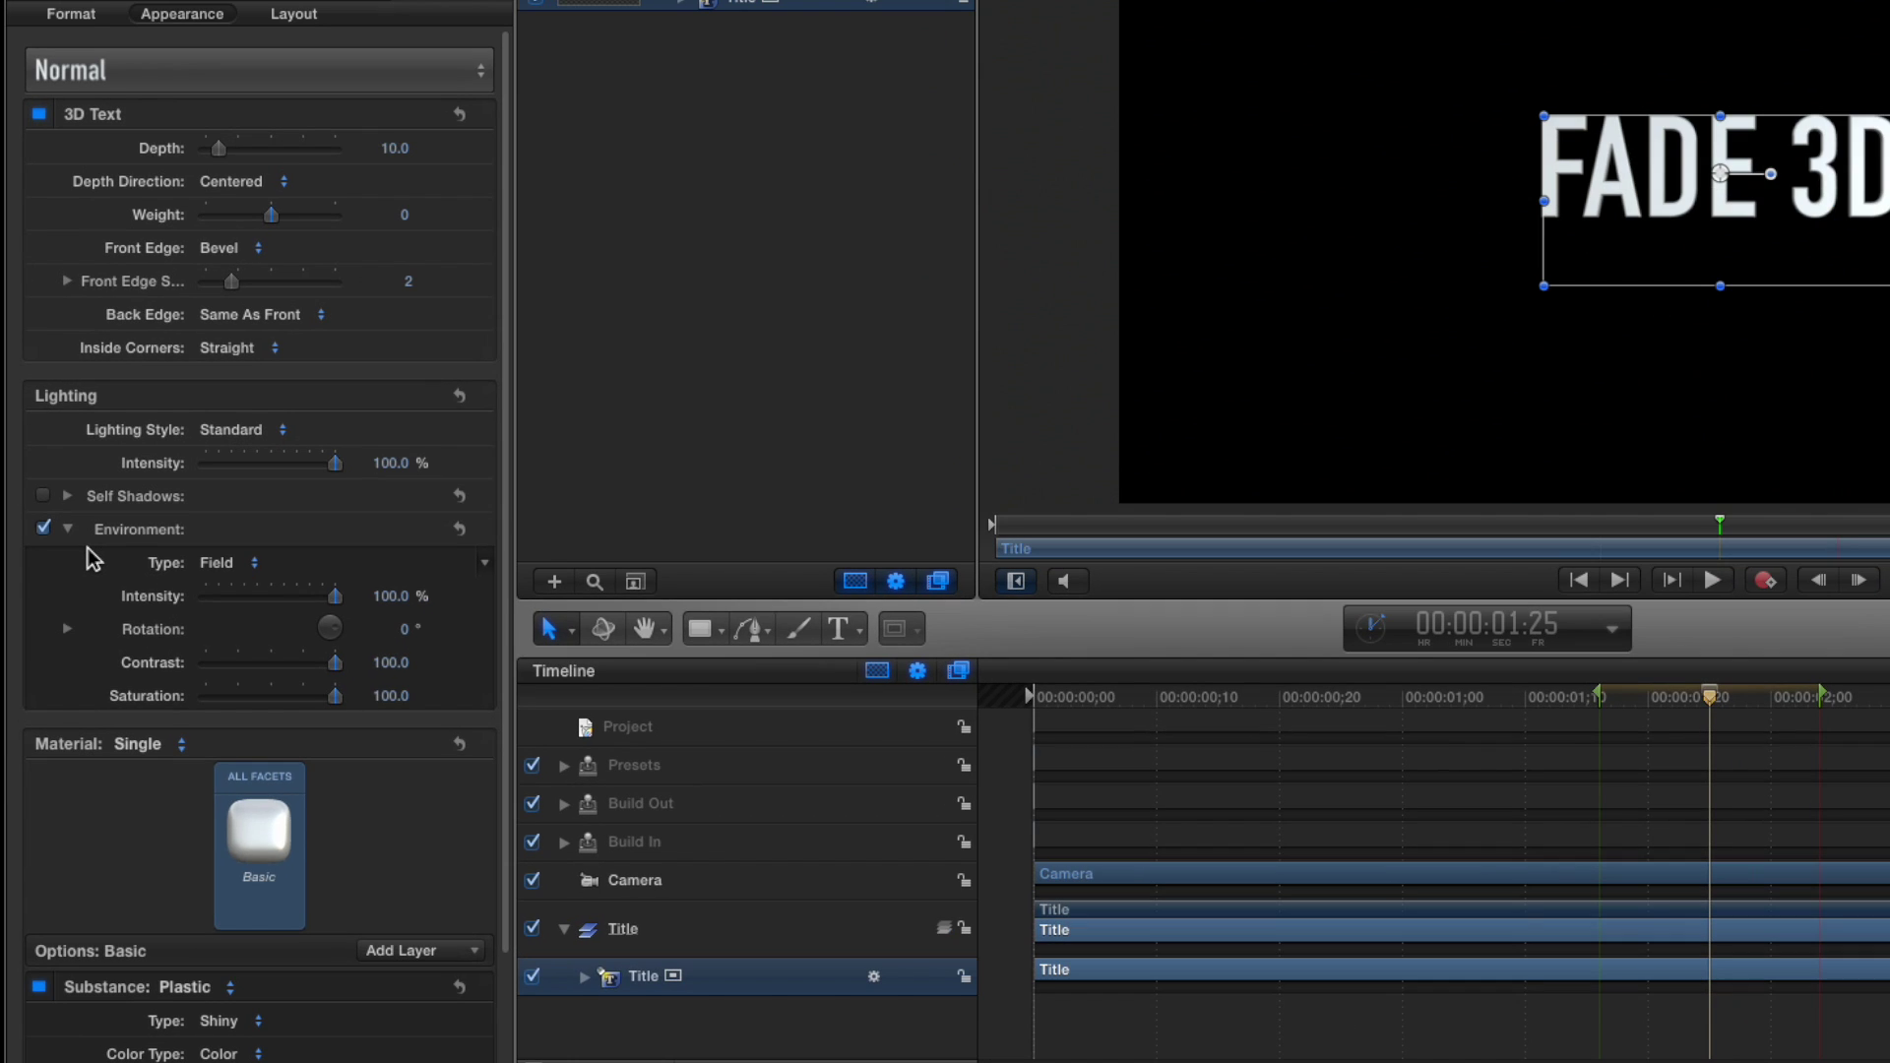
{"action": "left_click", "coordinate": [67, 628]}
{"action": "left_click", "coordinate": [68, 629]}
{"action": "left_click", "coordinate": [485, 630]}
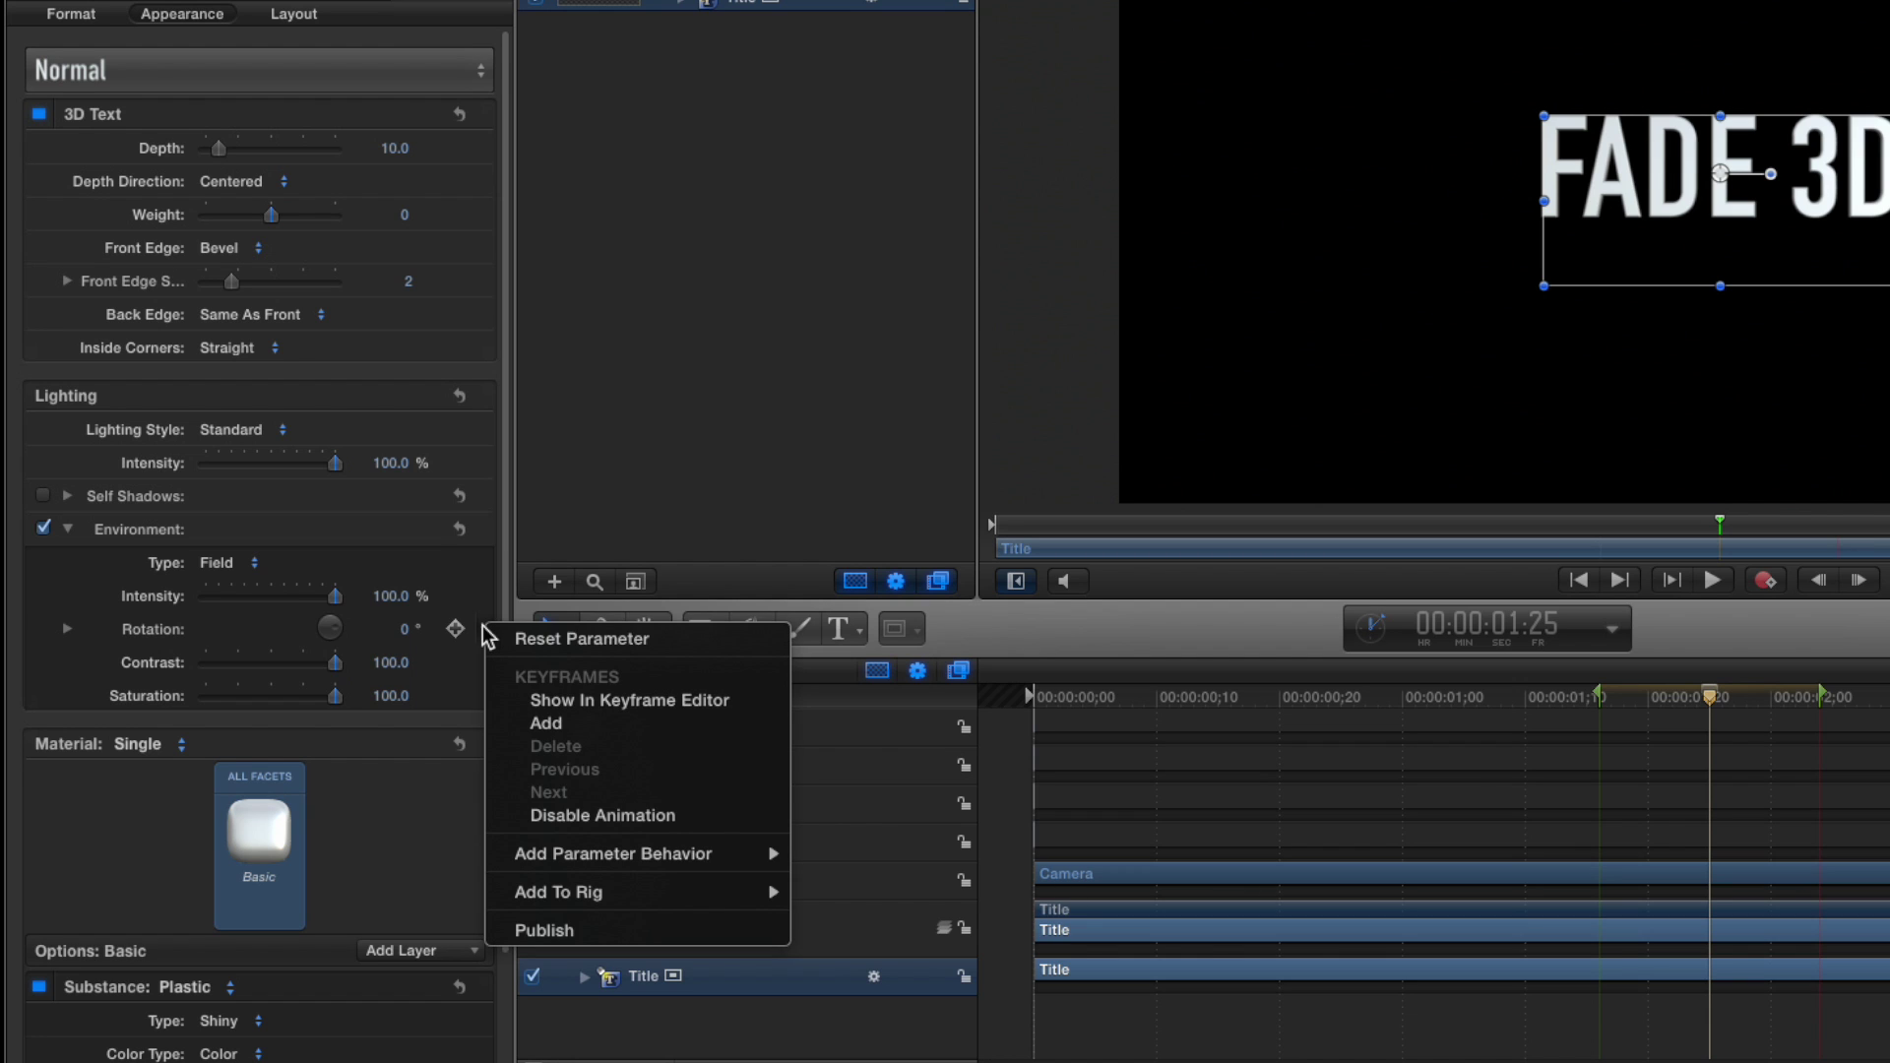
{"action": "left_click", "coordinate": [483, 626]}
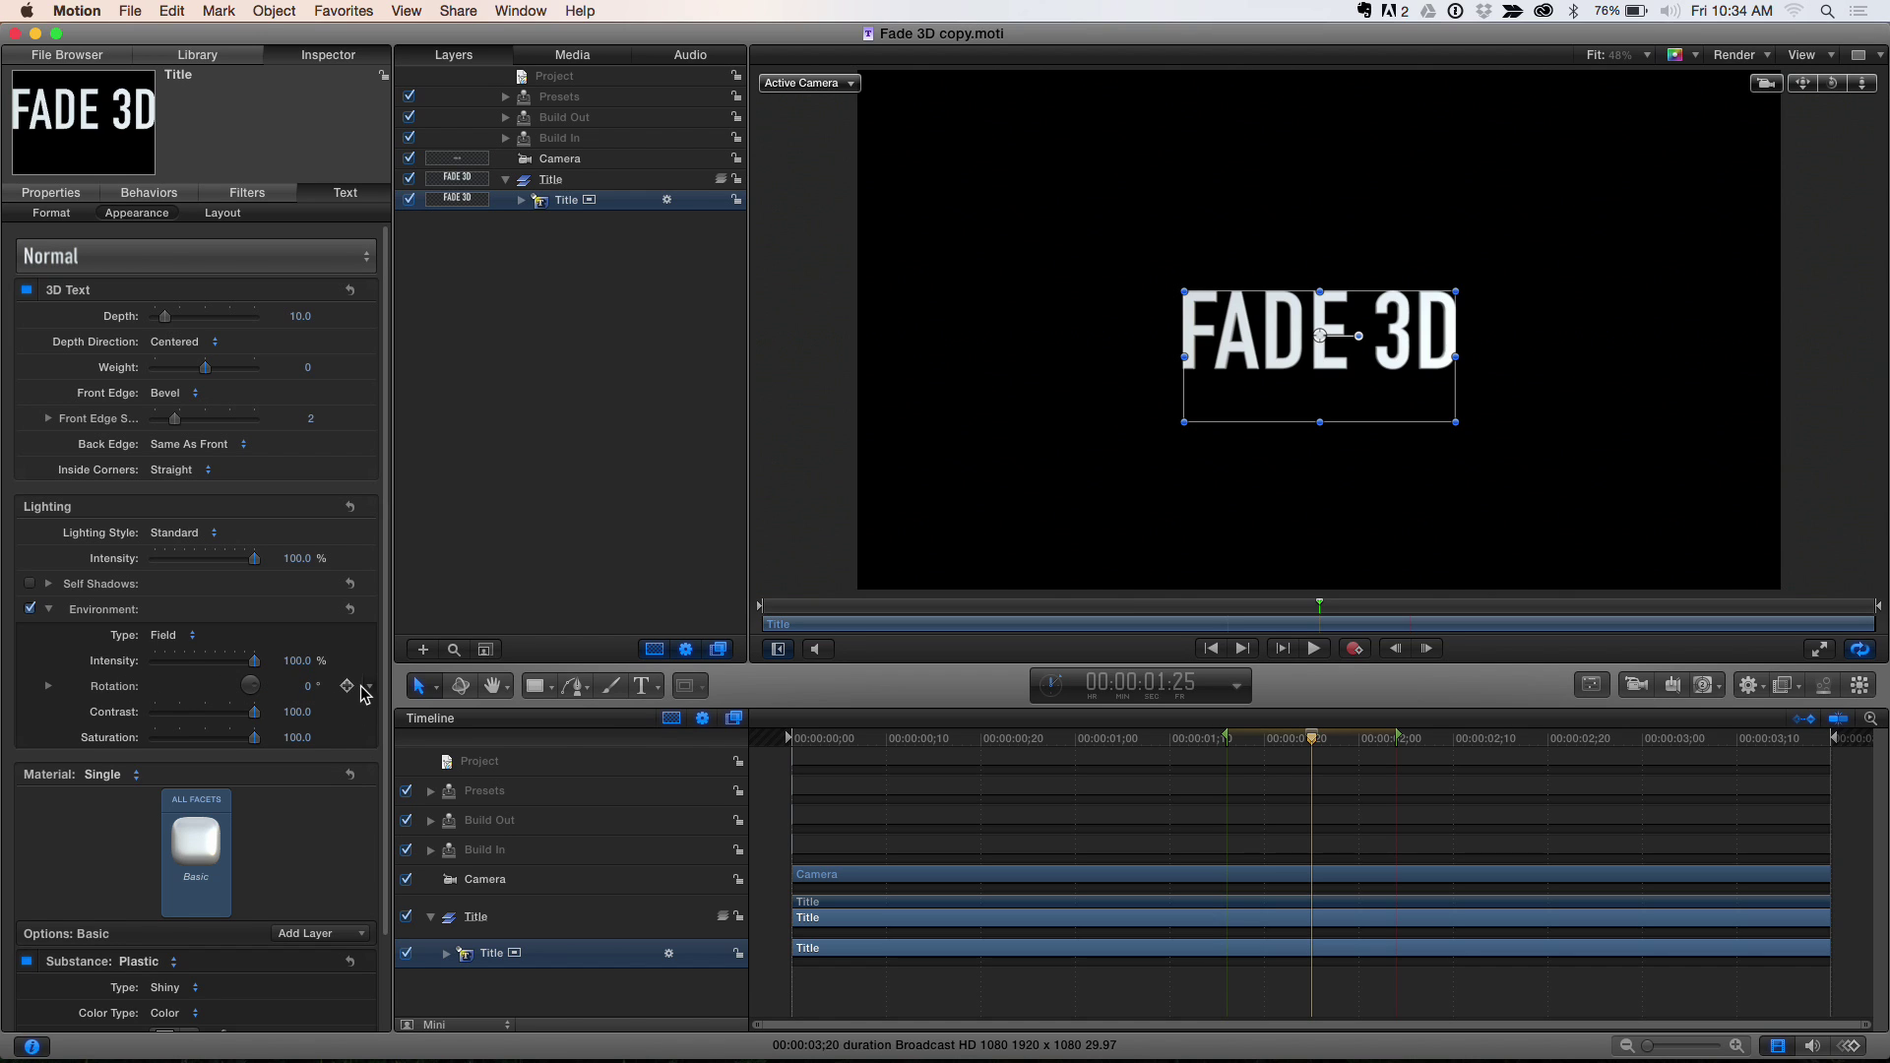
{"action": "left_click", "coordinate": [371, 695]}
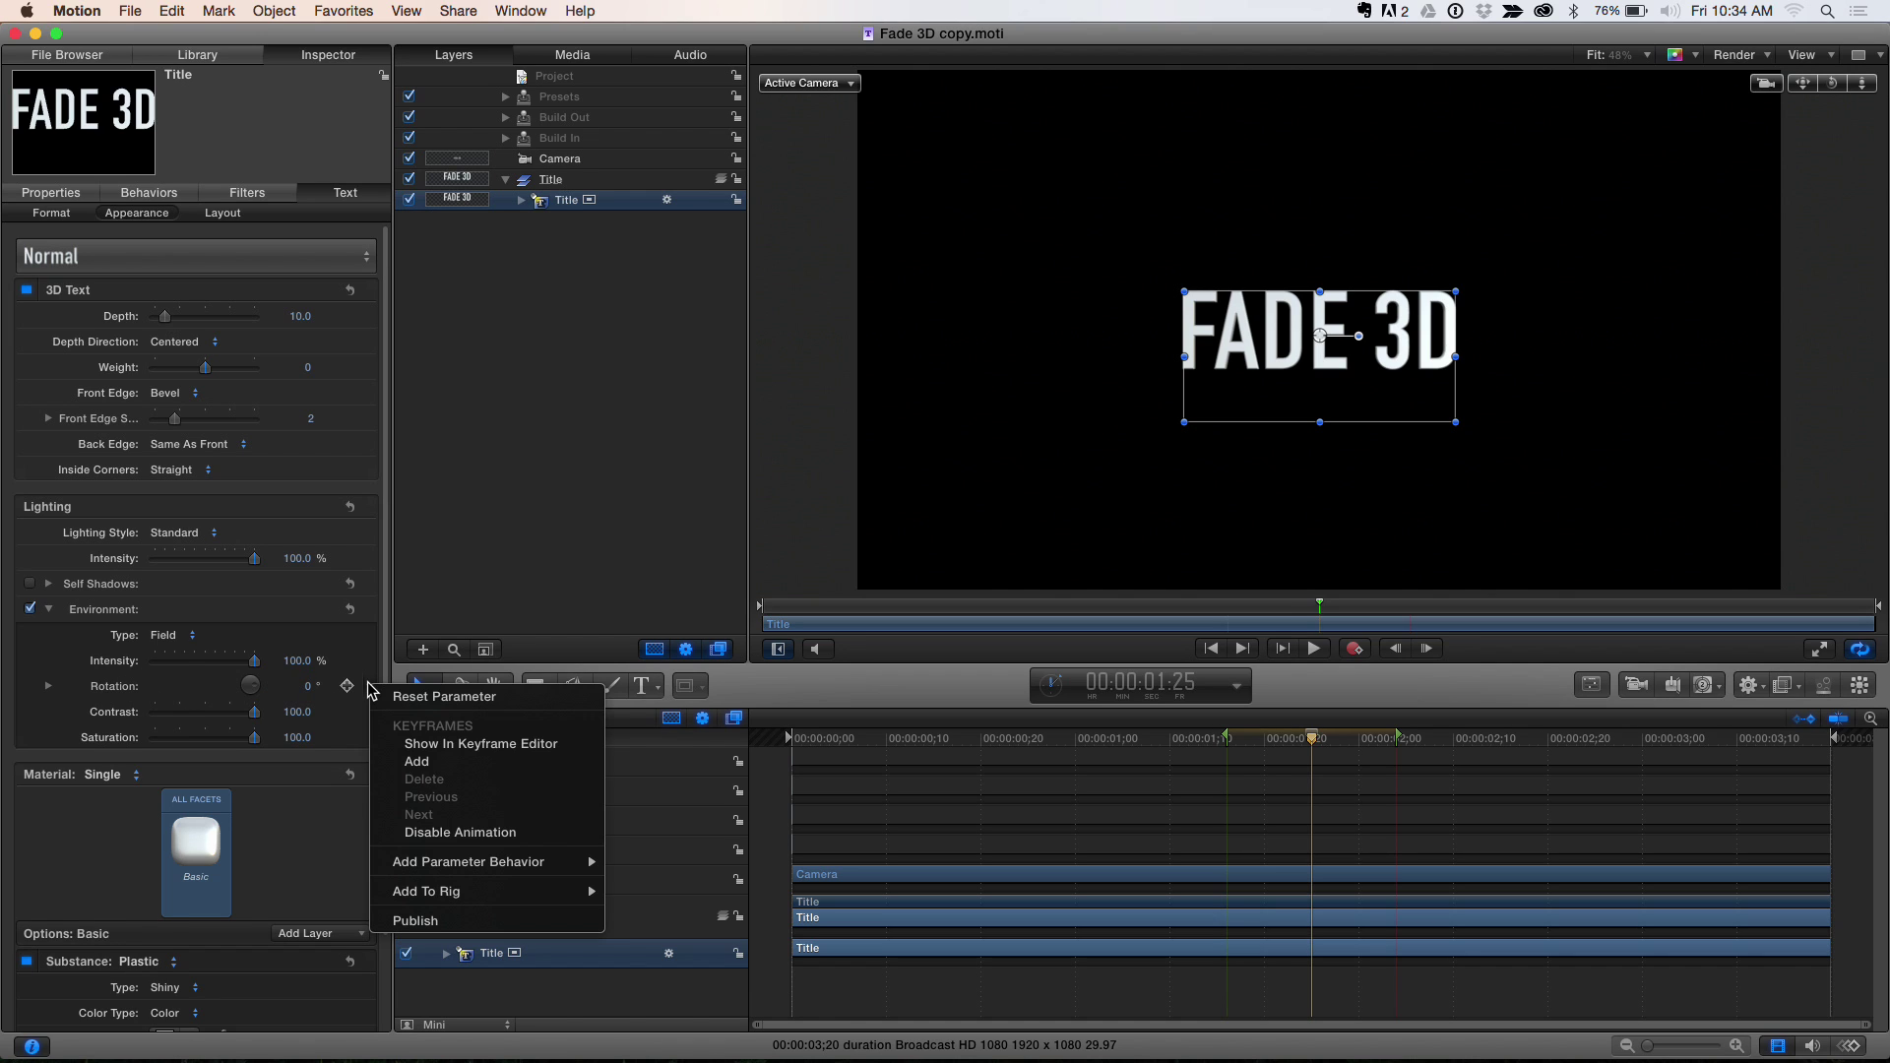
{"action": "left_click", "coordinate": [400, 921]}
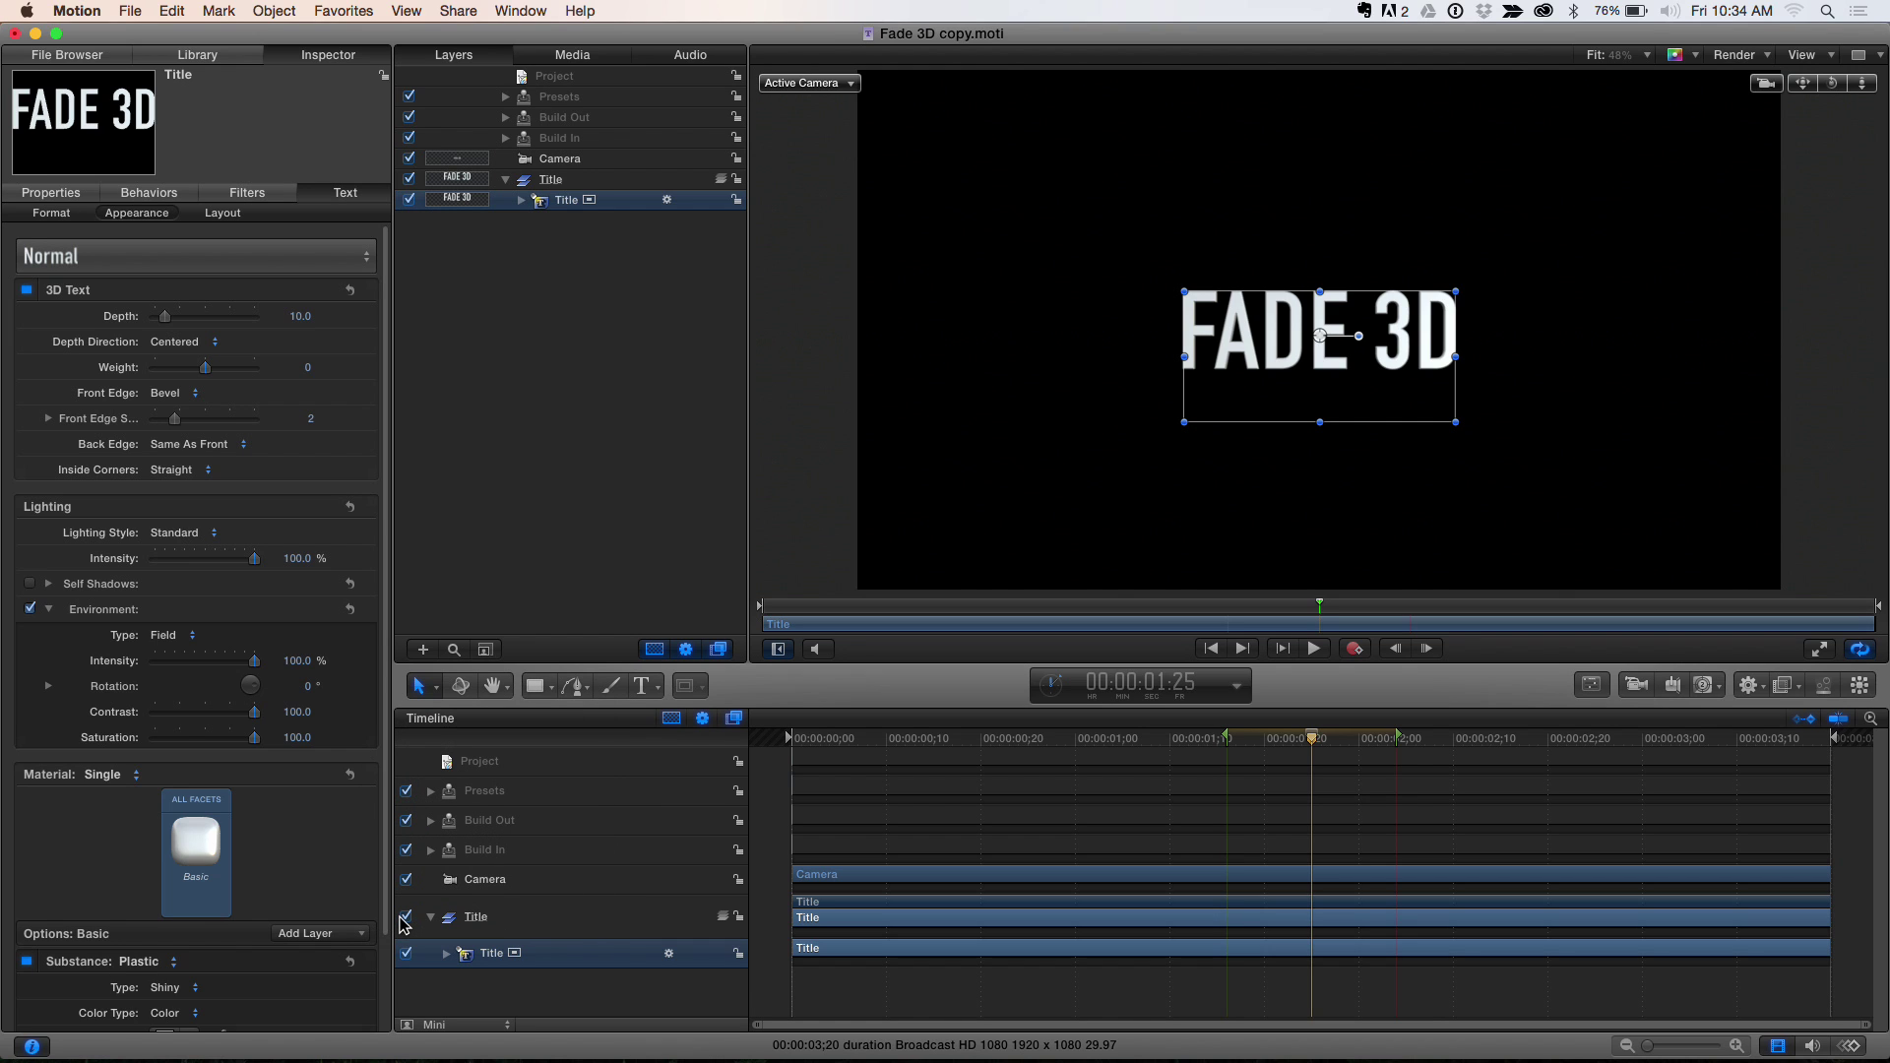
Step: Save the Fade 3D copy template and switch back to Final Cut Pro
{"action": "left_click", "coordinate": [129, 12]}
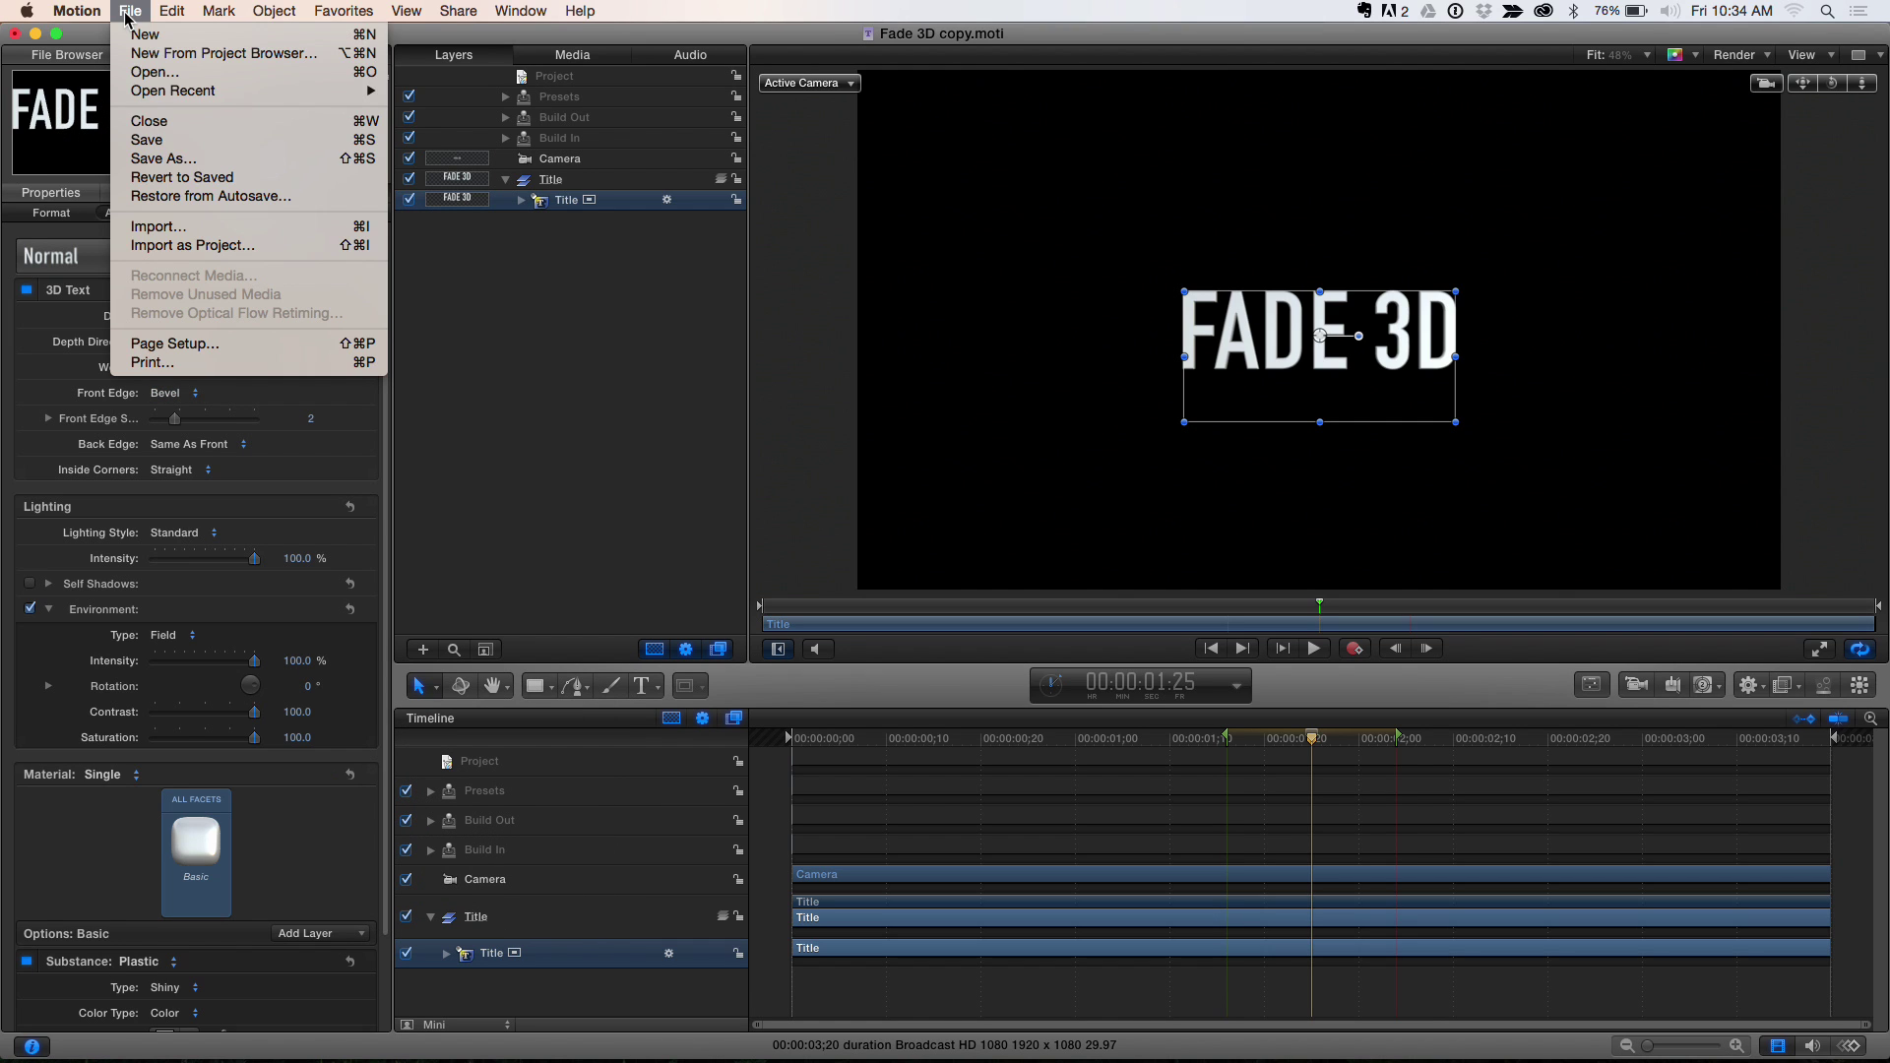
{"action": "left_click", "coordinate": [151, 139]}
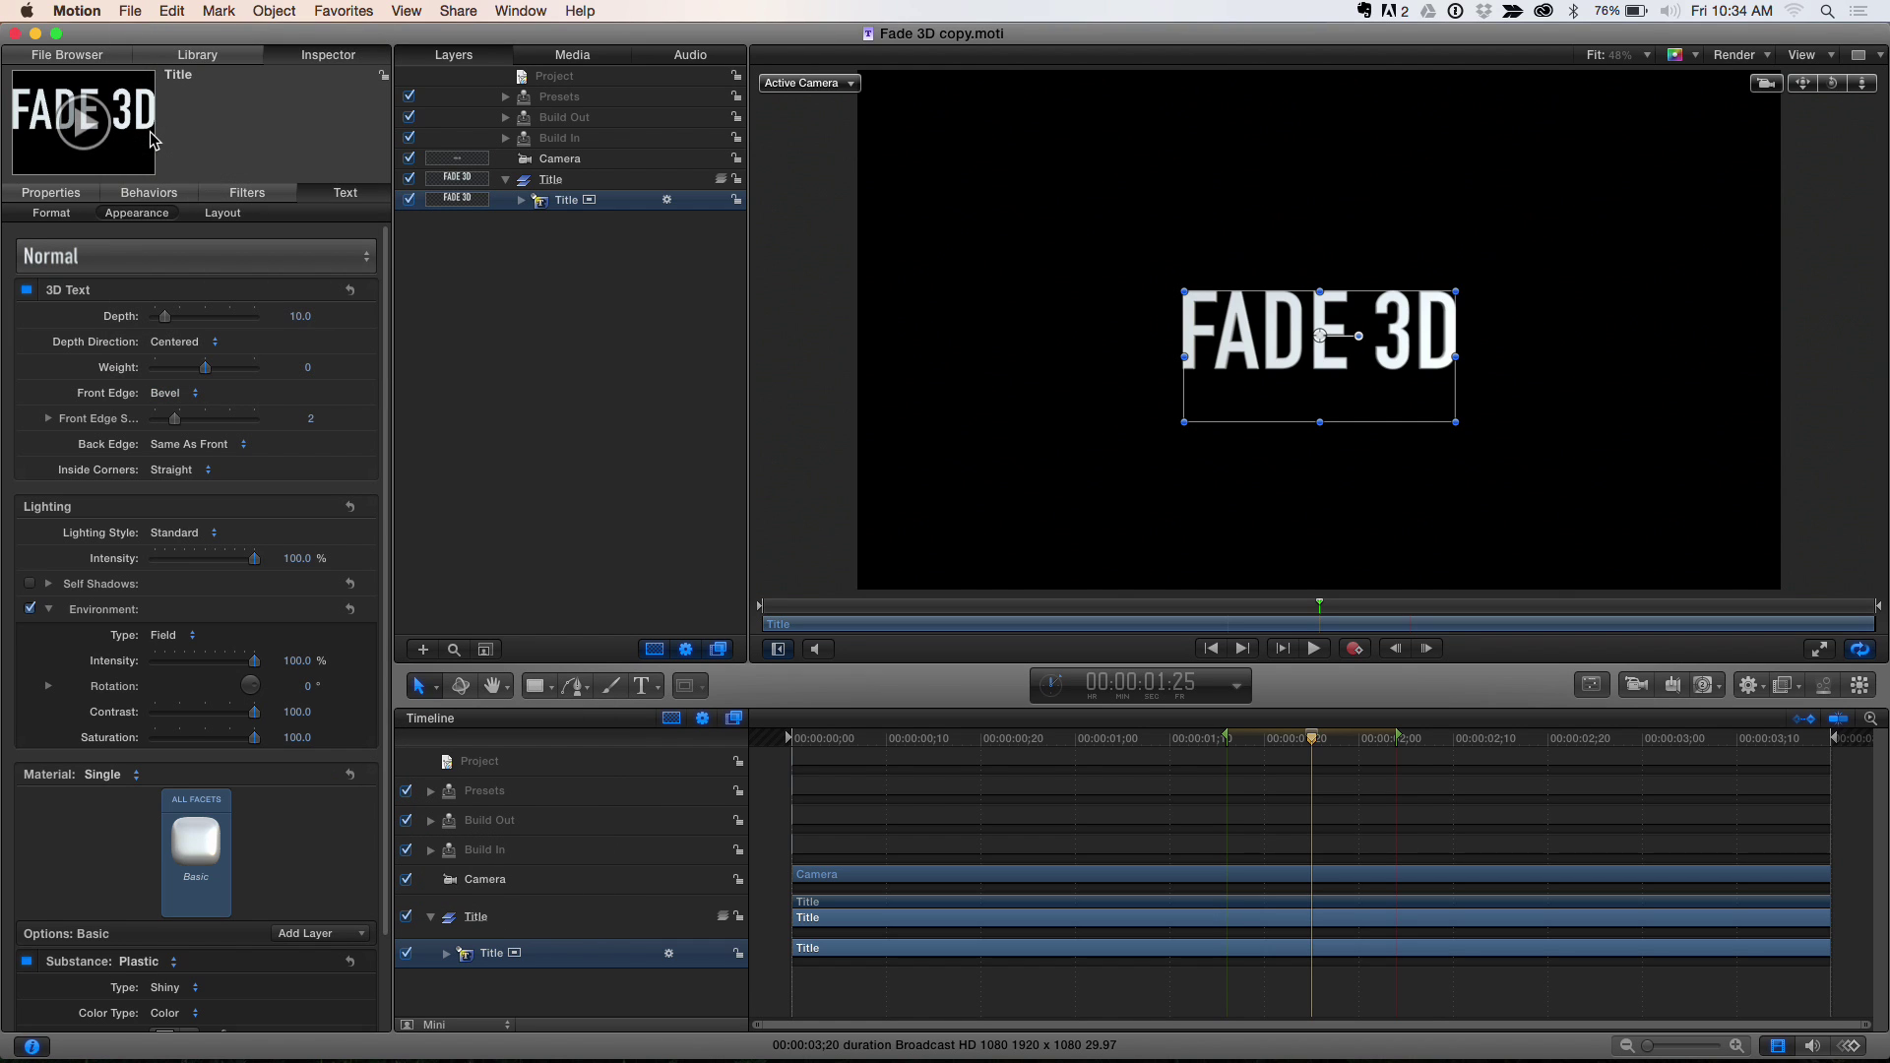
{"action": "key", "text": "super+Tab"}
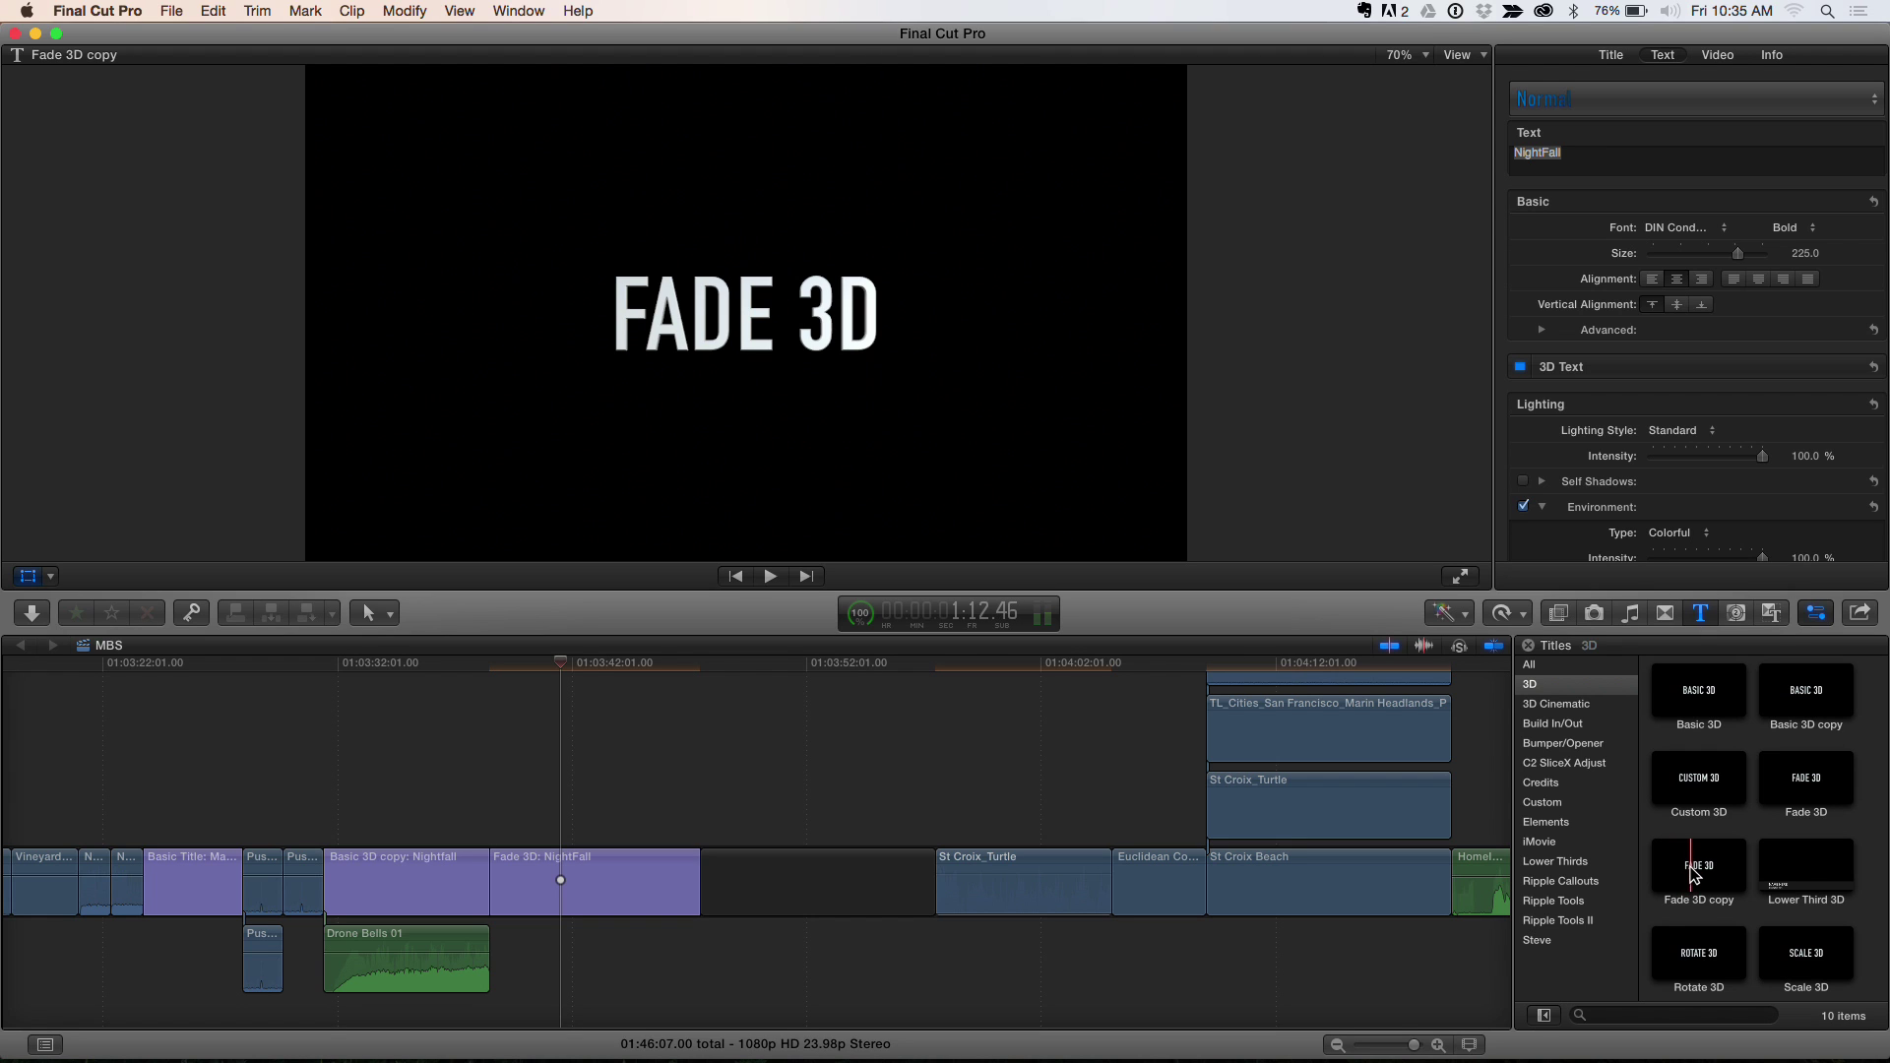
Step: Replace the Fade 3D: NightFall clip with the Fade 3D copy title, aligned from its start
{"action": "left_click", "coordinate": [1693, 875]}
{"action": "left_click_drag", "start_coordinate": [1695, 870], "coordinate": [561, 883]}
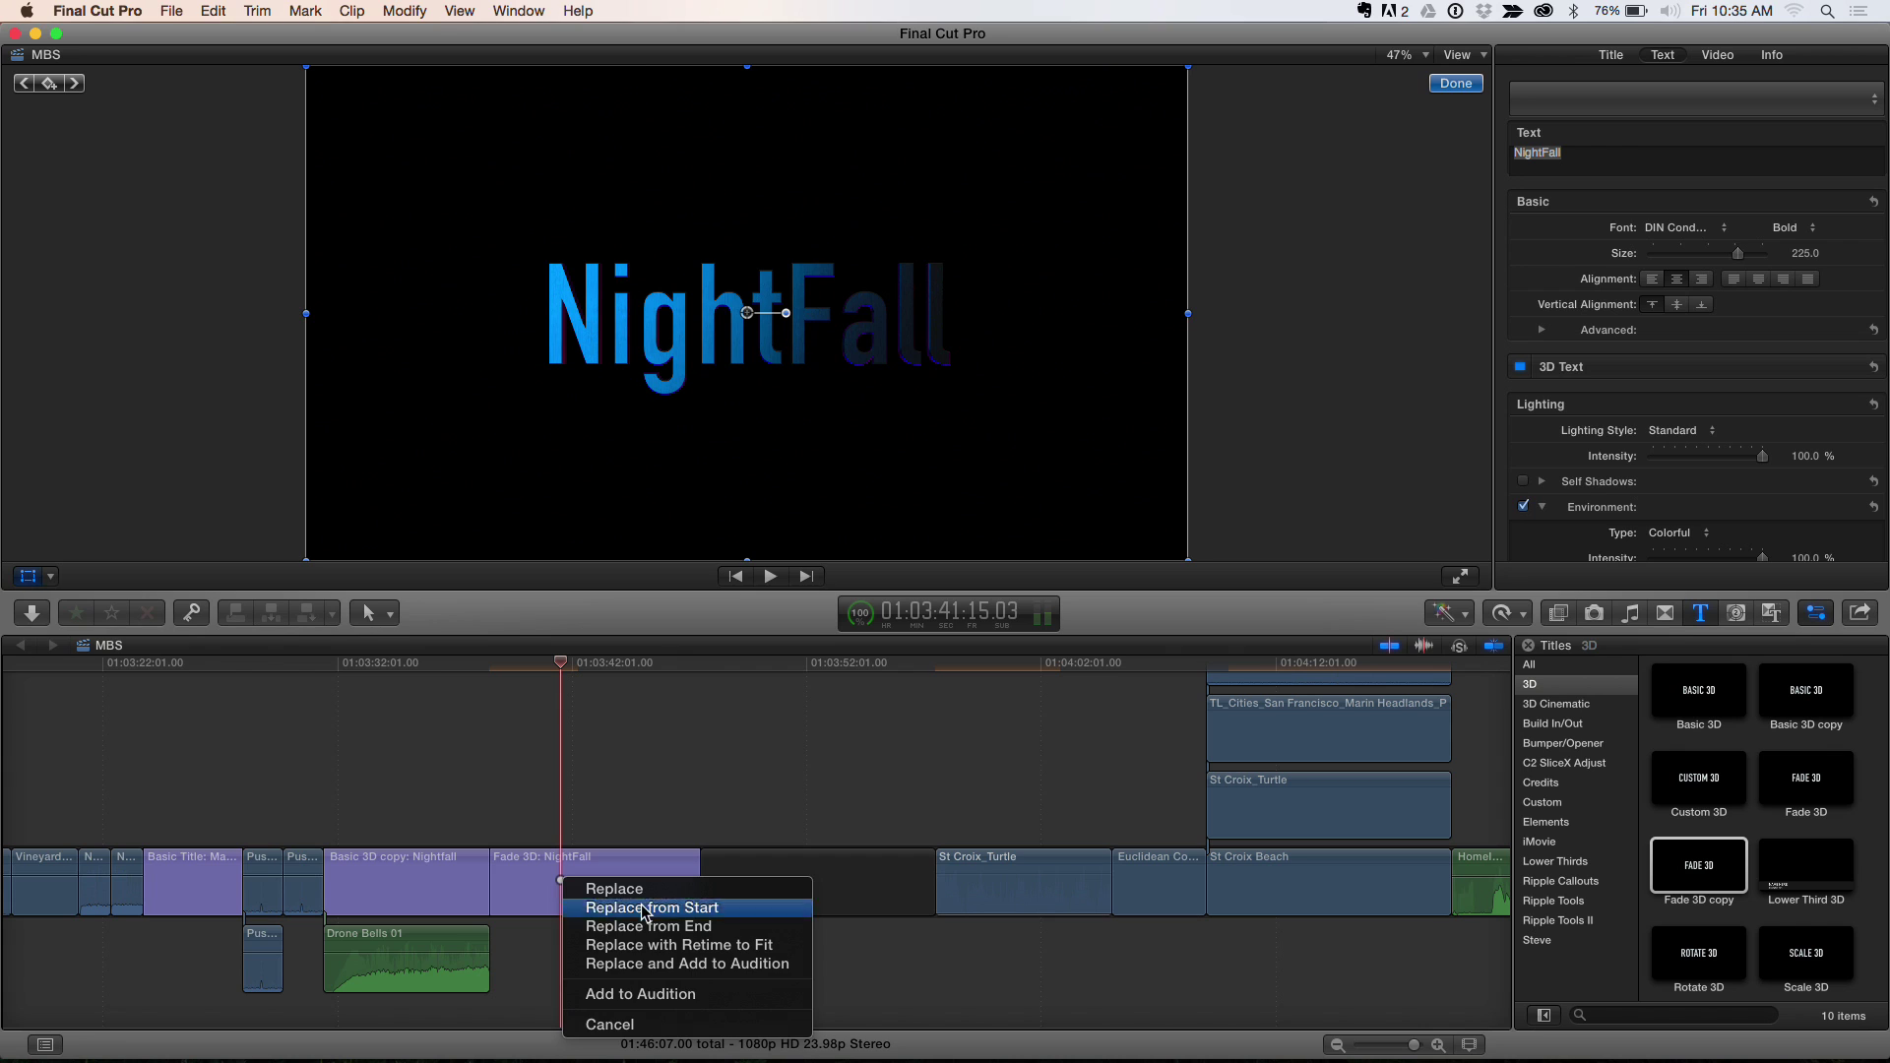
{"action": "left_click", "coordinate": [644, 907]}
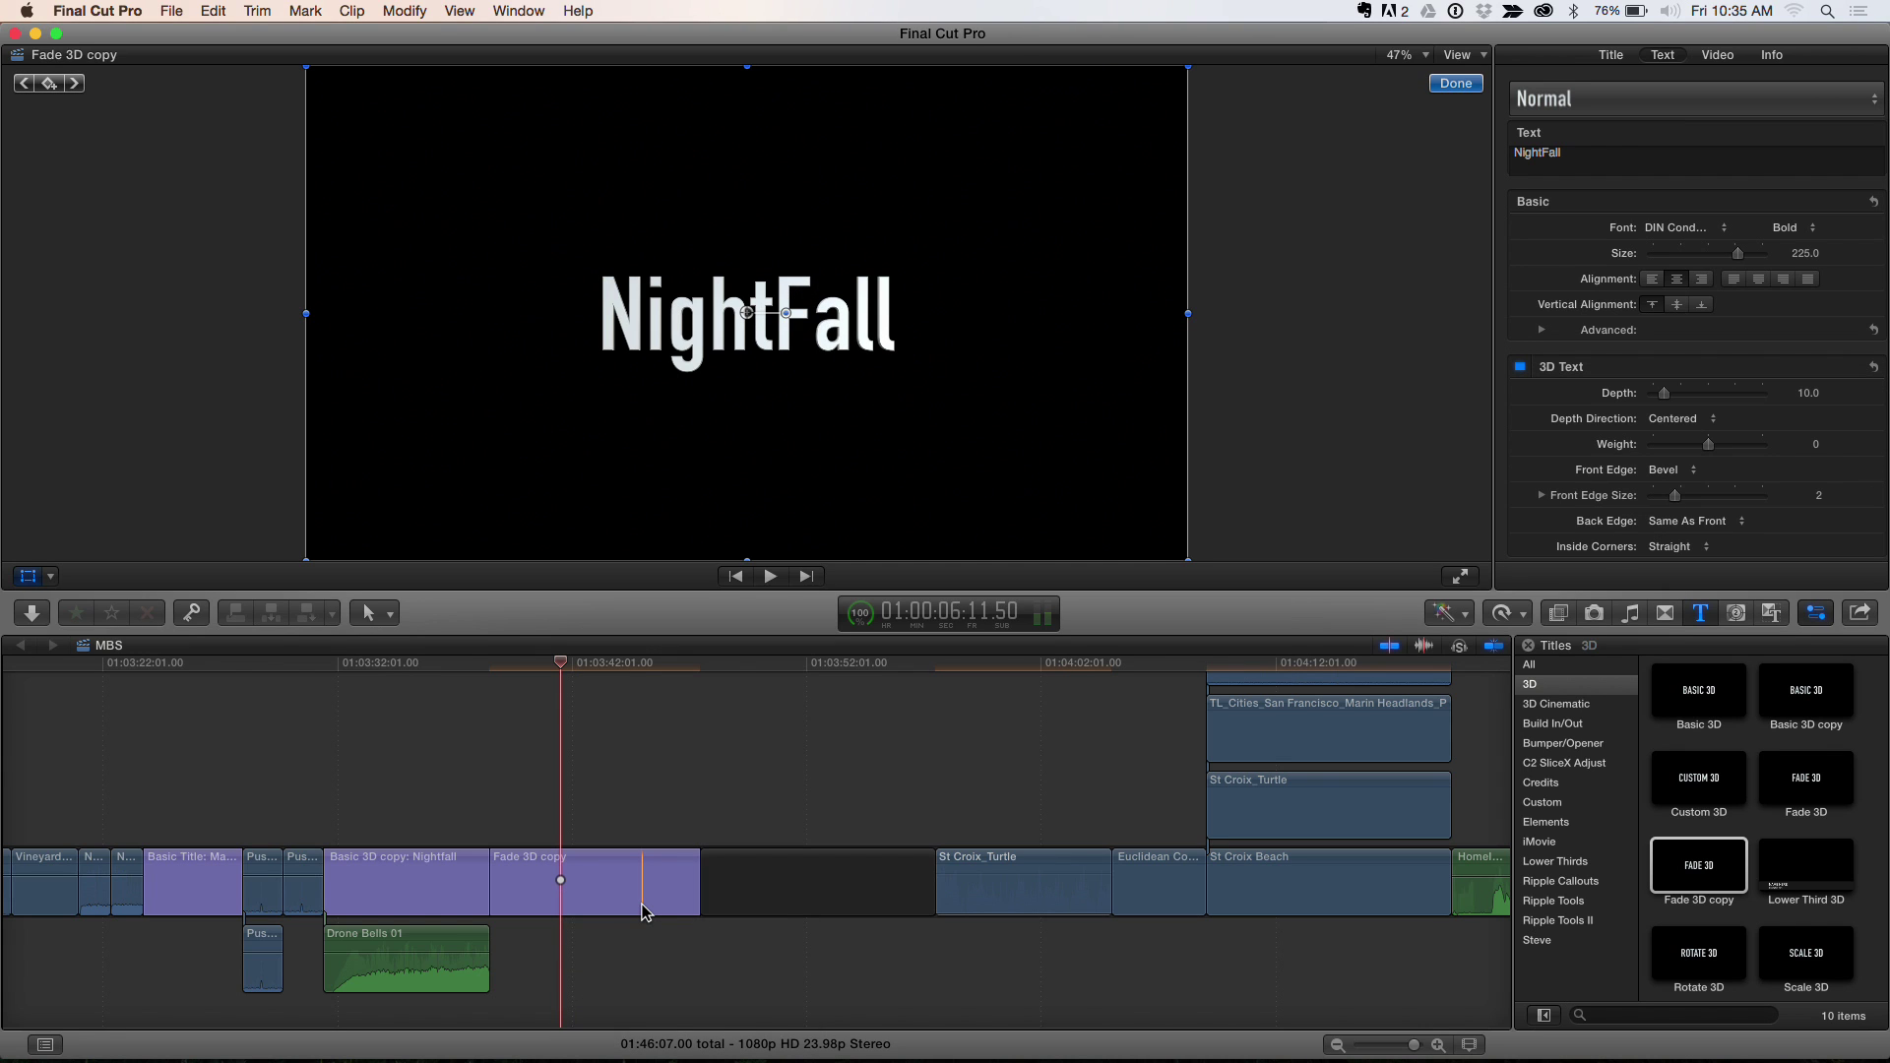
{"action": "left_click", "coordinate": [569, 662]}
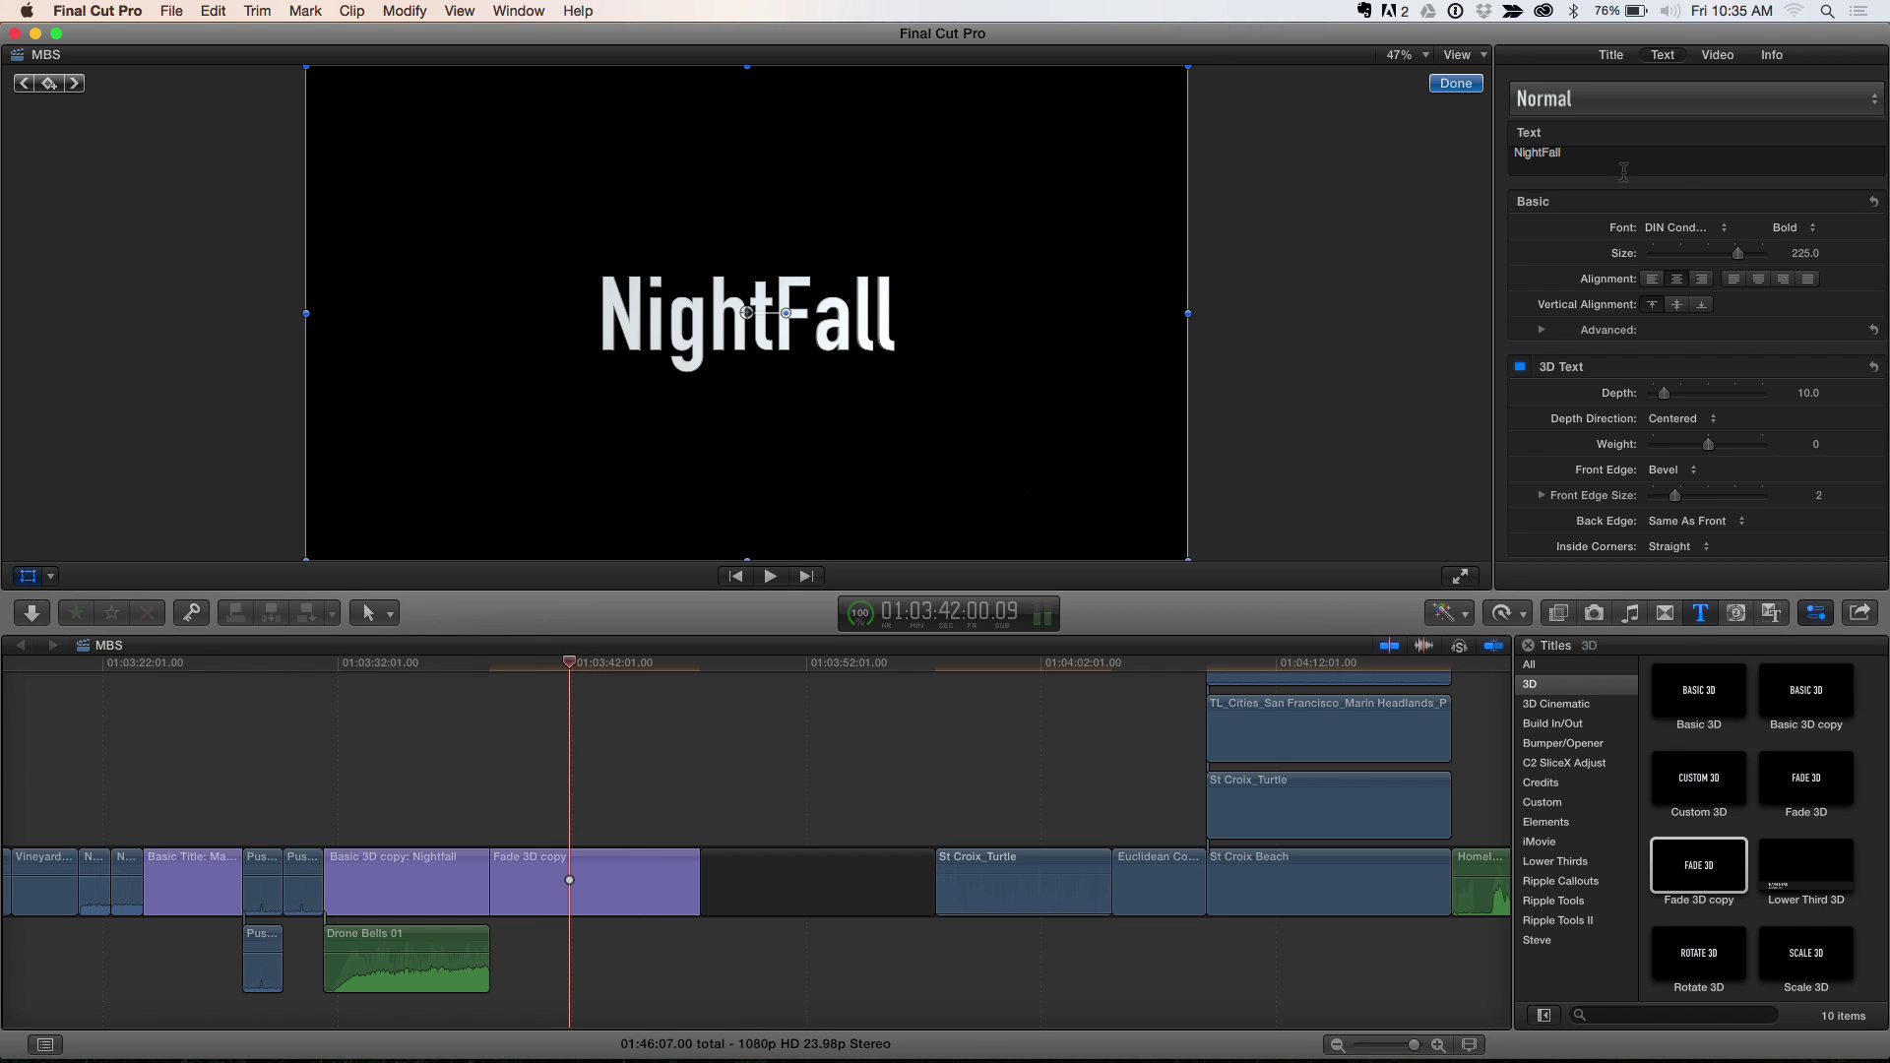
{"action": "left_click", "coordinate": [1681, 167]}
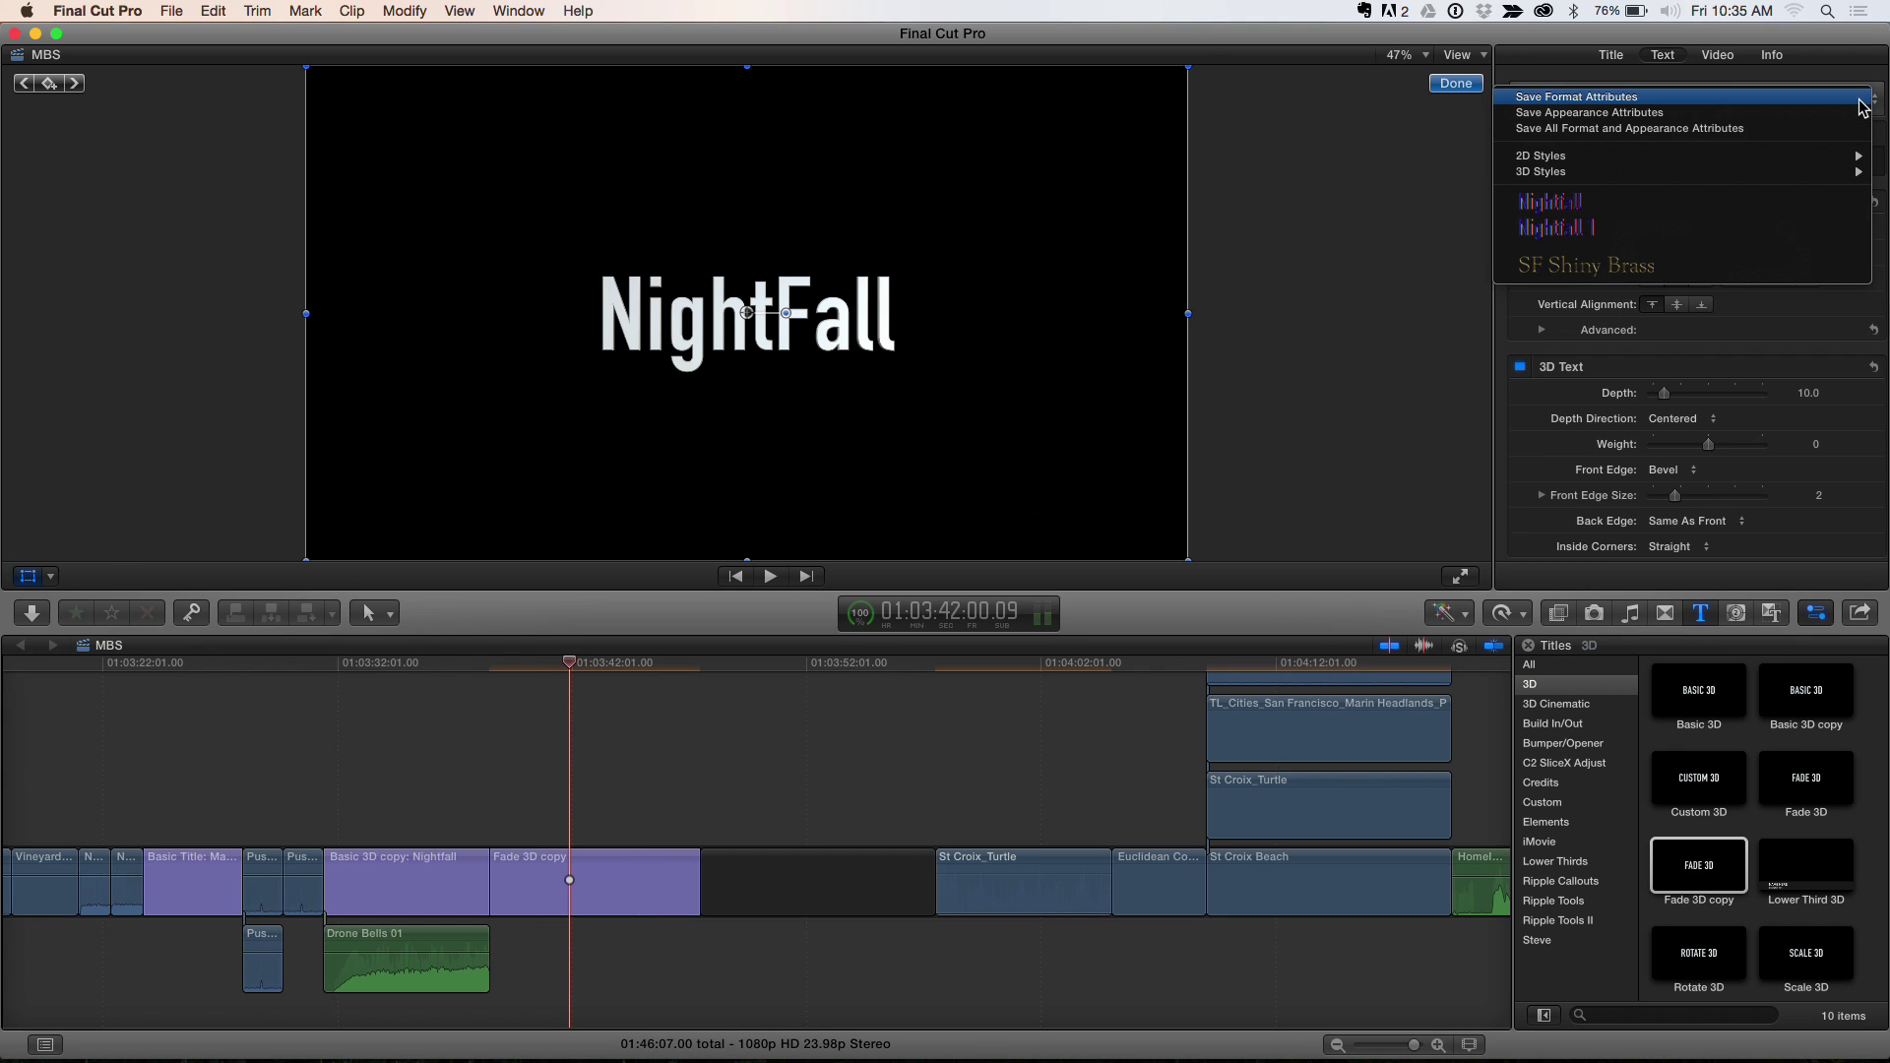
Step: Apply the Nightfall text style and drag the title along Z toward the camera to enlarge it
{"action": "left_click", "coordinate": [1807, 204]}
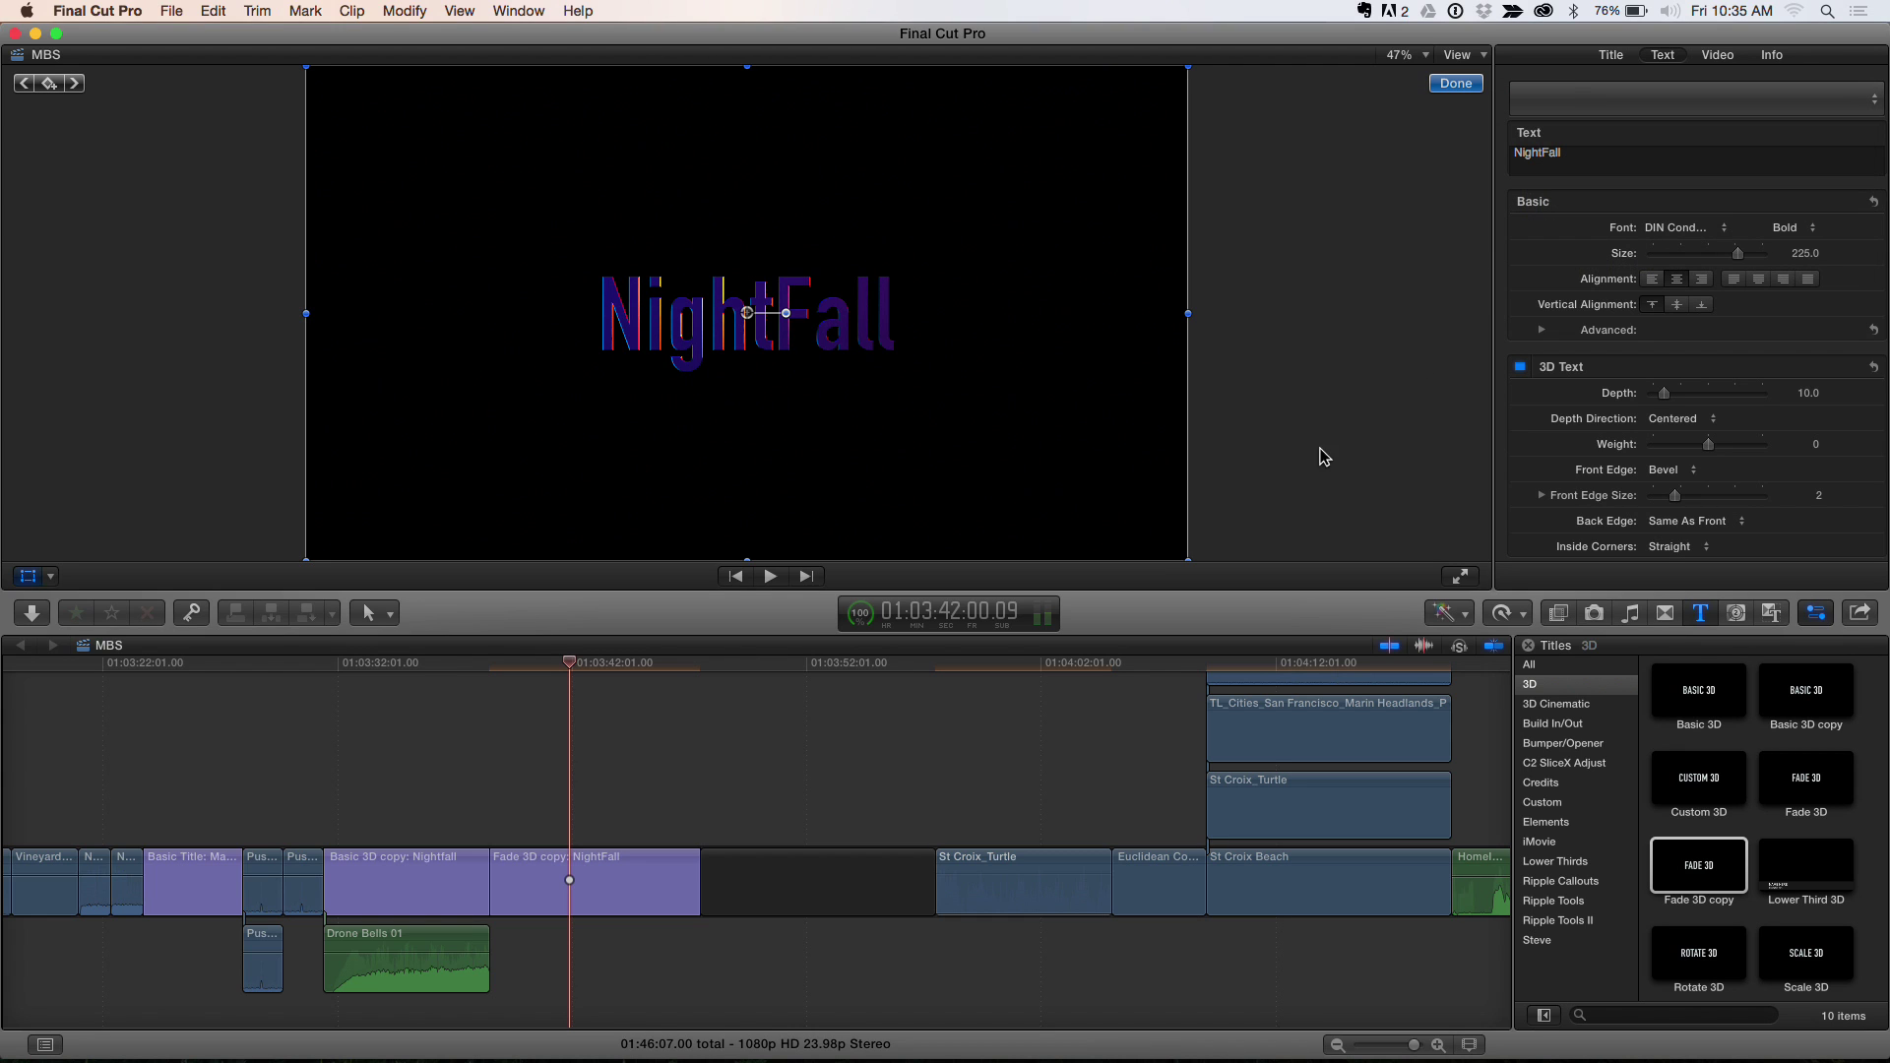
{"action": "left_click", "coordinate": [571, 879]}
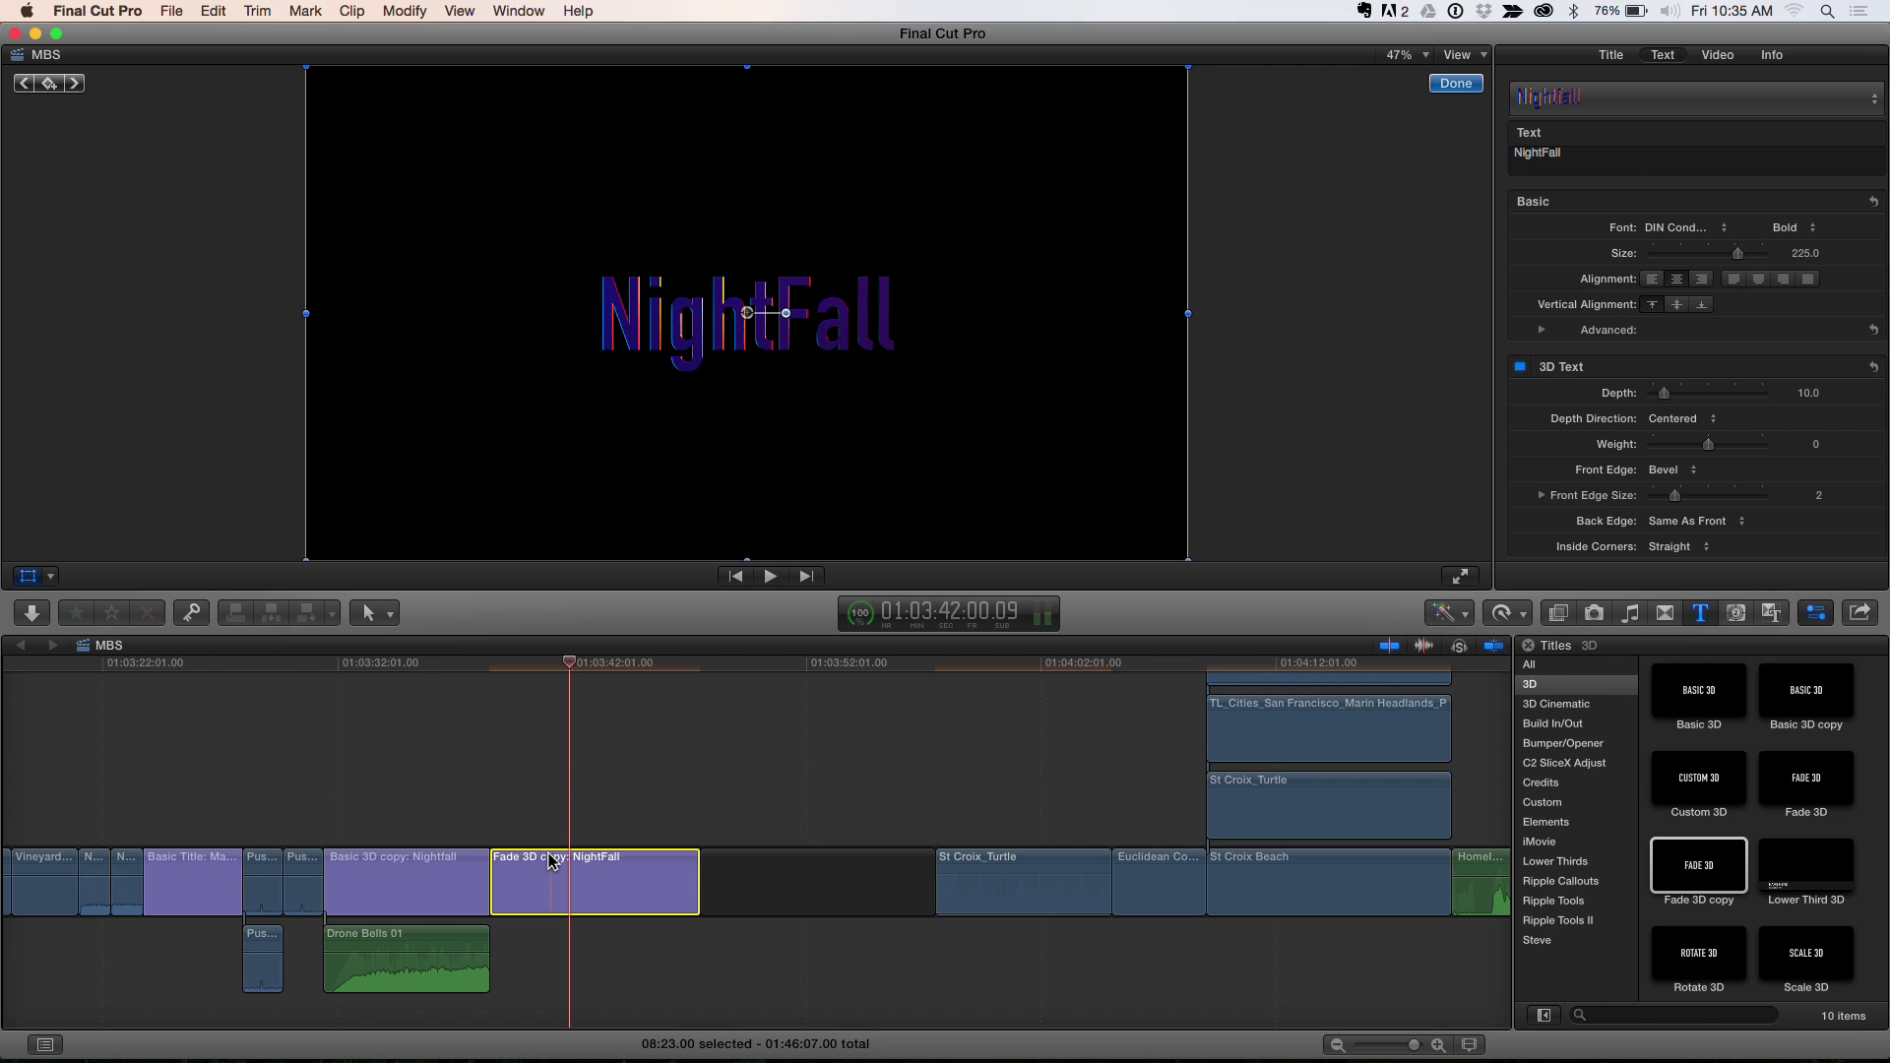
{"action": "left_click", "coordinate": [28, 578]}
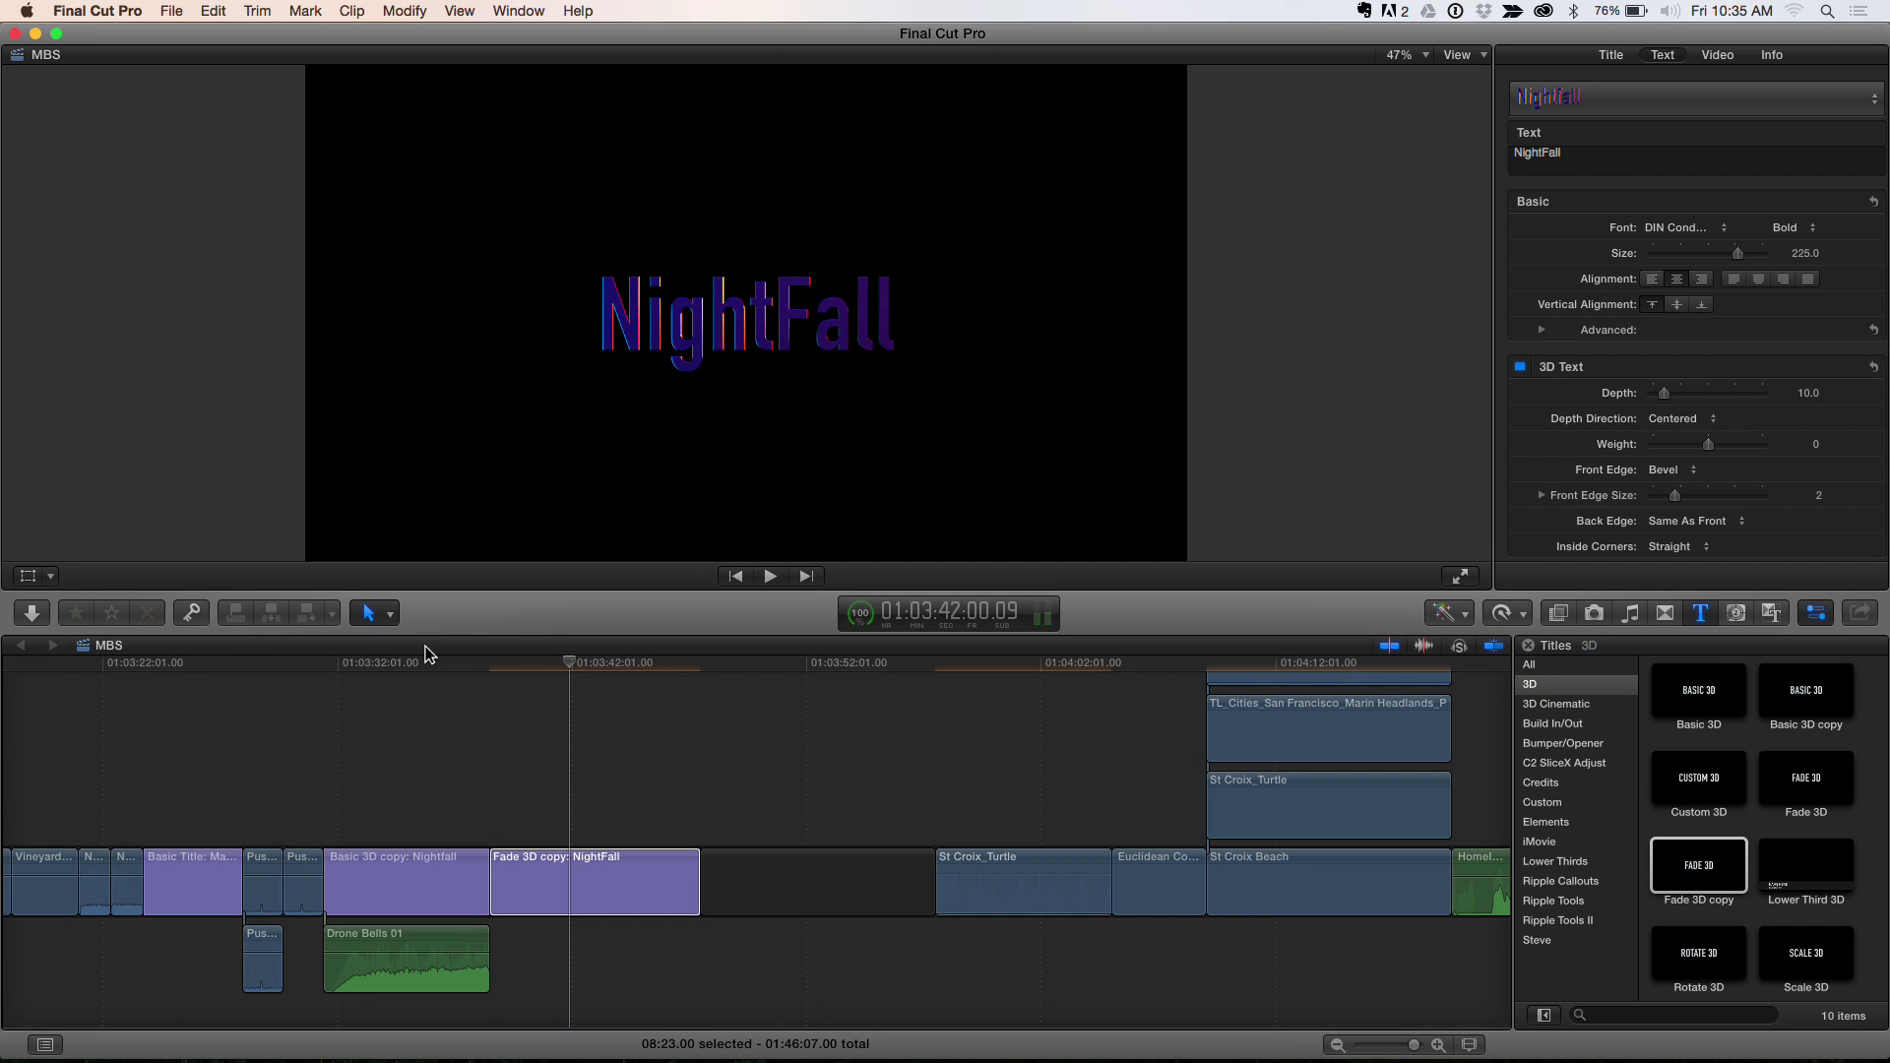
{"action": "left_click", "coordinate": [725, 321]}
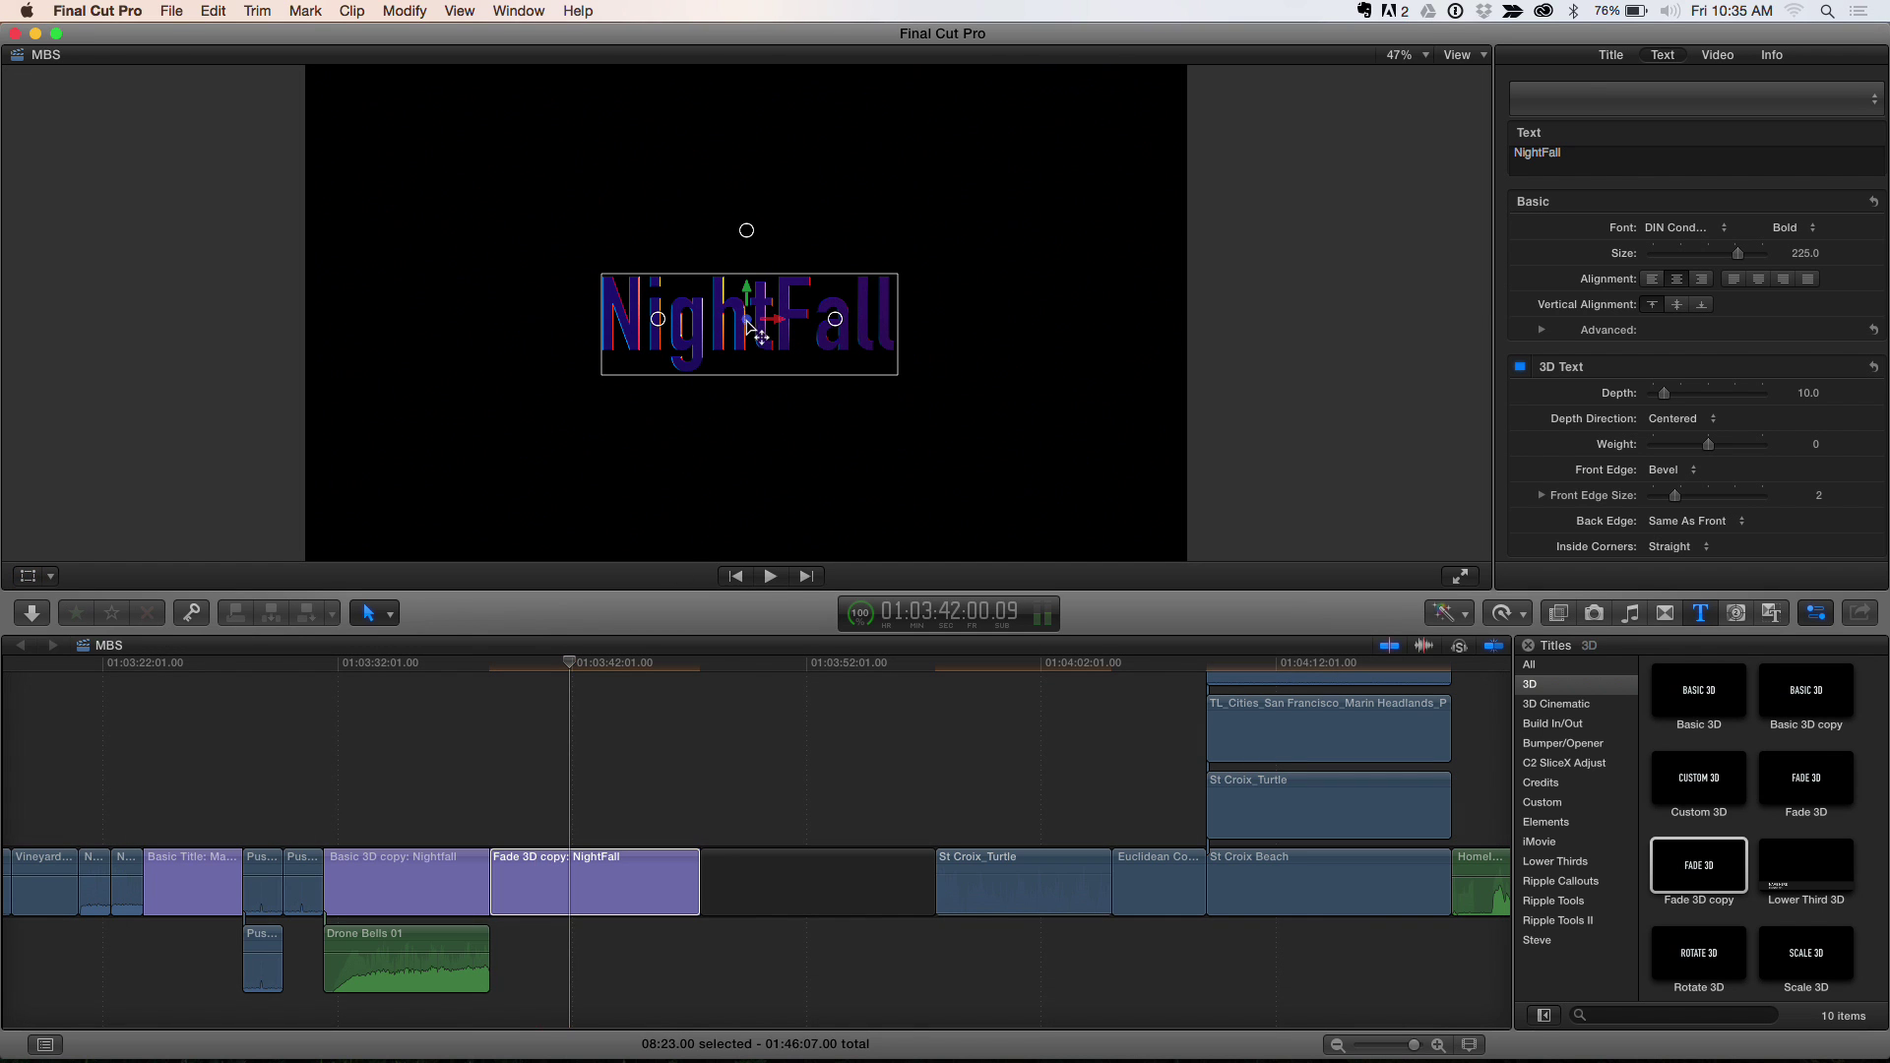
{"action": "left_click_drag", "start_coordinate": [764, 320], "coordinate": [947, 313]}
{"action": "left_click_drag", "start_coordinate": [568, 665], "coordinate": [509, 679]}
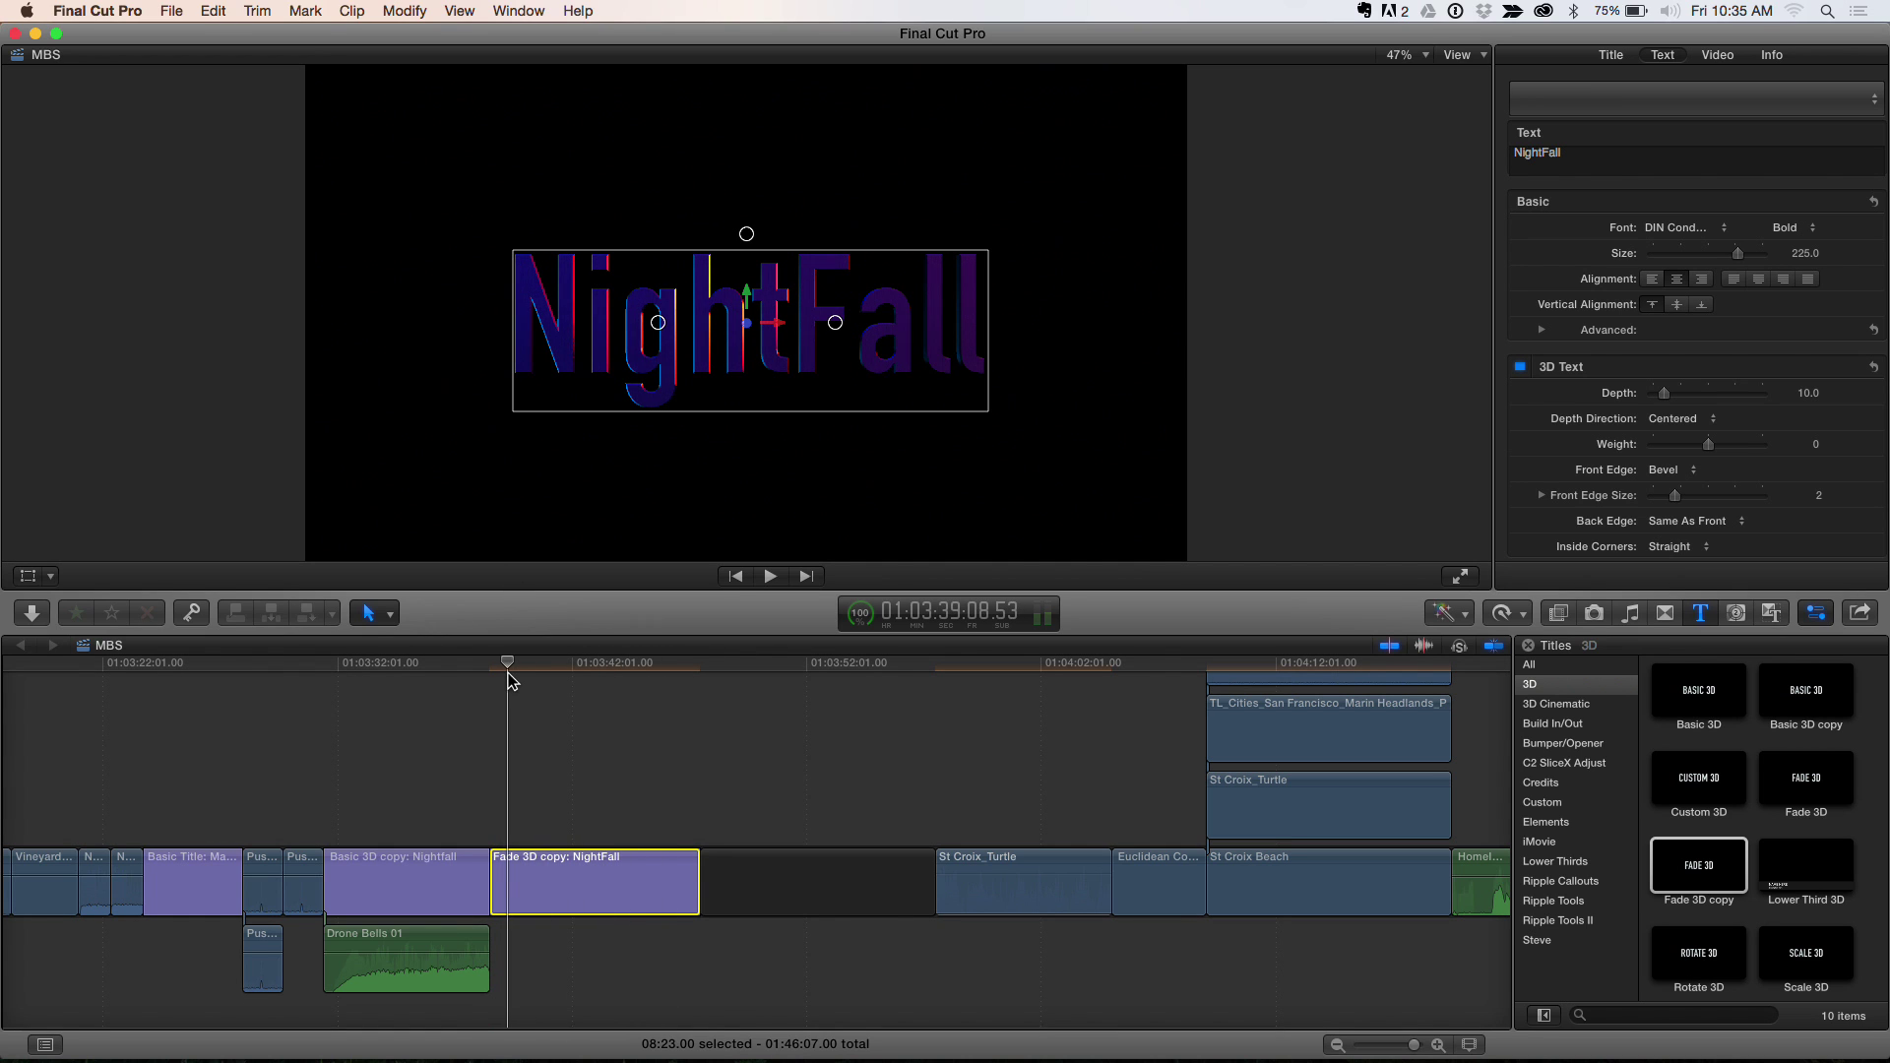
Step: Set the published Rotation to Y 128° and X 40.8°, and add a keyframe on X
{"action": "left_click", "coordinate": [1612, 55]}
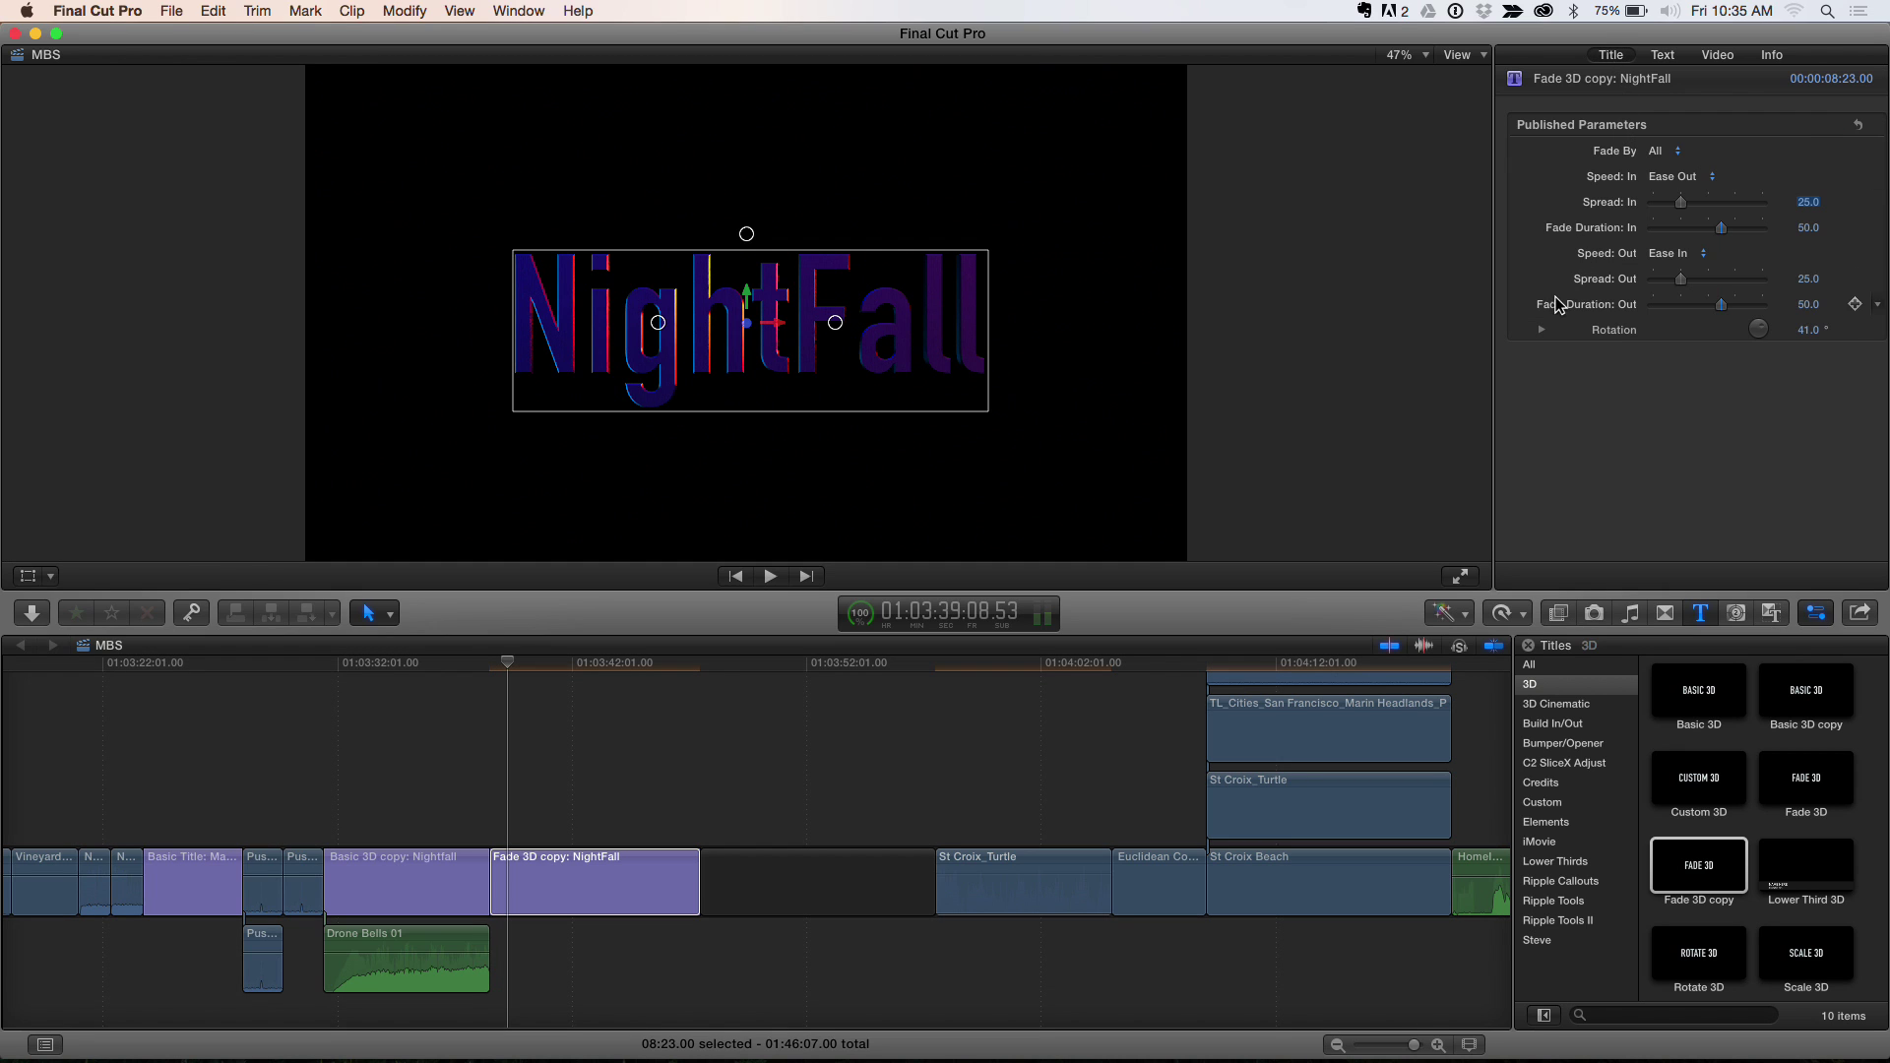
{"action": "left_click", "coordinate": [1541, 330]}
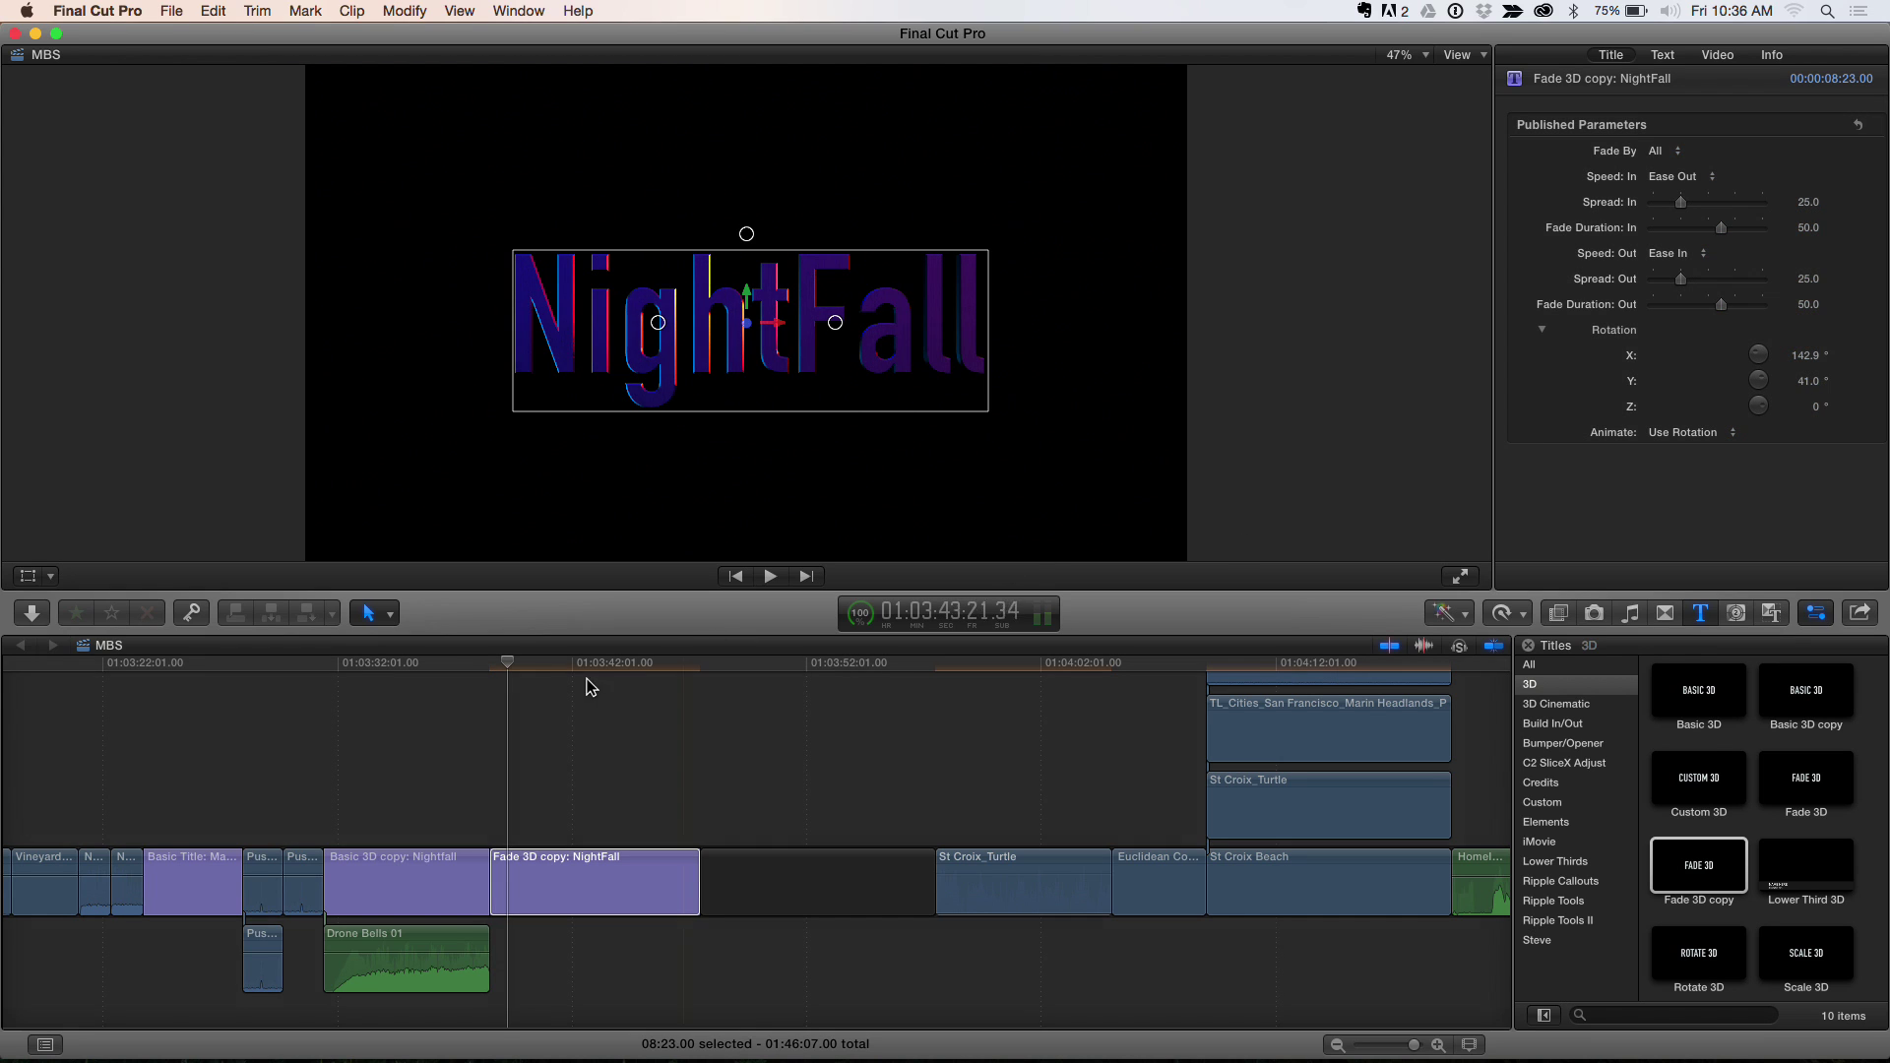
{"action": "left_click", "coordinate": [509, 665]}
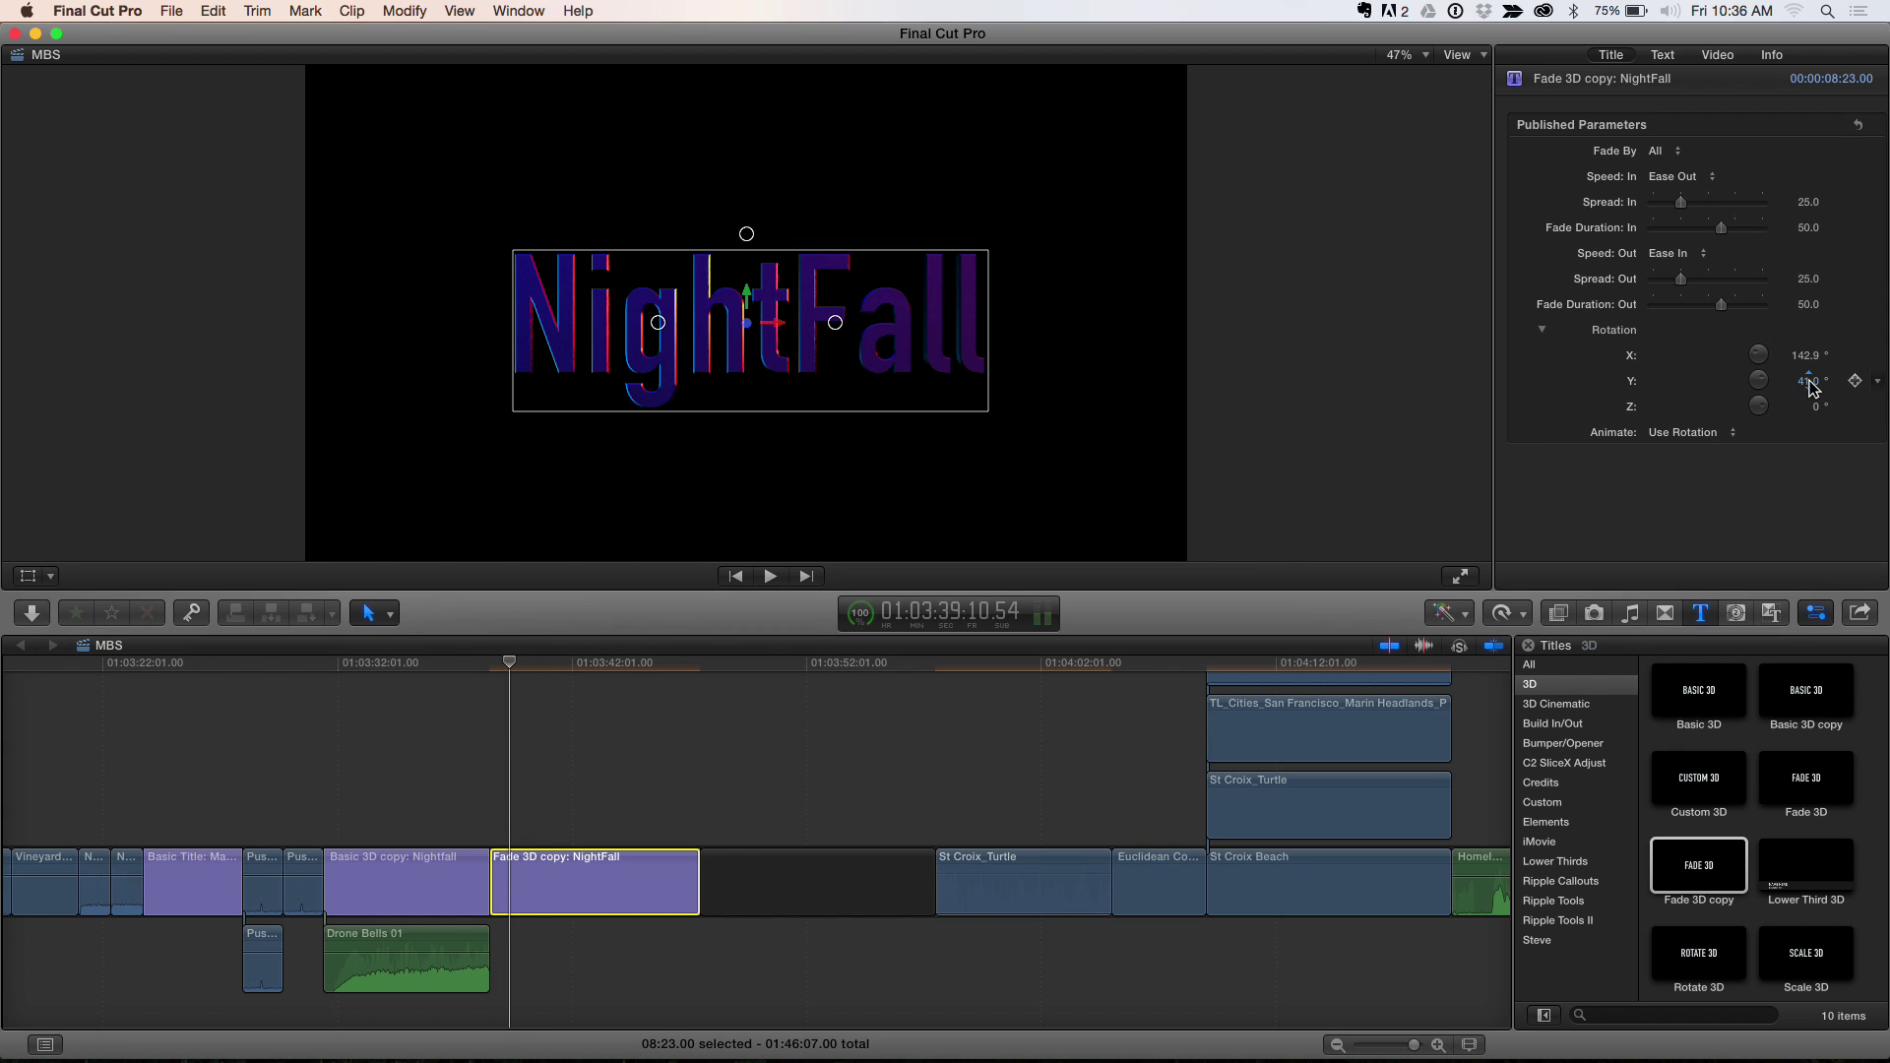
{"action": "left_click_drag", "start_coordinate": [1809, 387], "coordinate": [1809, 377]}
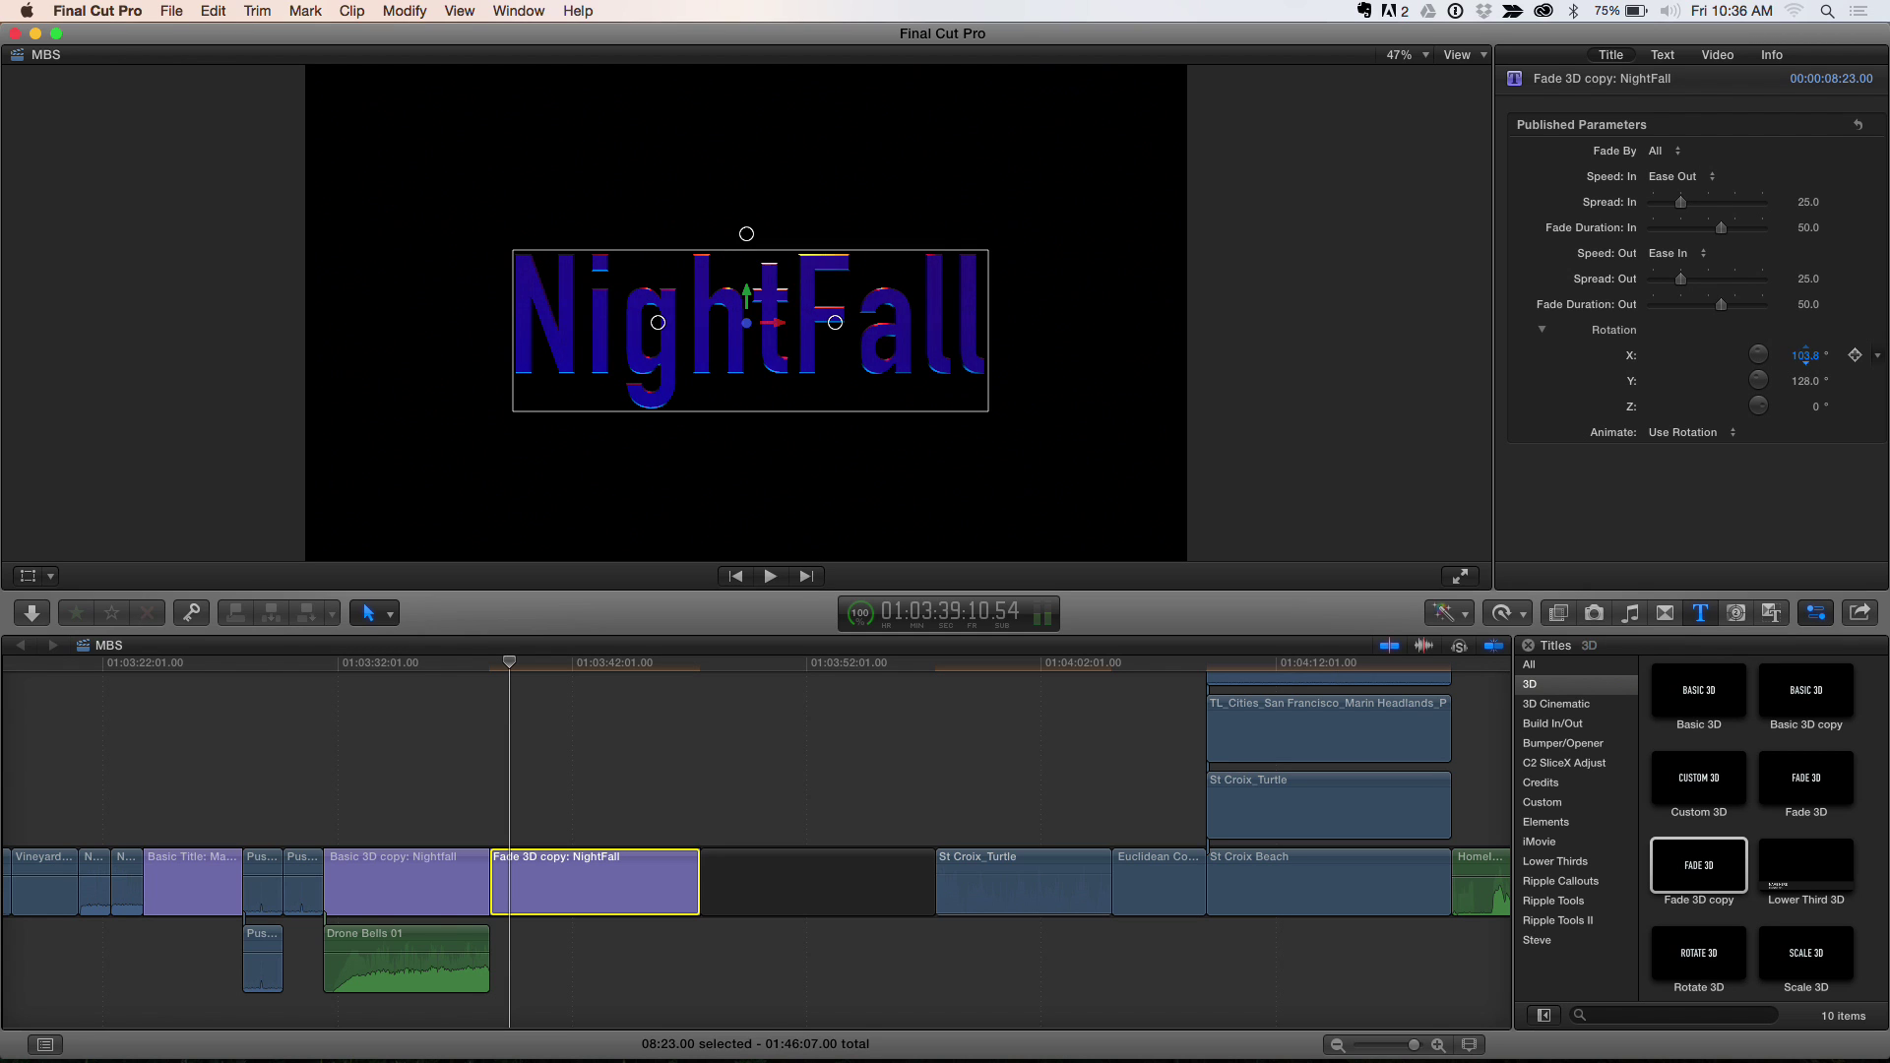
{"action": "left_click_drag", "start_coordinate": [1808, 355], "coordinate": [1777, 355]}
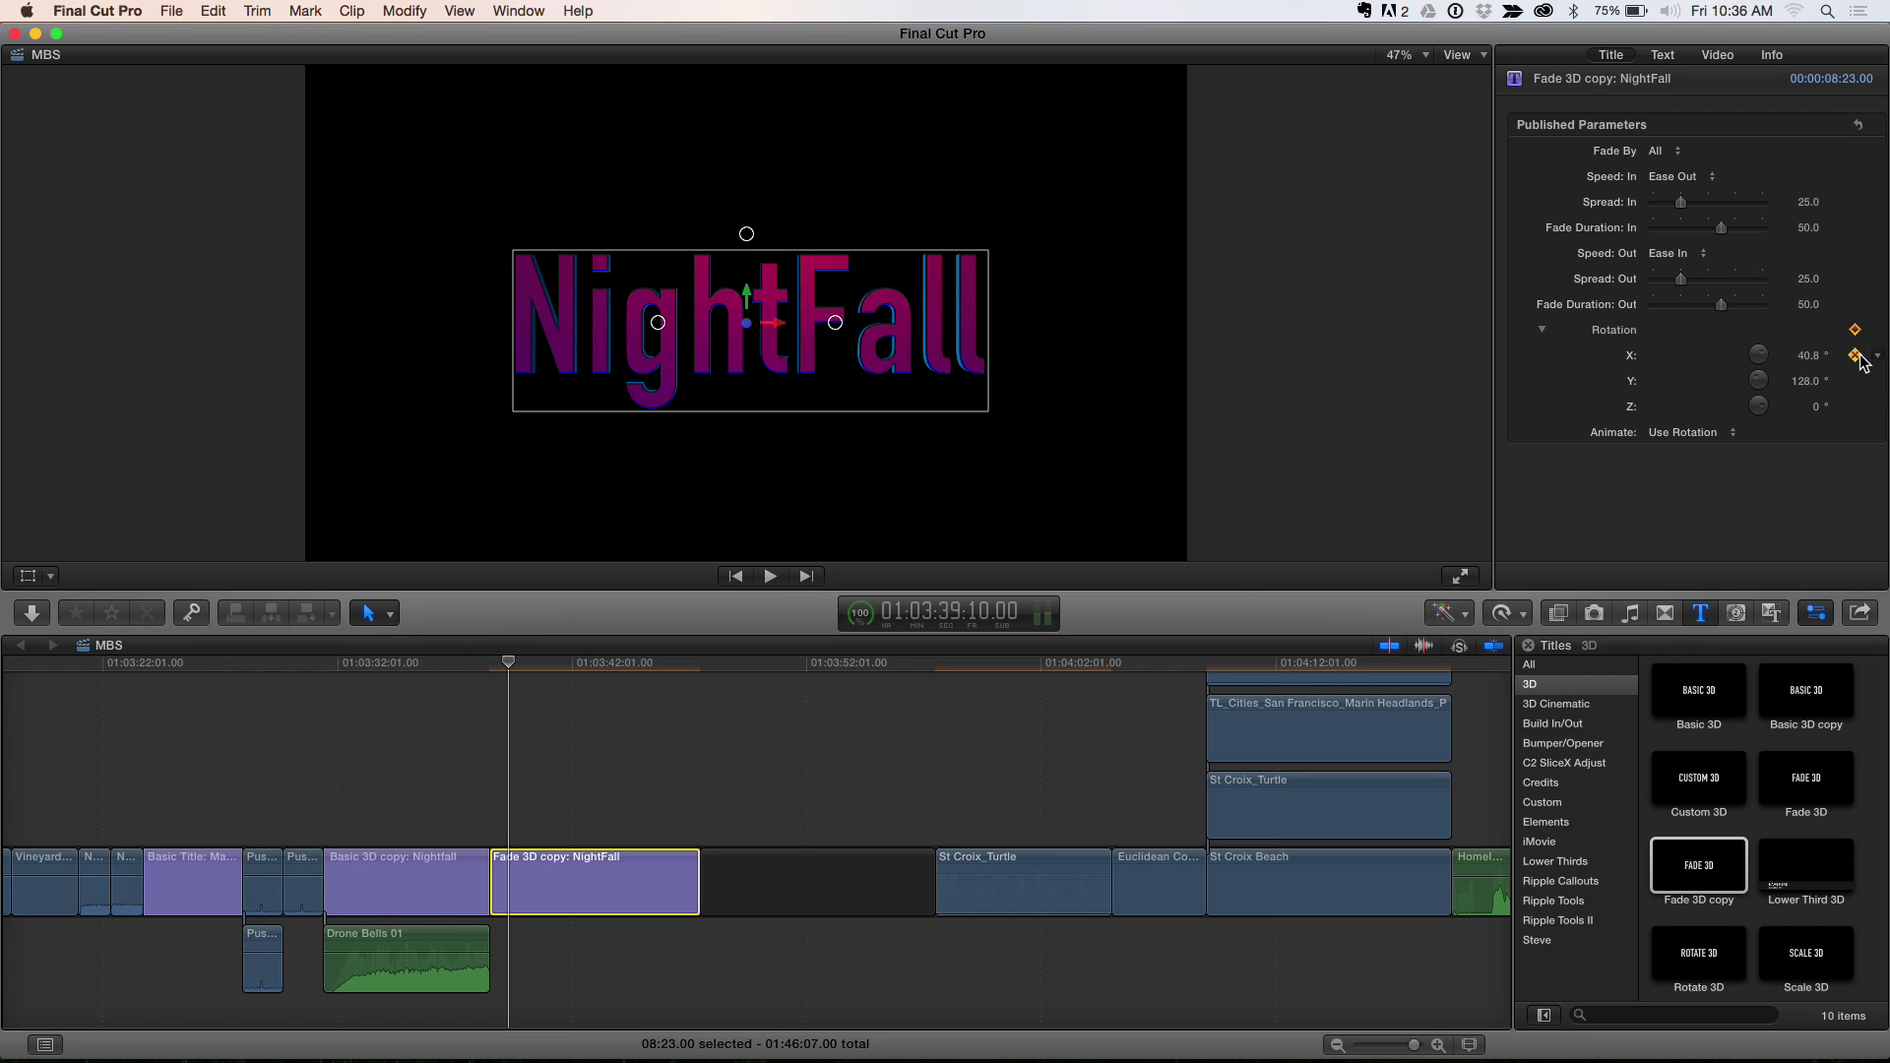
{"action": "left_click", "coordinate": [1857, 356]}
Step: About four seconds later, raise Rotation X to 125.8° to create a second keyframe
{"action": "left_click", "coordinate": [573, 687]}
{"action": "left_click_drag", "start_coordinate": [602, 687], "coordinate": [688, 702]}
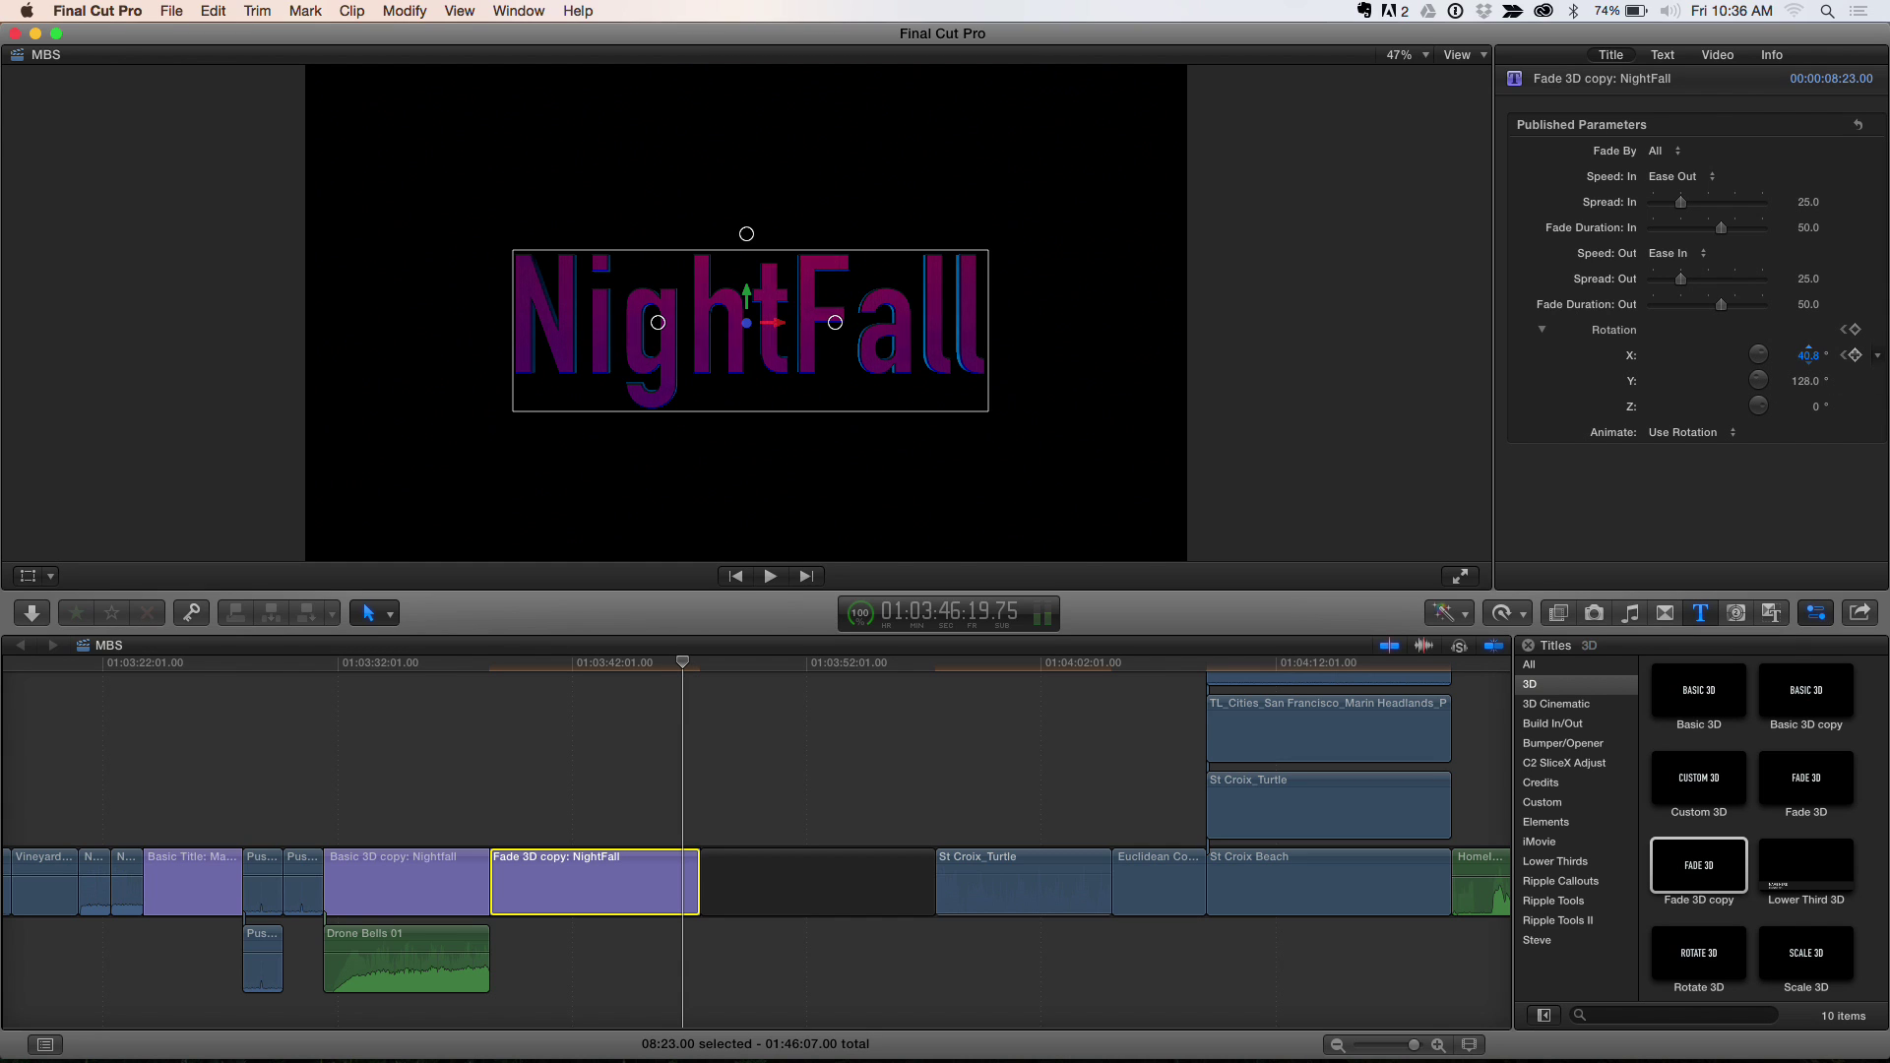
{"action": "left_click_drag", "start_coordinate": [1808, 355], "coordinate": [1830, 355]}
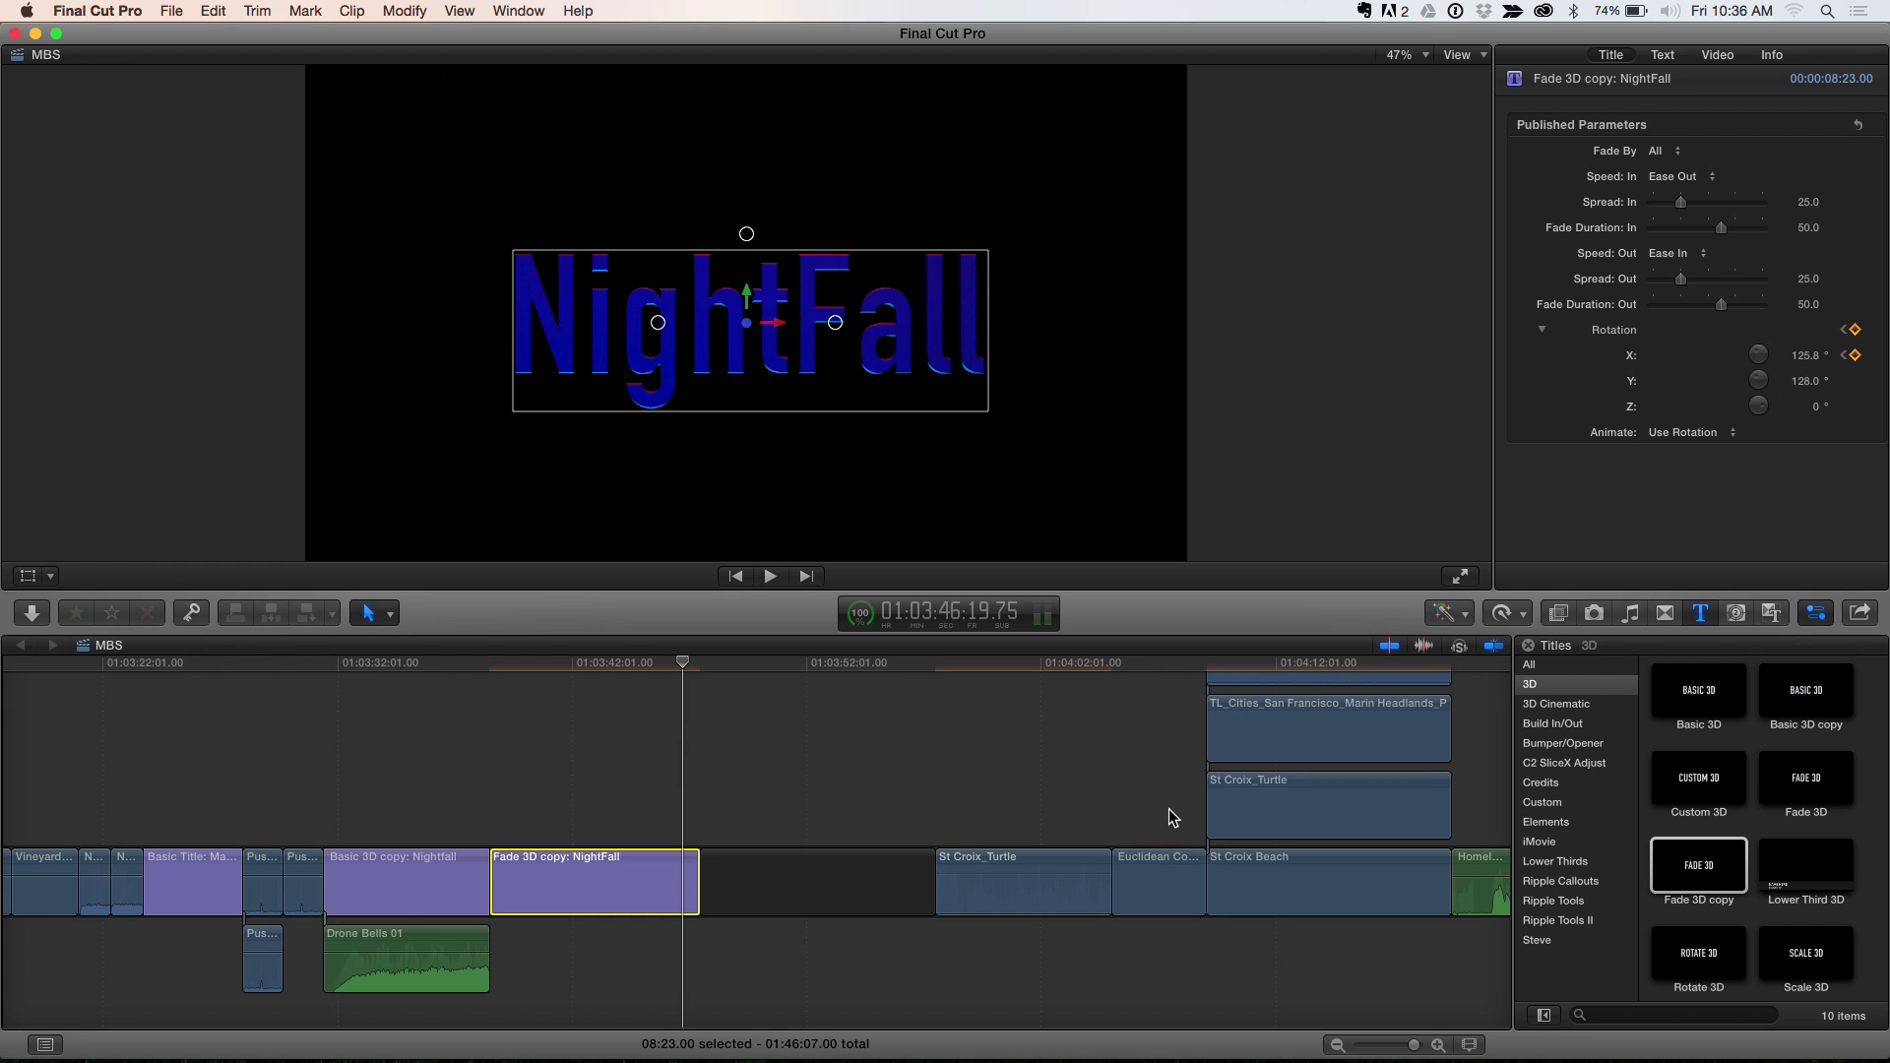
{"action": "left_click_drag", "start_coordinate": [682, 664], "coordinate": [502, 694]}
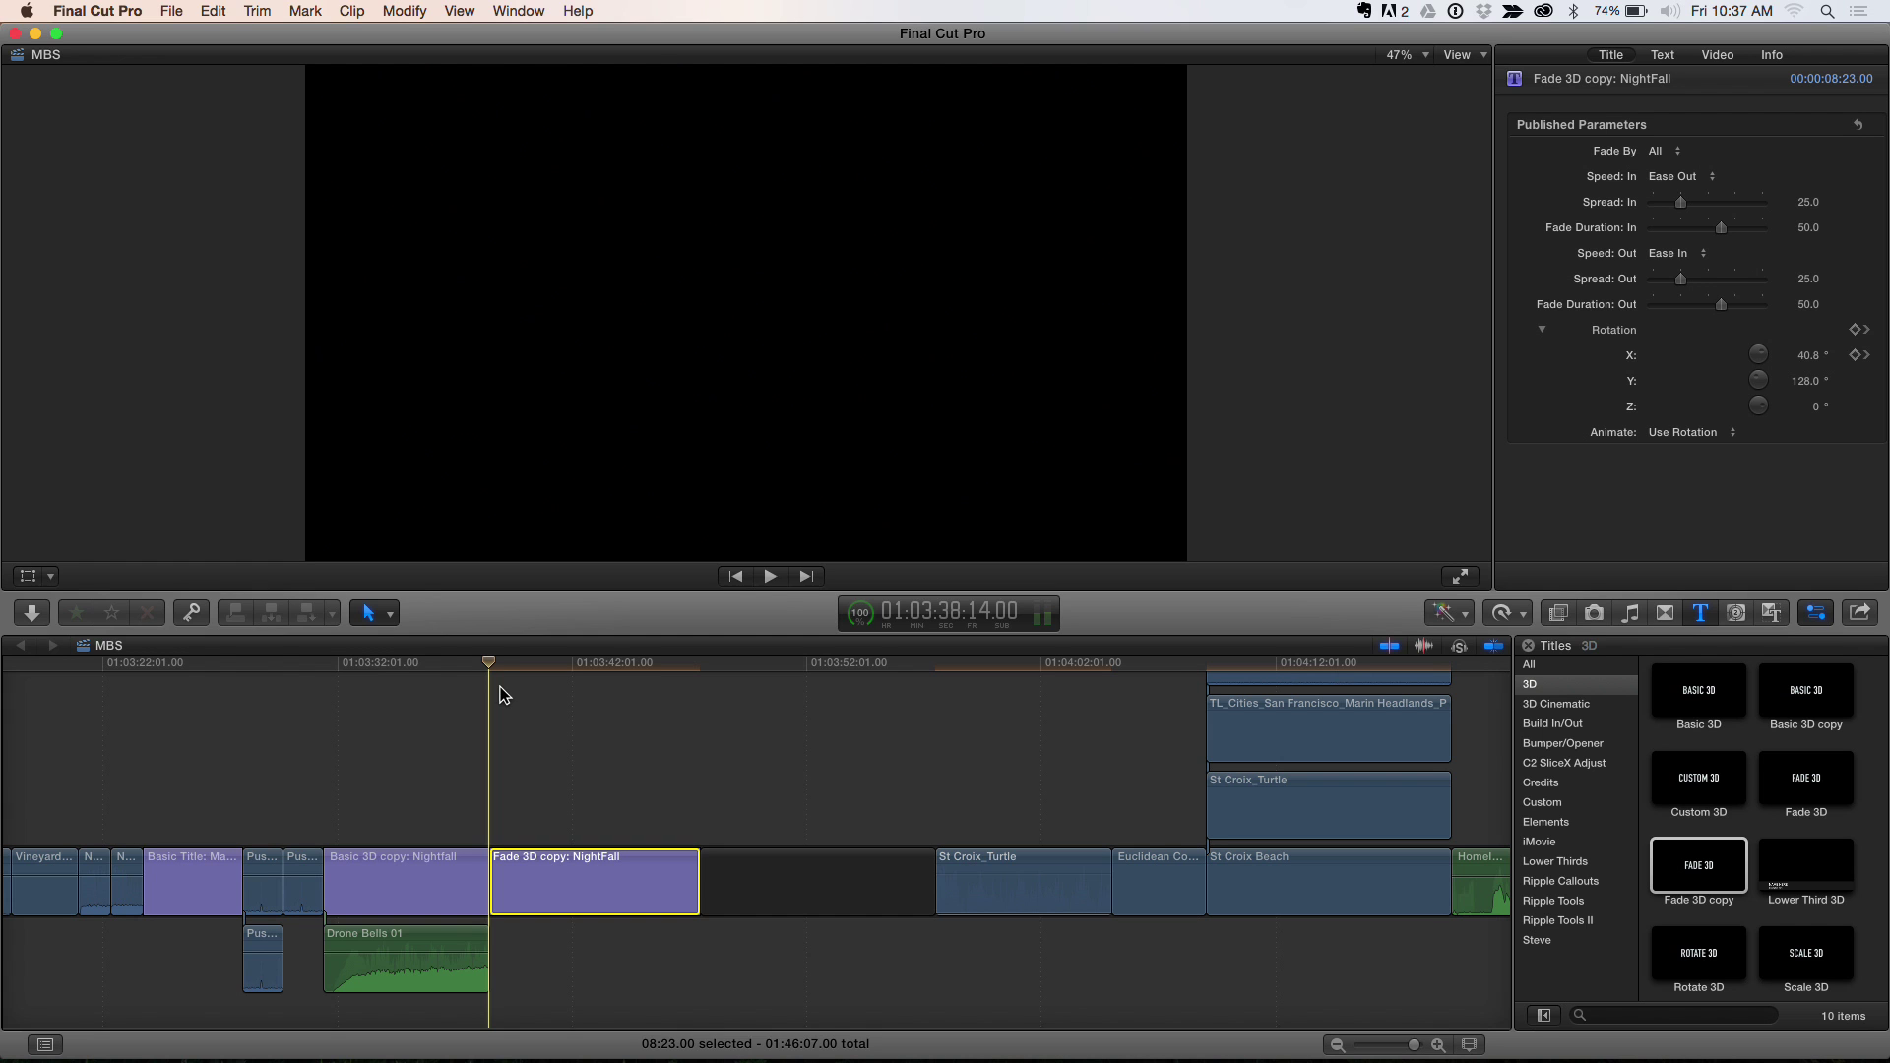
Step: Play the title to watch the letters shift from magenta to blue, then stop
{"action": "key", "text": "space"}
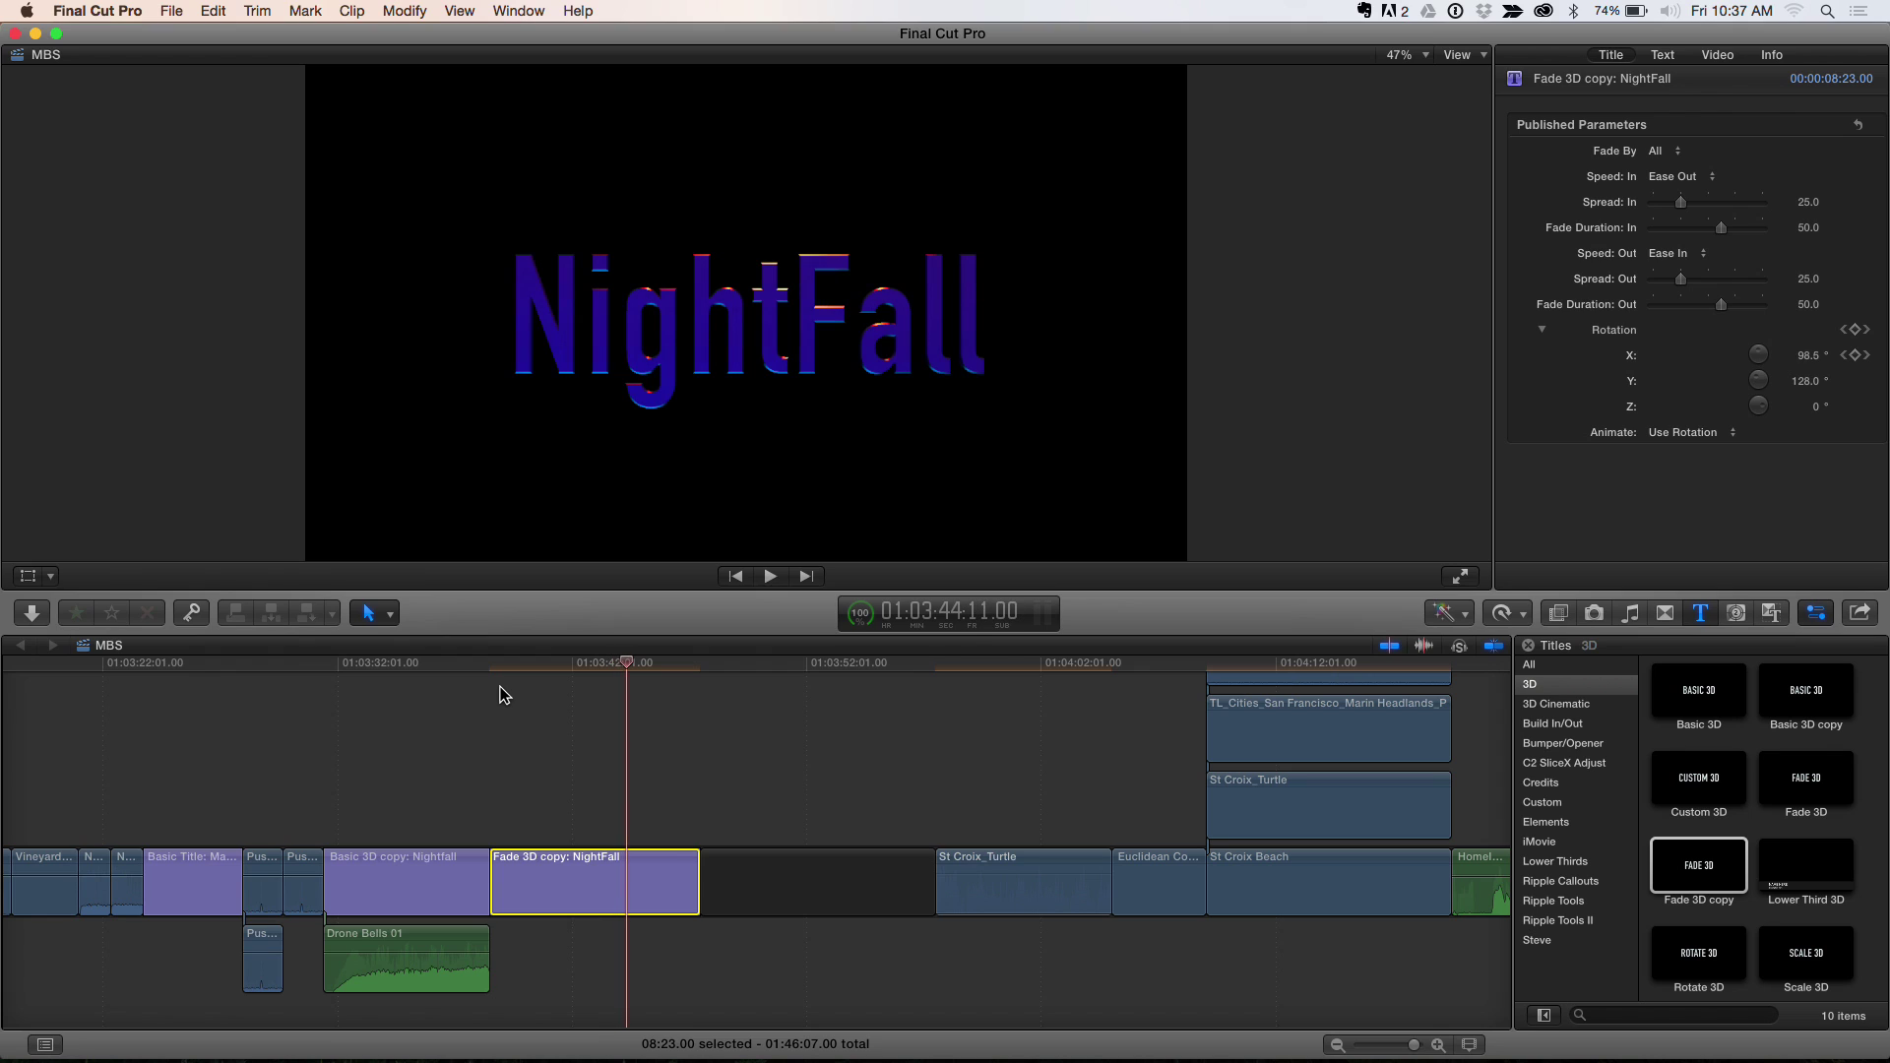
{"action": "key", "text": "space"}
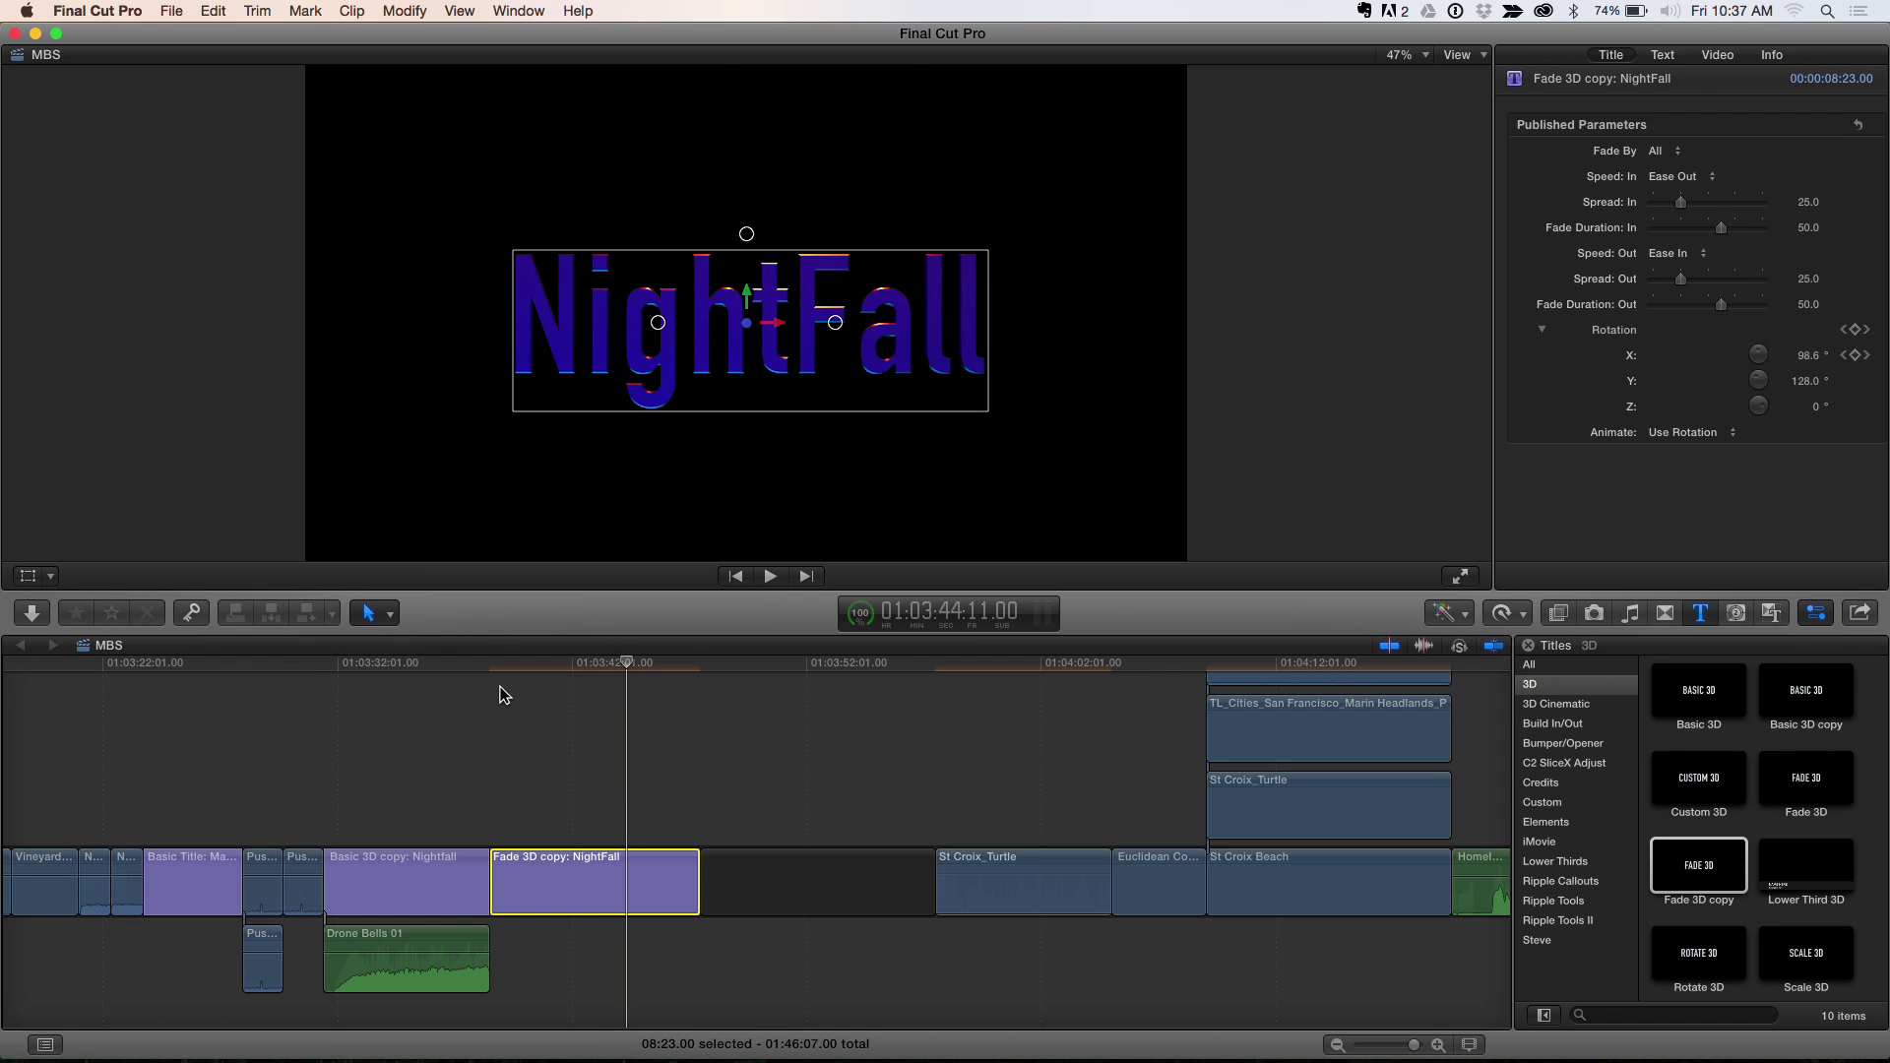